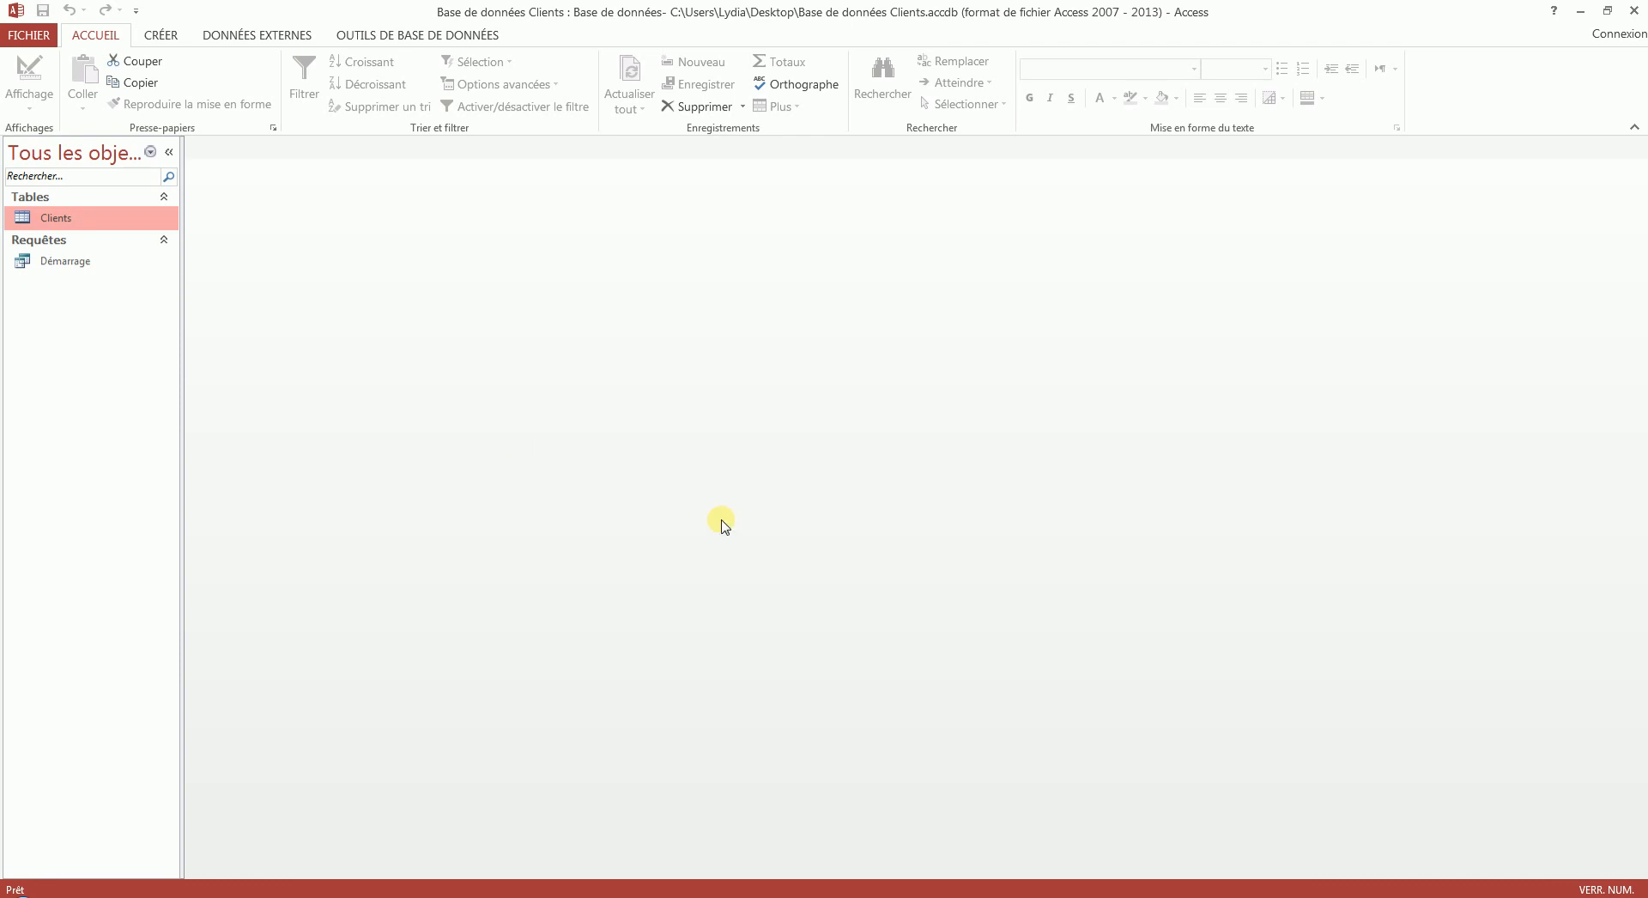
- Start the report wizard and choose Table : Clients as the report's data source
{"action": "left_click", "coordinate": [156, 36]}
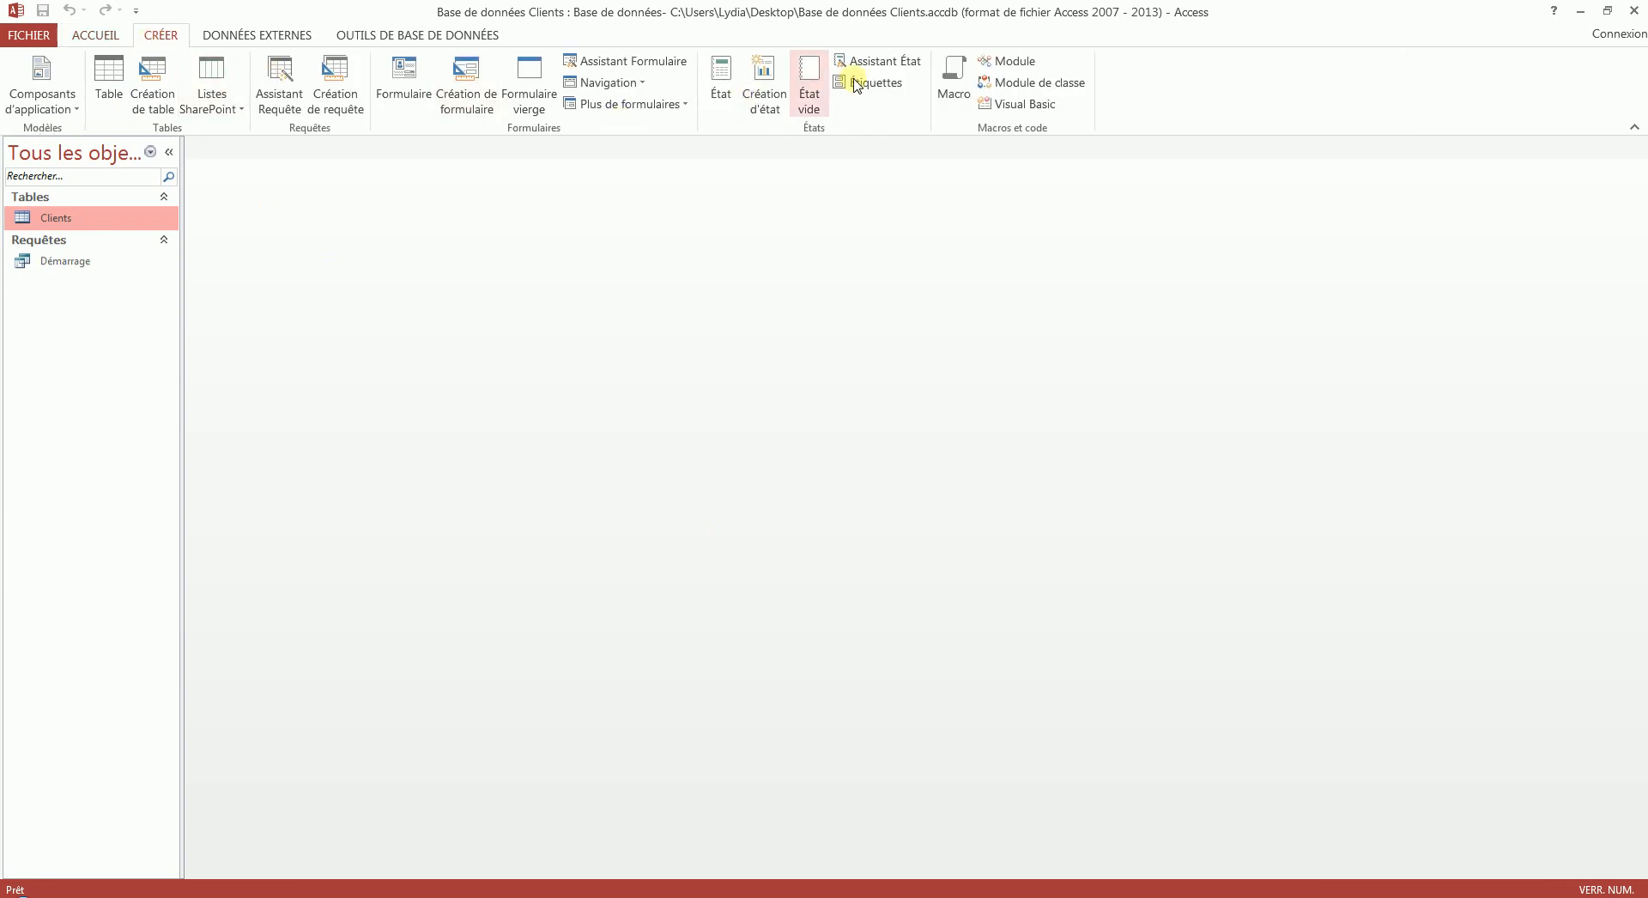
{"action": "left_click", "coordinate": [885, 67]}
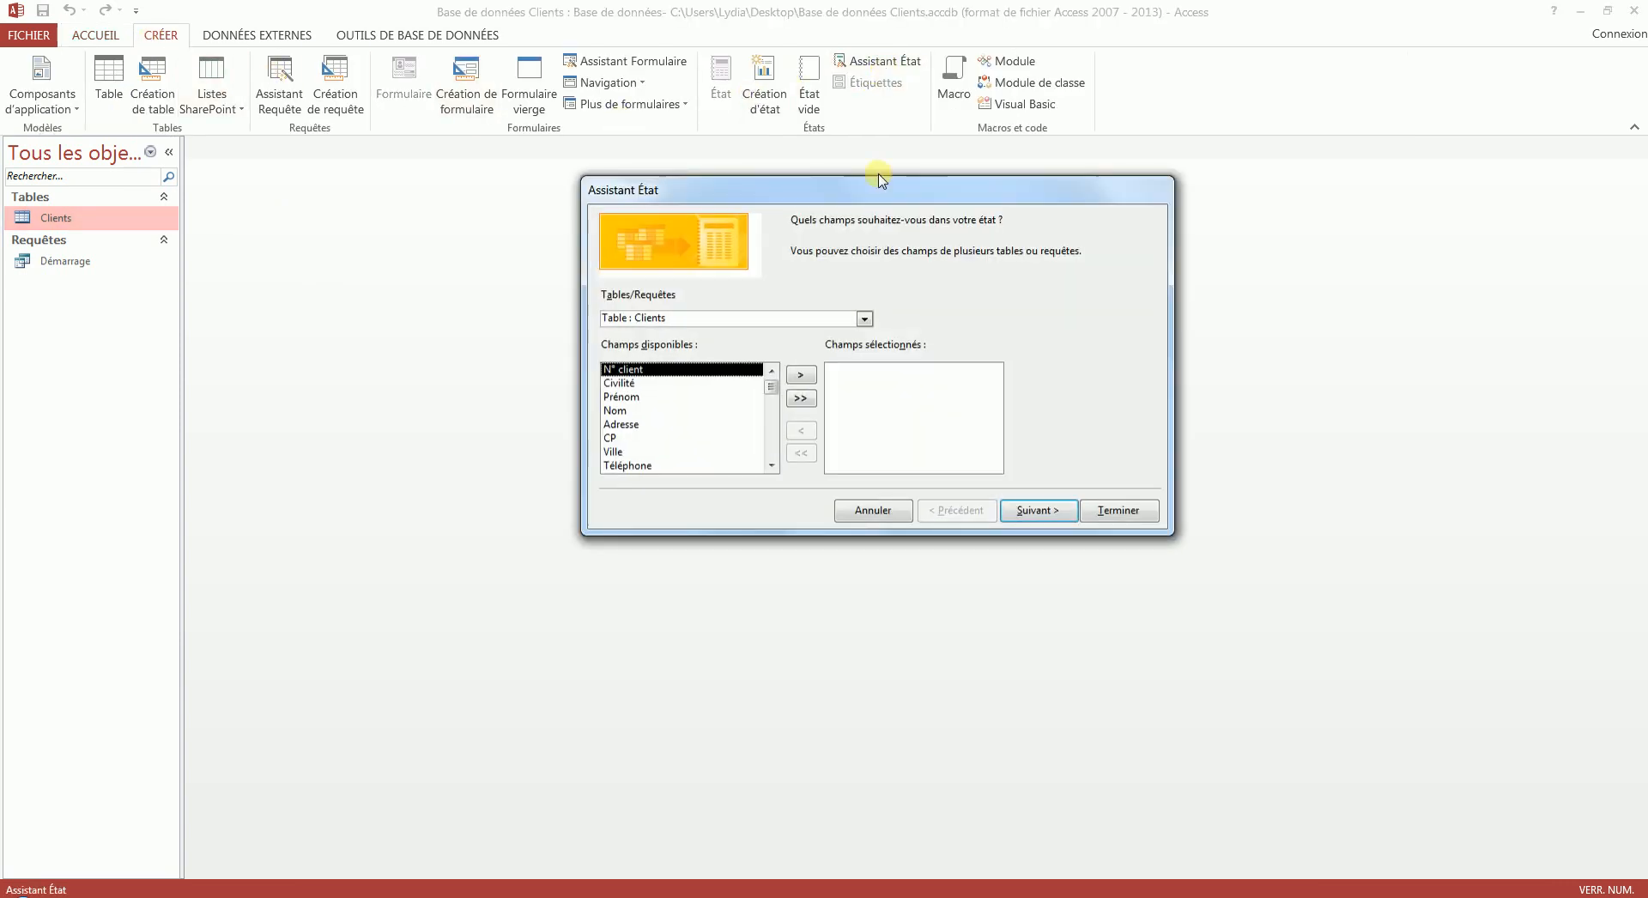
{"action": "left_click_drag", "start_coordinate": [872, 184], "coordinate": [861, 265]}
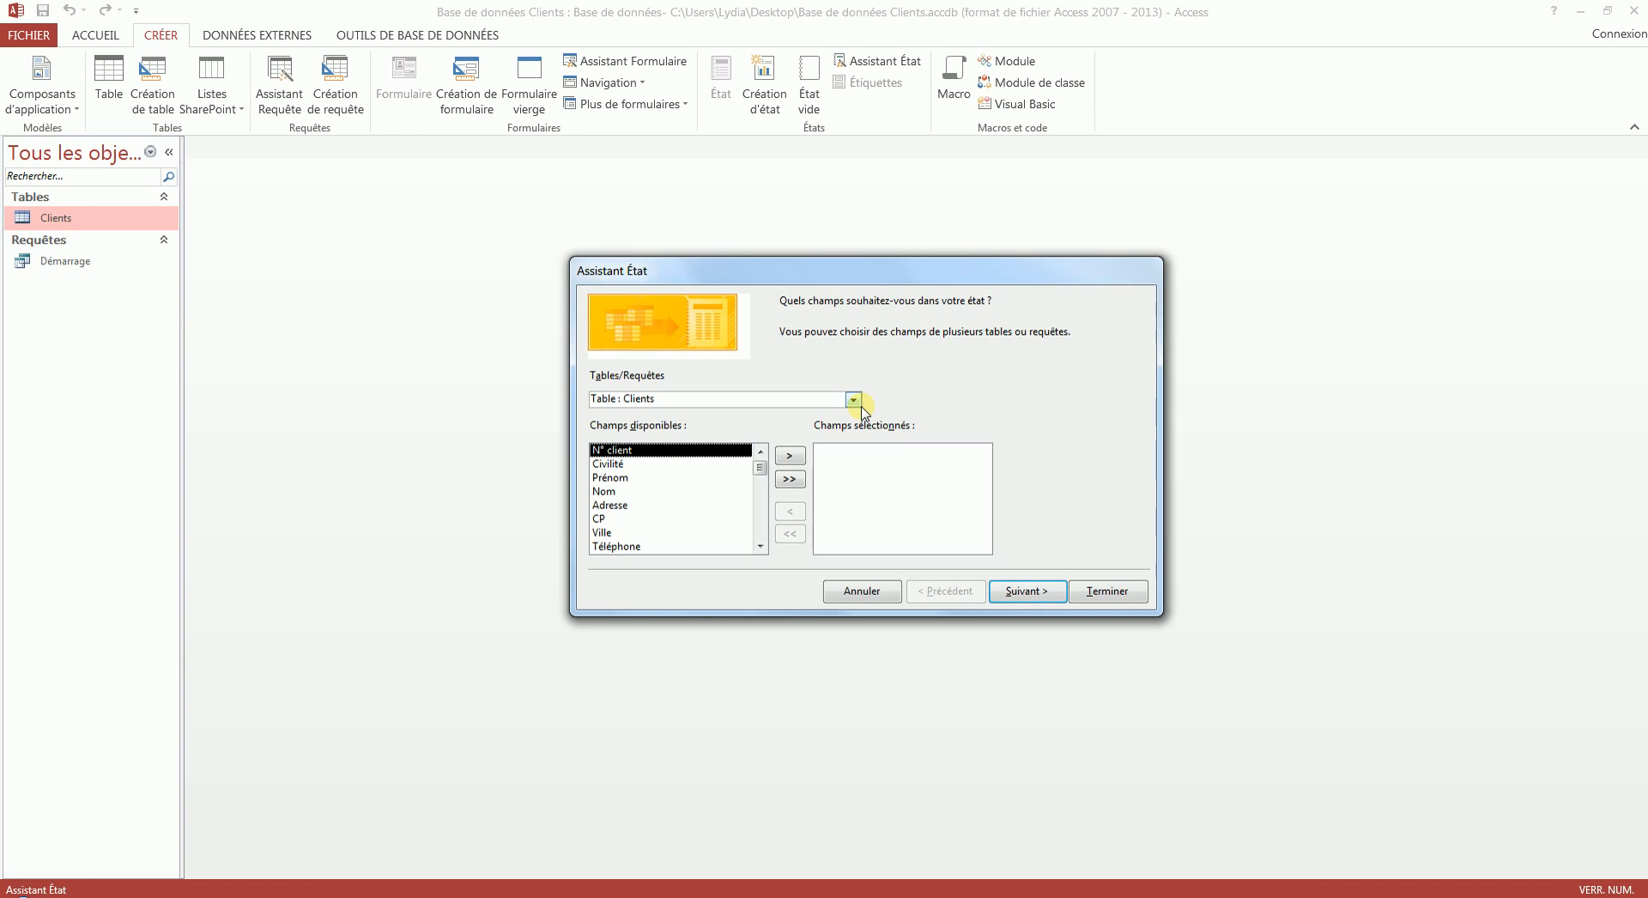
{"action": "left_click", "coordinate": [861, 407]}
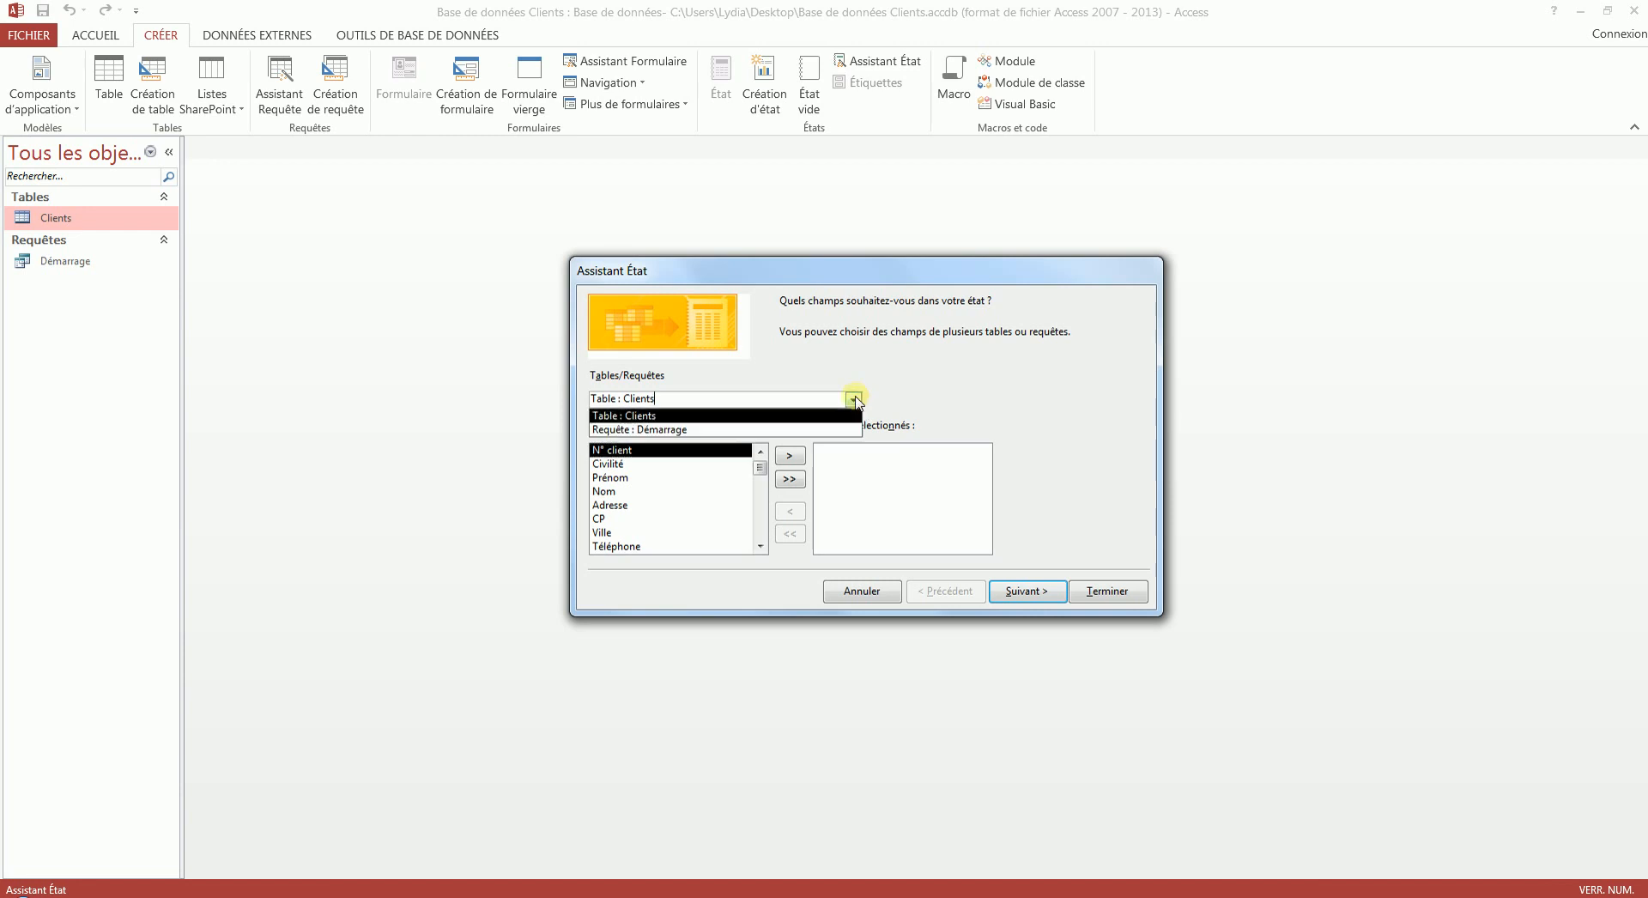
{"action": "left_click", "coordinate": [652, 416]}
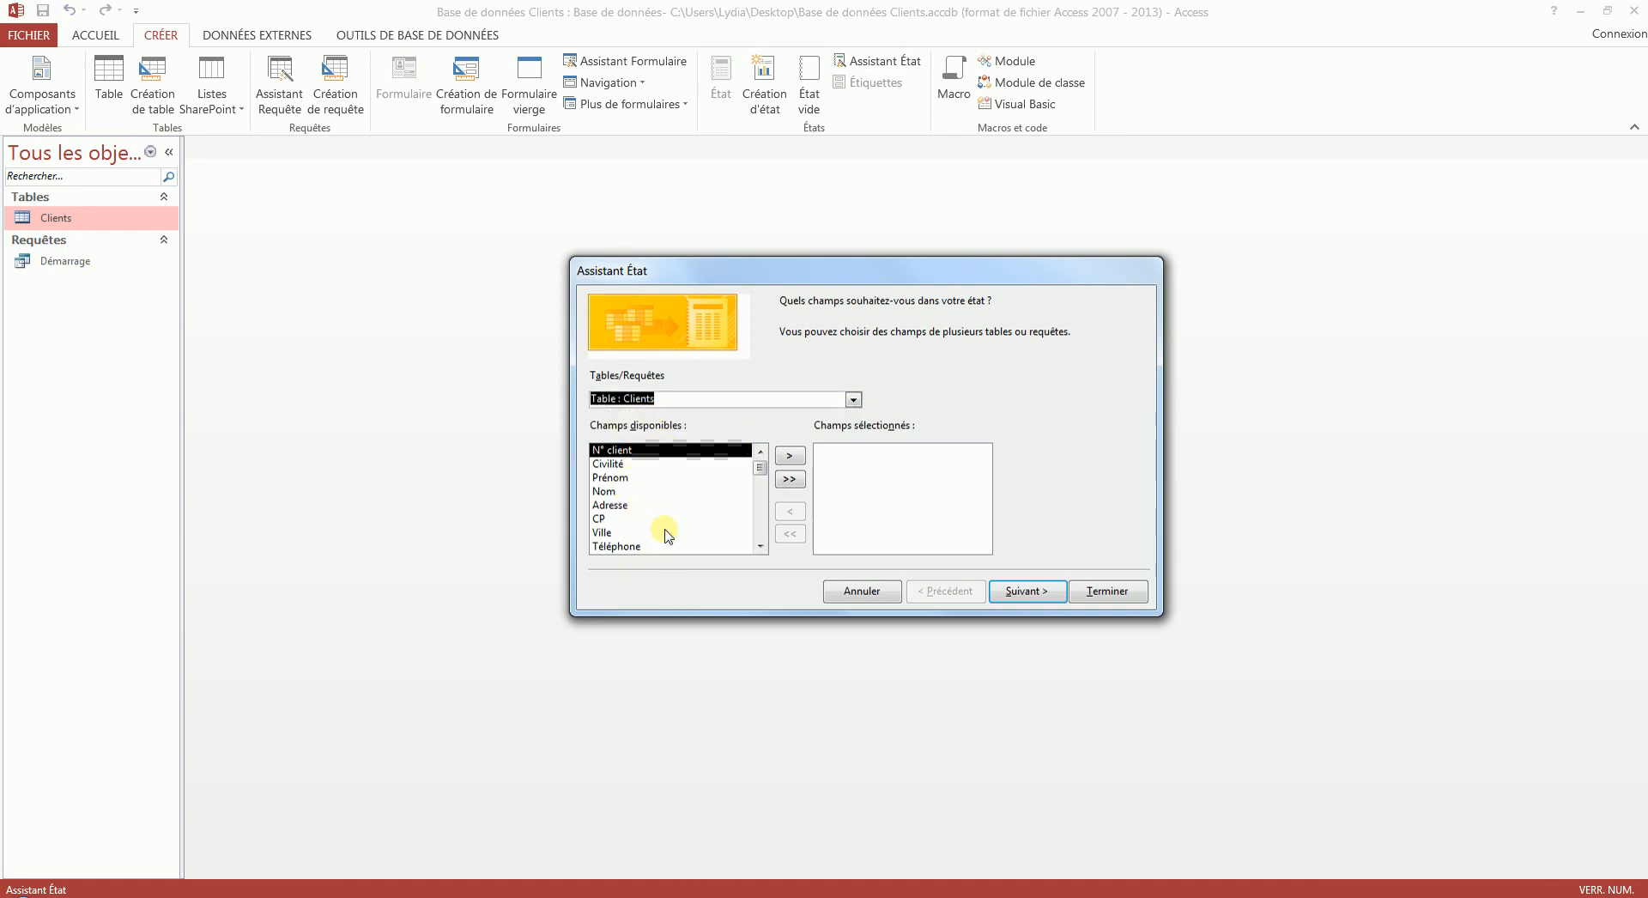
{"action": "left_click", "coordinate": [790, 480]}
{"action": "left_click", "coordinate": [789, 533]}
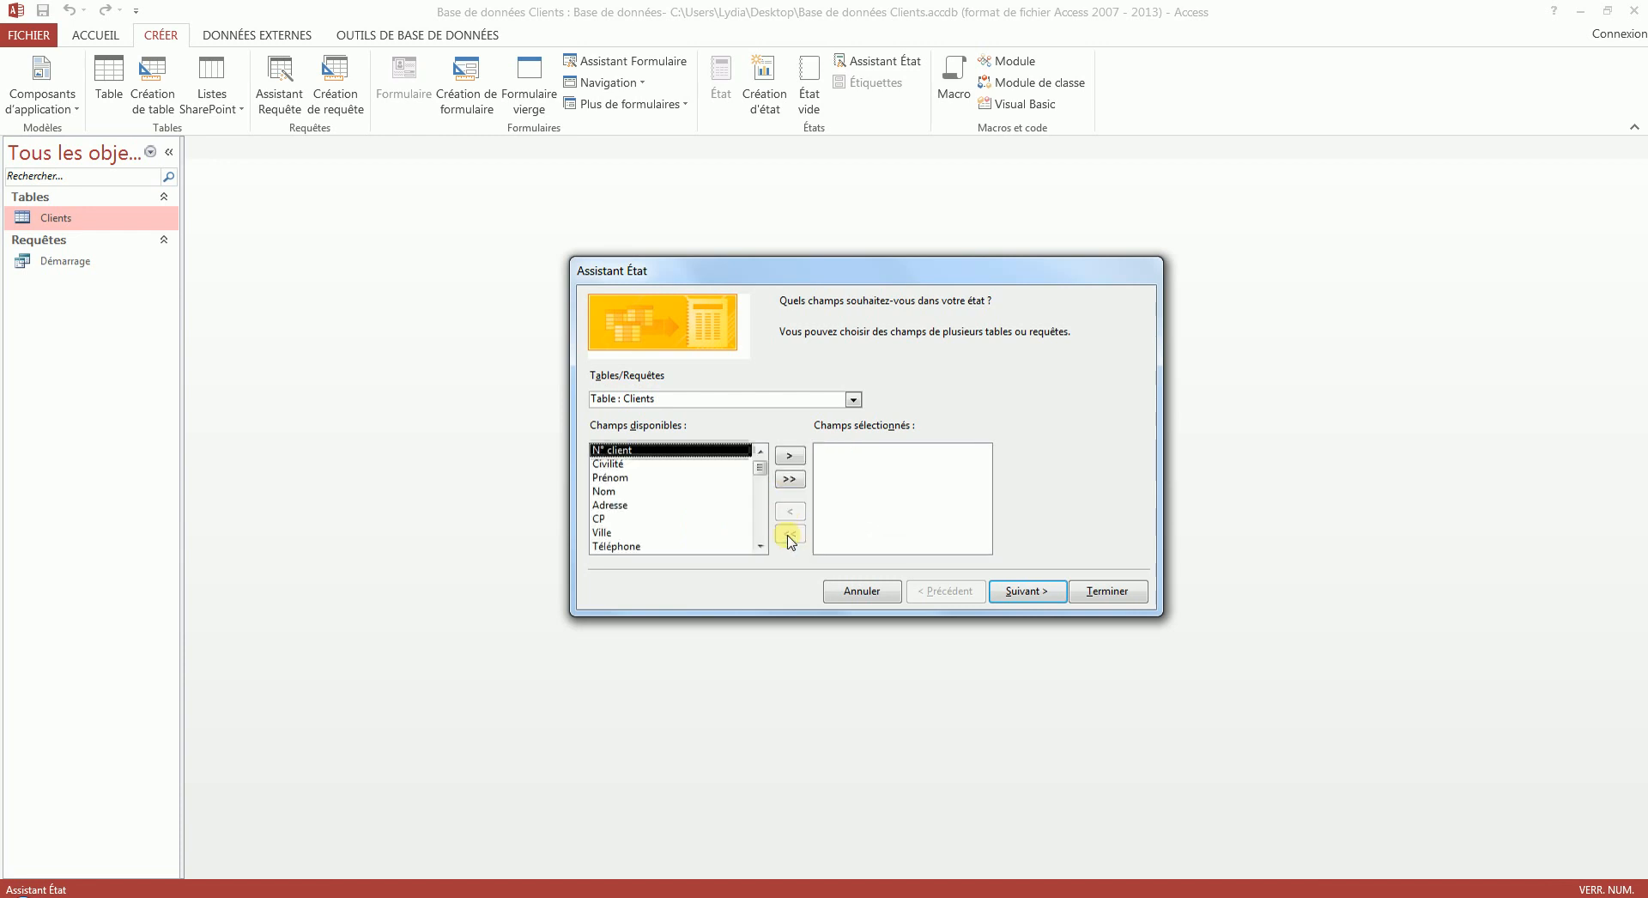
{"action": "left_click", "coordinate": [790, 457]}
{"action": "left_click", "coordinate": [792, 458]}
{"action": "left_click", "coordinate": [792, 458]}
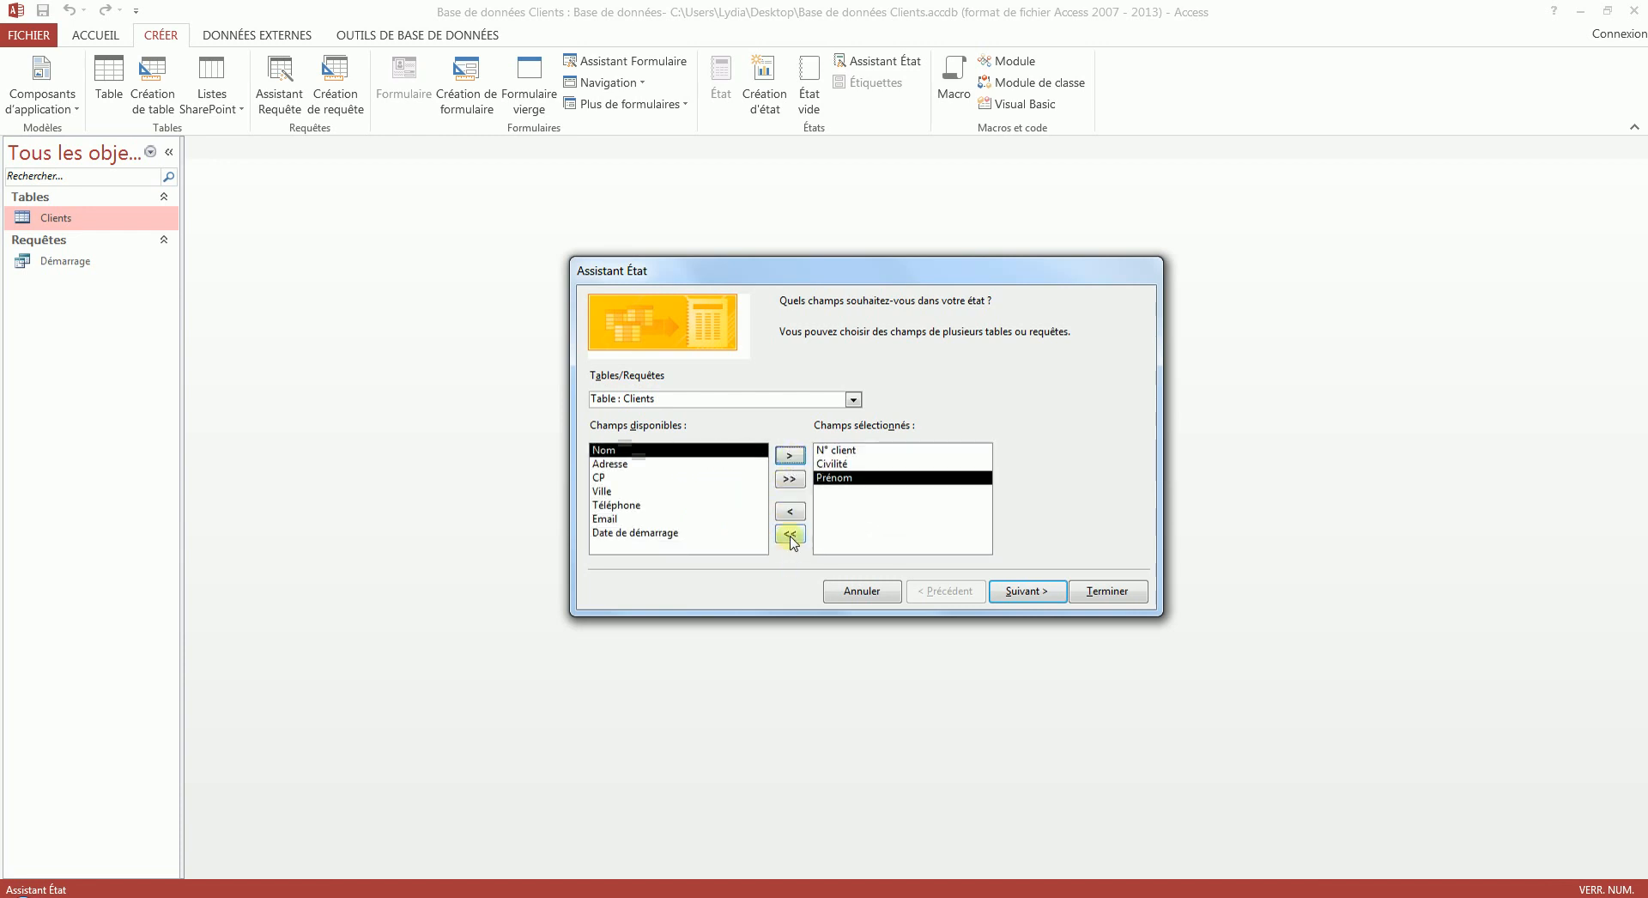
{"action": "left_click", "coordinate": [790, 533]}
- Include all fields of the Clients table in the report and add CP as a grouping level
{"action": "left_click", "coordinate": [790, 480]}
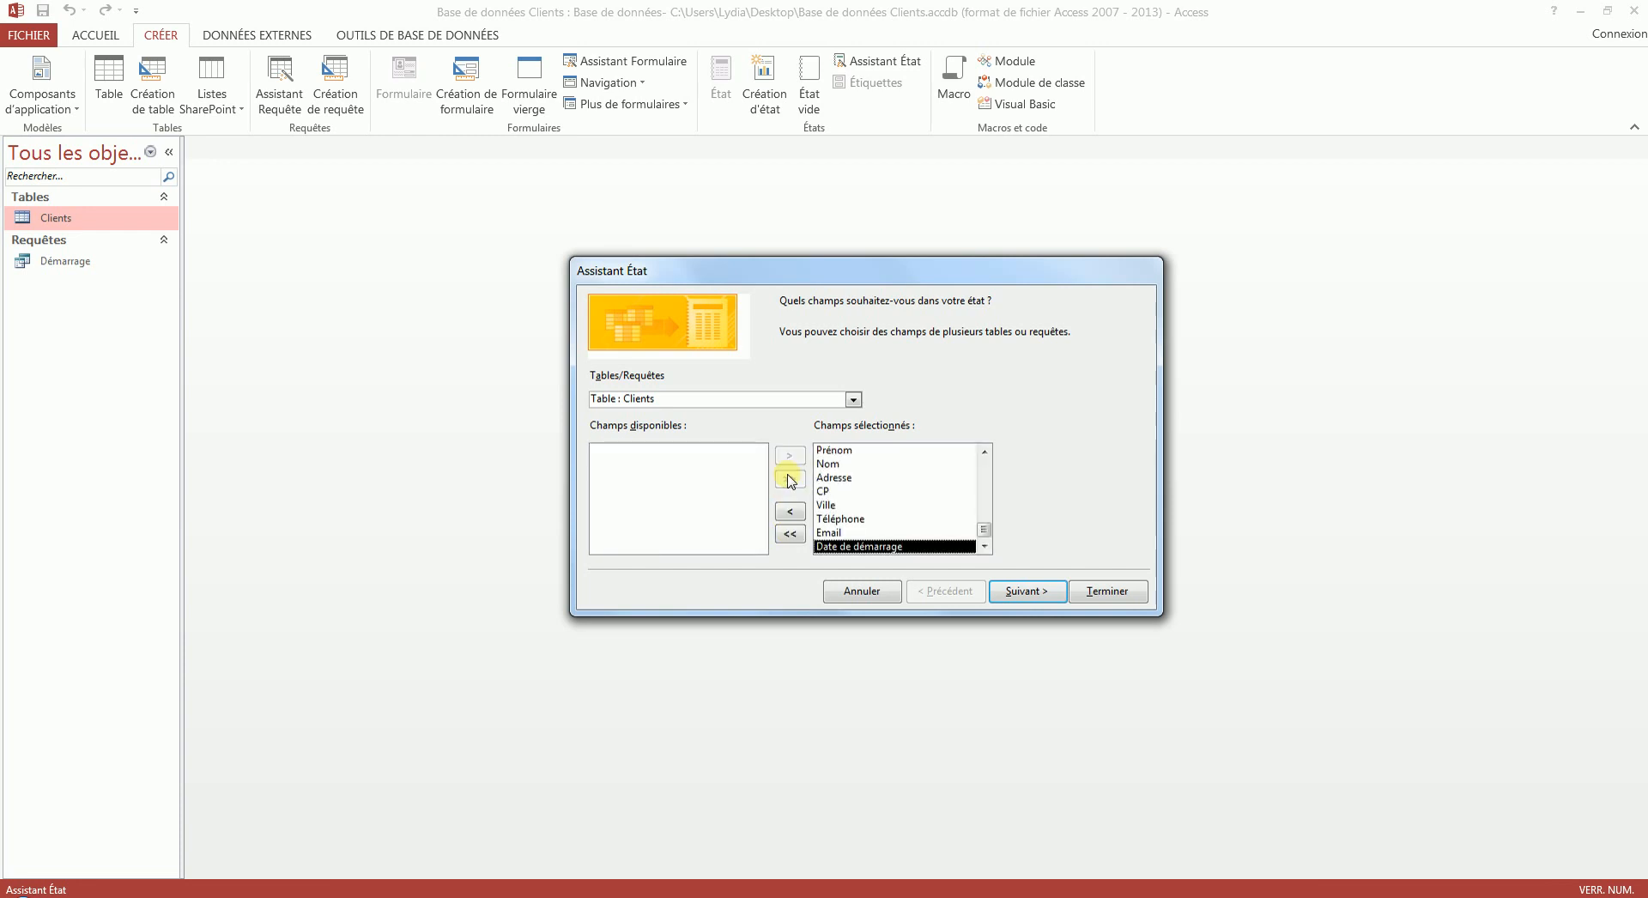
{"action": "left_click", "coordinate": [1040, 592]}
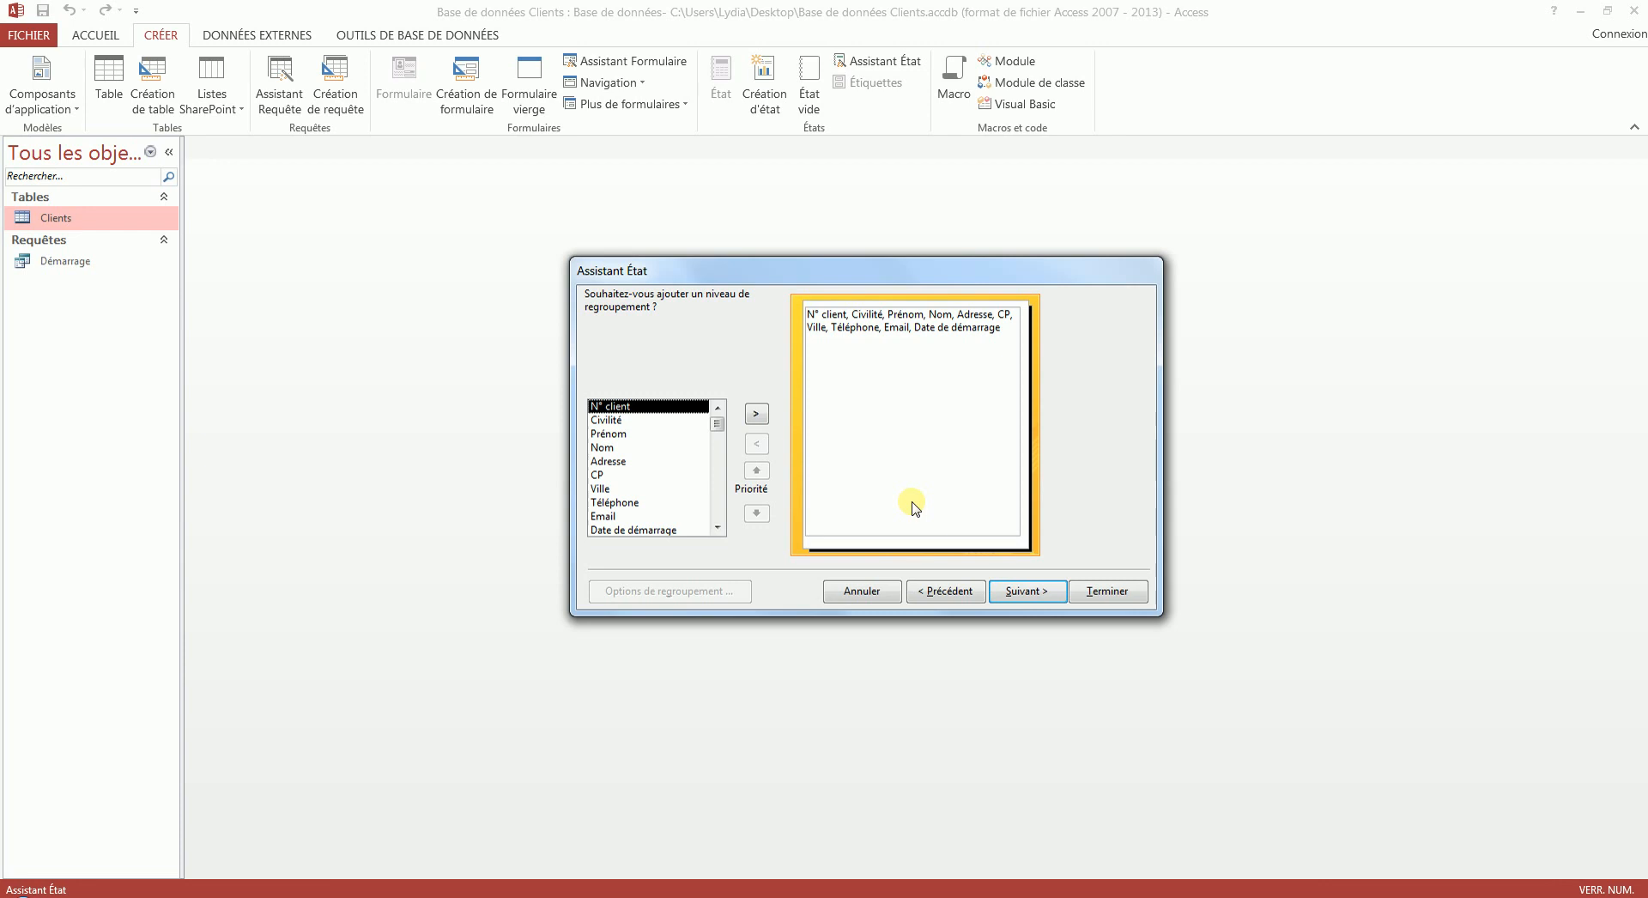
{"action": "left_click", "coordinate": [606, 476]}
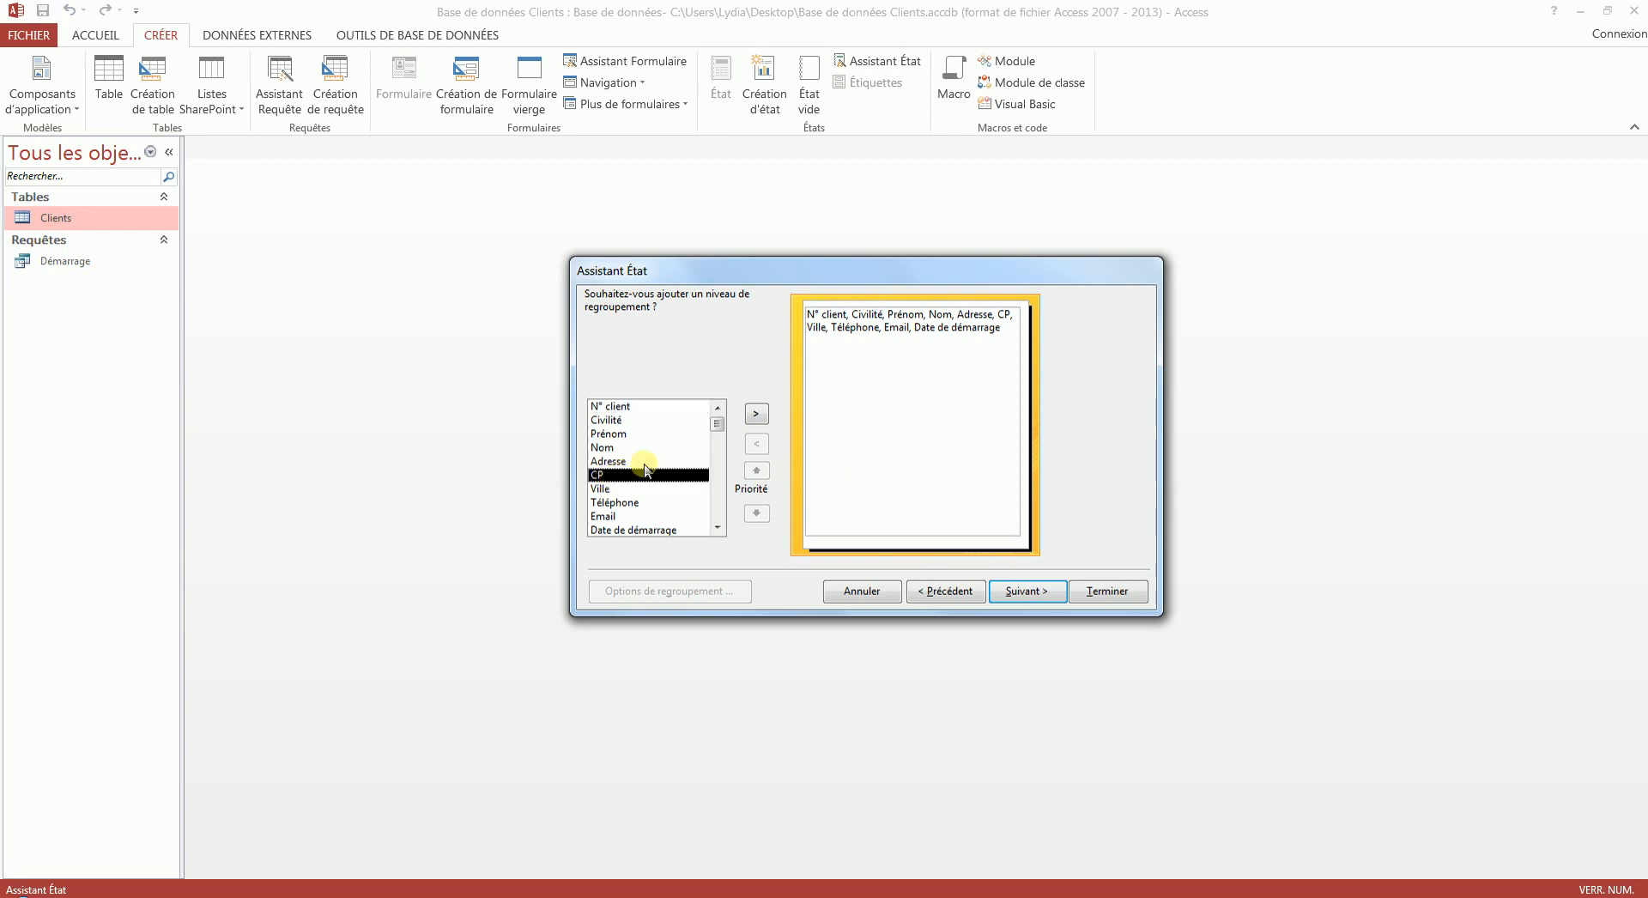
{"action": "left_click", "coordinate": [757, 416]}
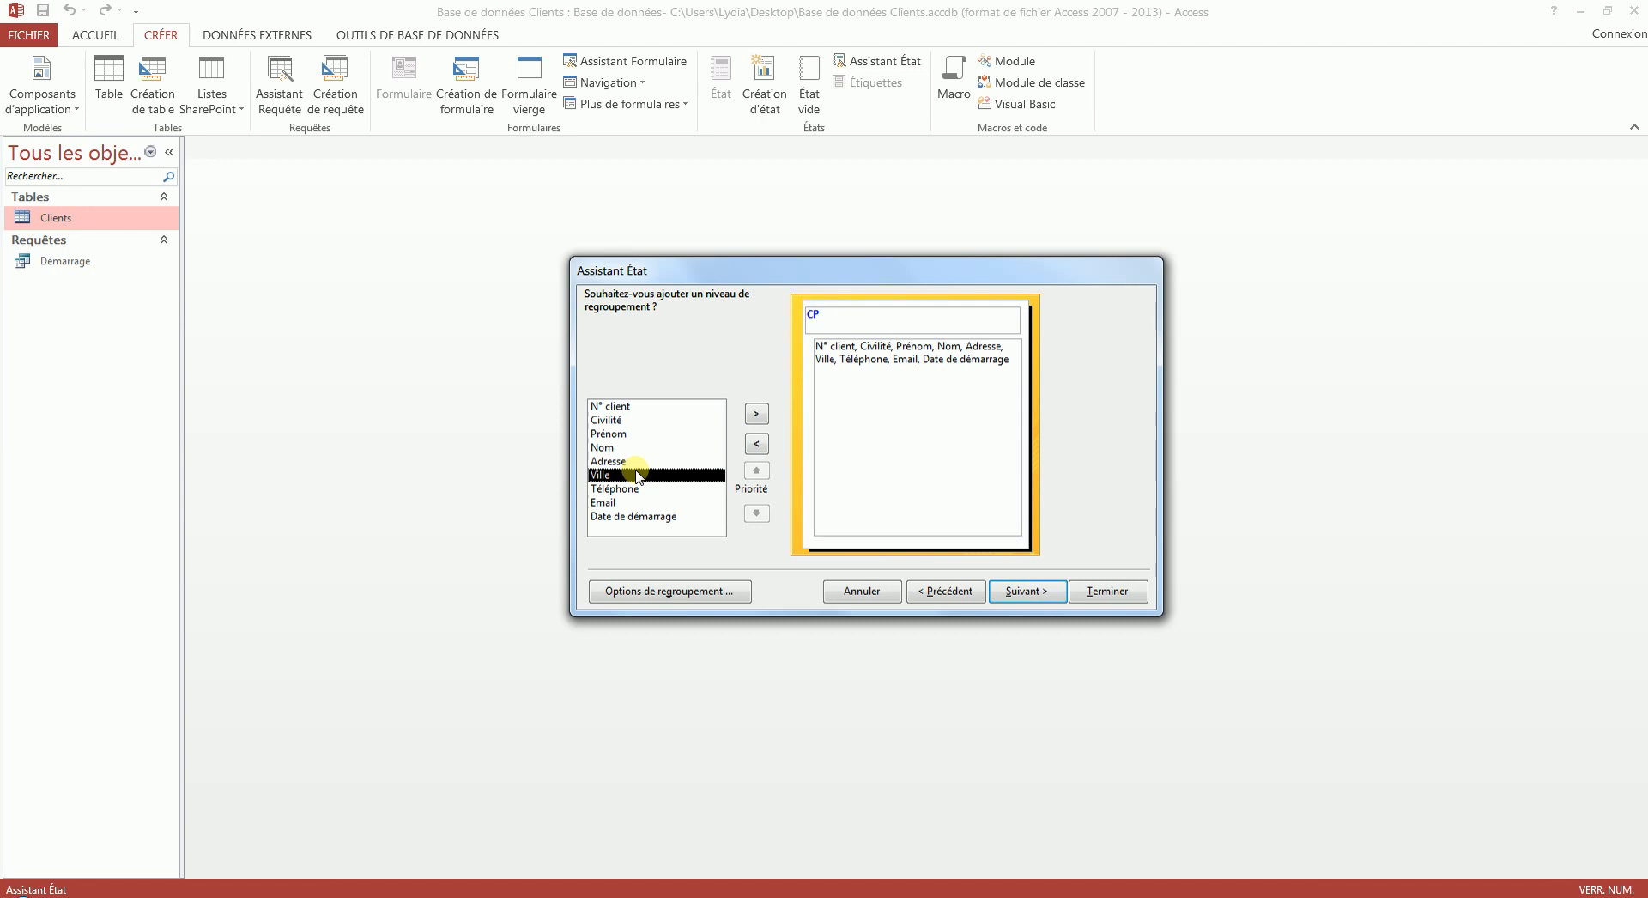
{"action": "left_click", "coordinate": [756, 413]}
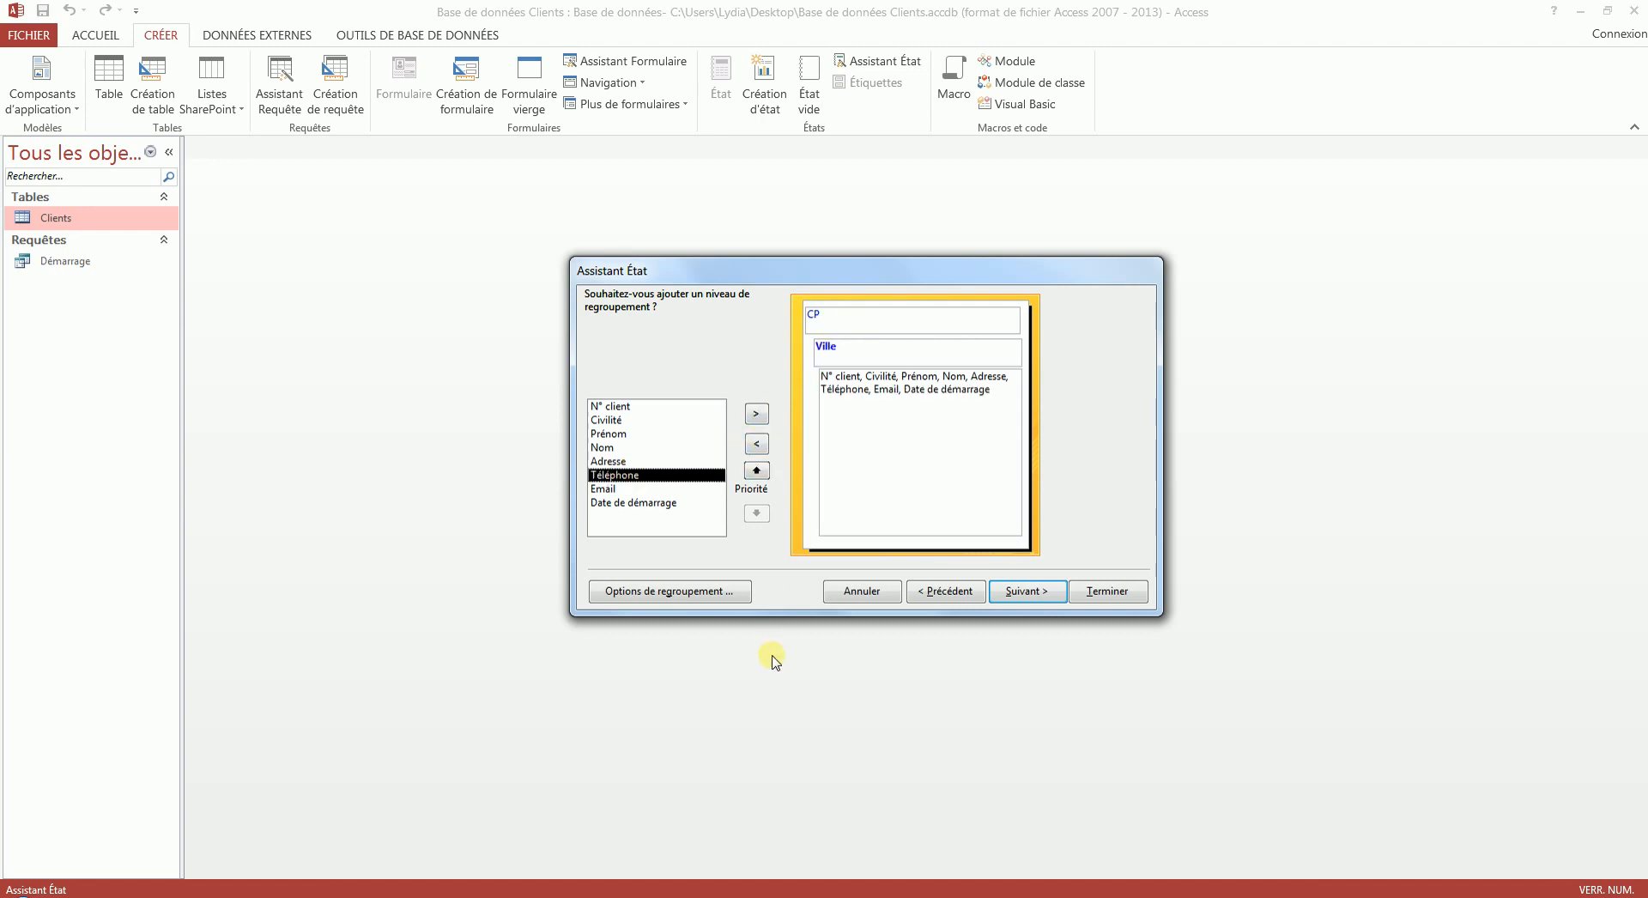
{"action": "left_click", "coordinate": [756, 471]}
{"action": "left_click", "coordinate": [756, 513]}
{"action": "left_click", "coordinate": [757, 443]}
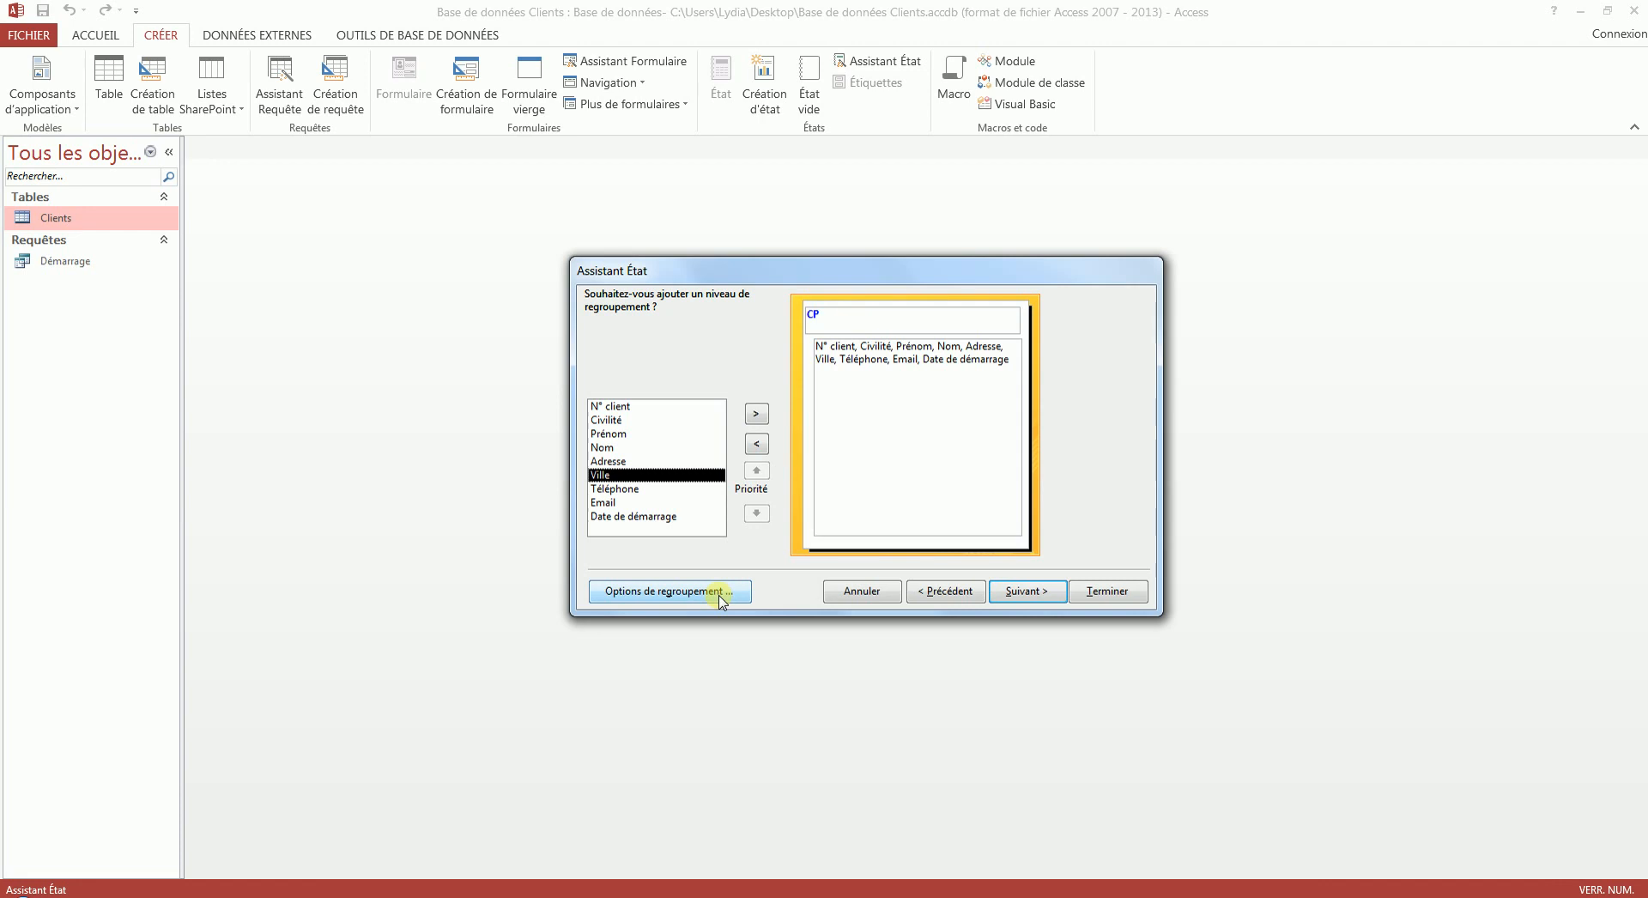
- Set the grouping interval of the CP field to 2 lettres initiales
{"action": "left_click", "coordinate": [669, 592]}
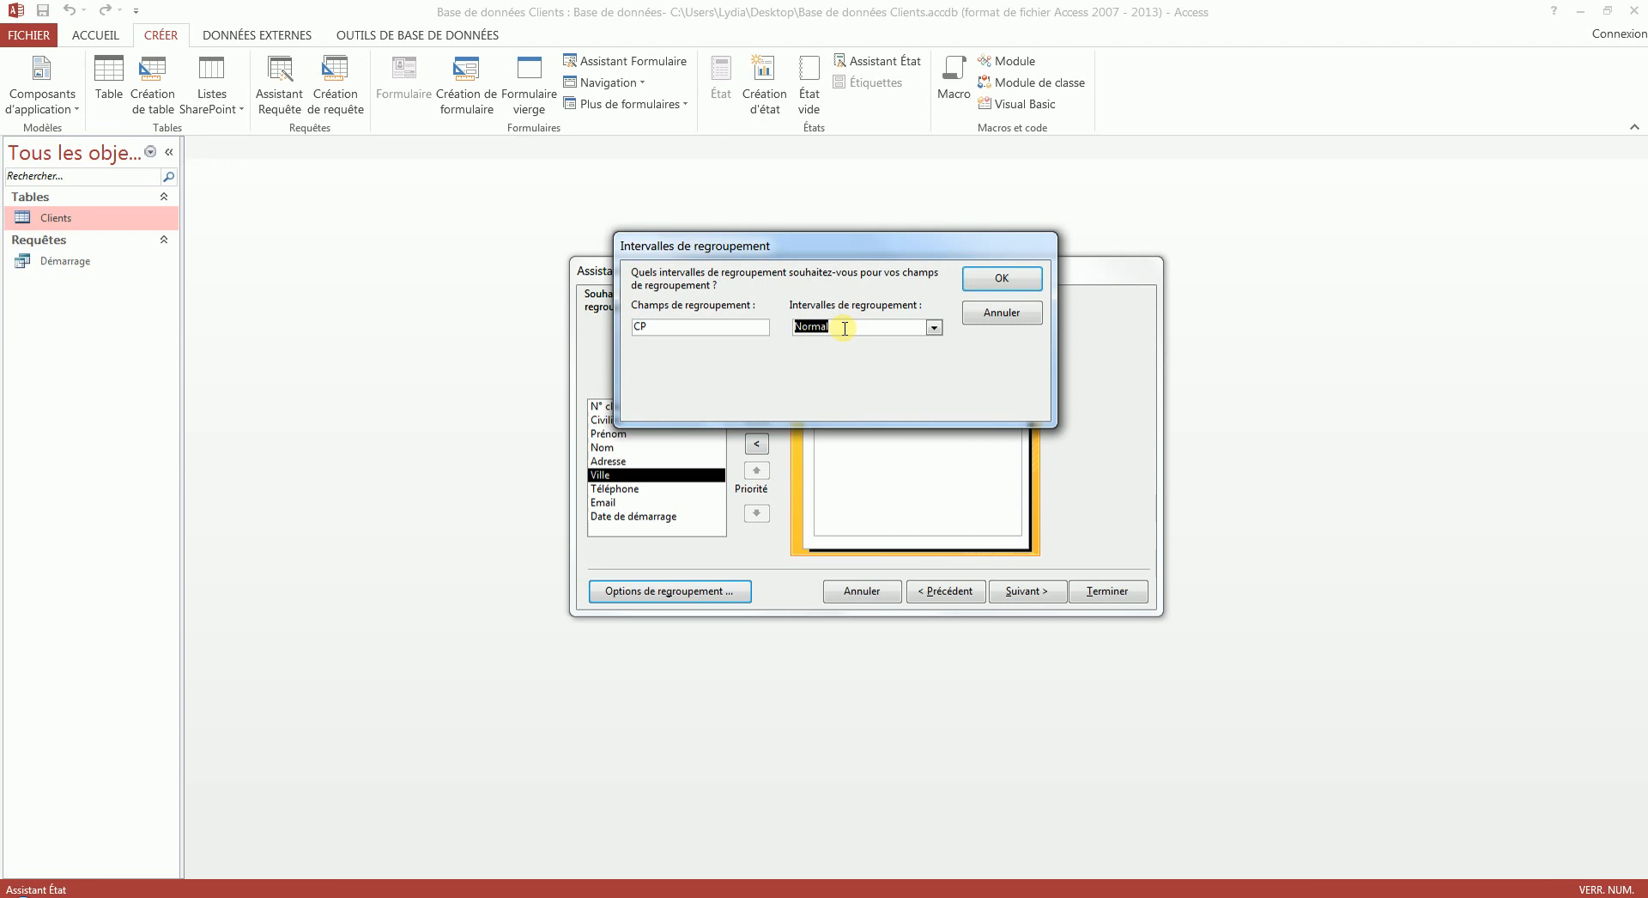
{"action": "left_click", "coordinate": [937, 332]}
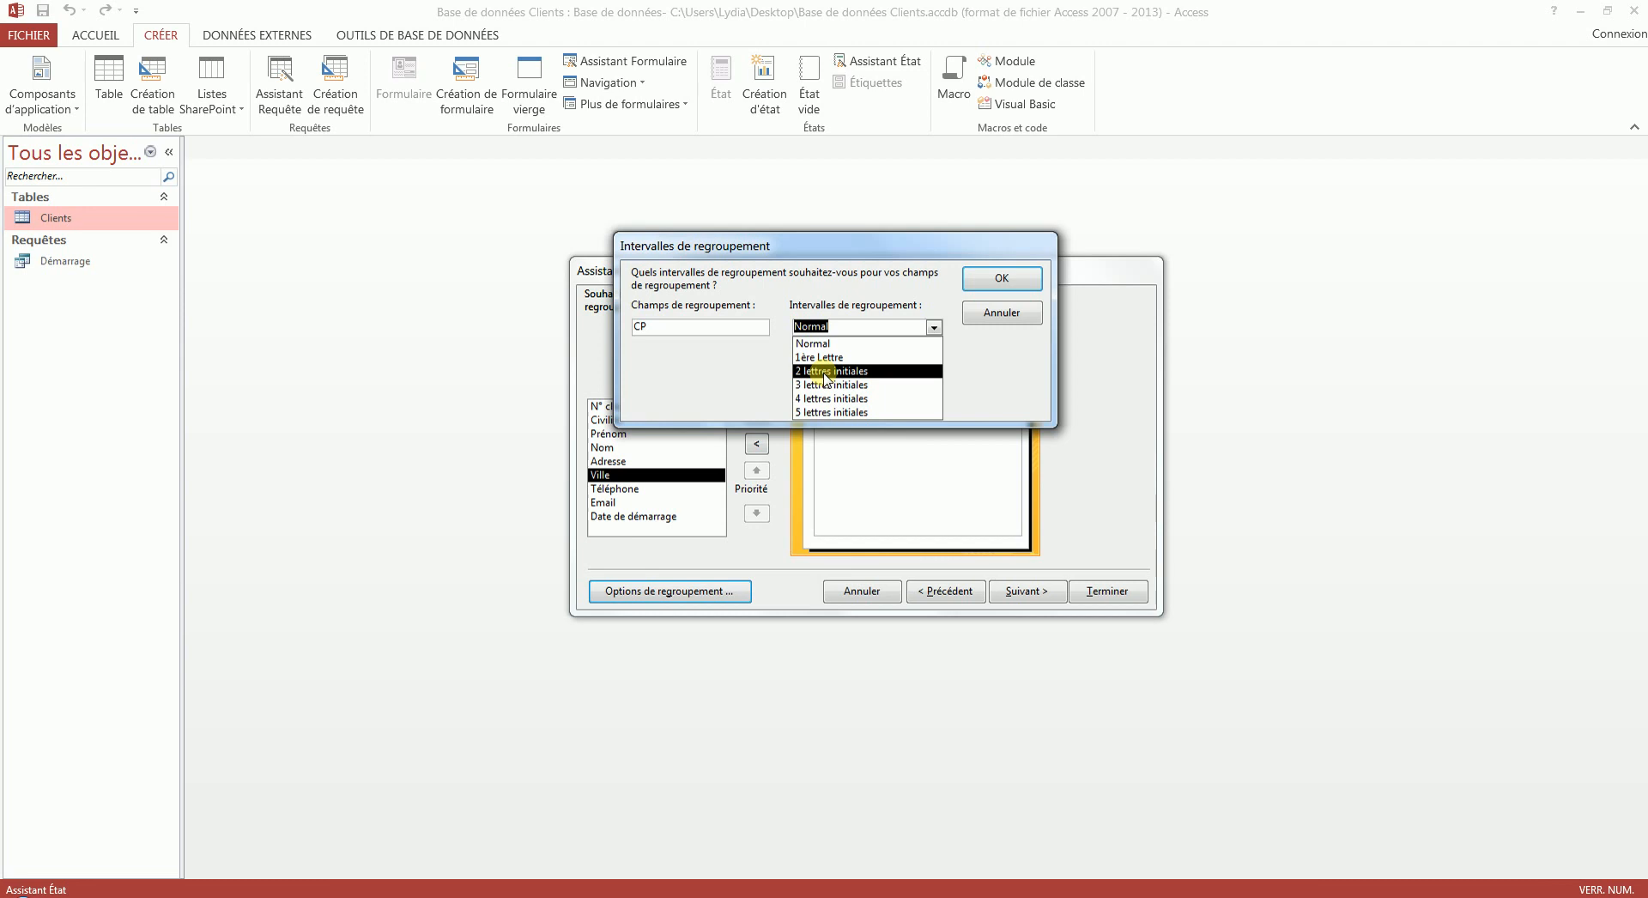
{"action": "left_click", "coordinate": [826, 374]}
{"action": "left_click", "coordinate": [1001, 279]}
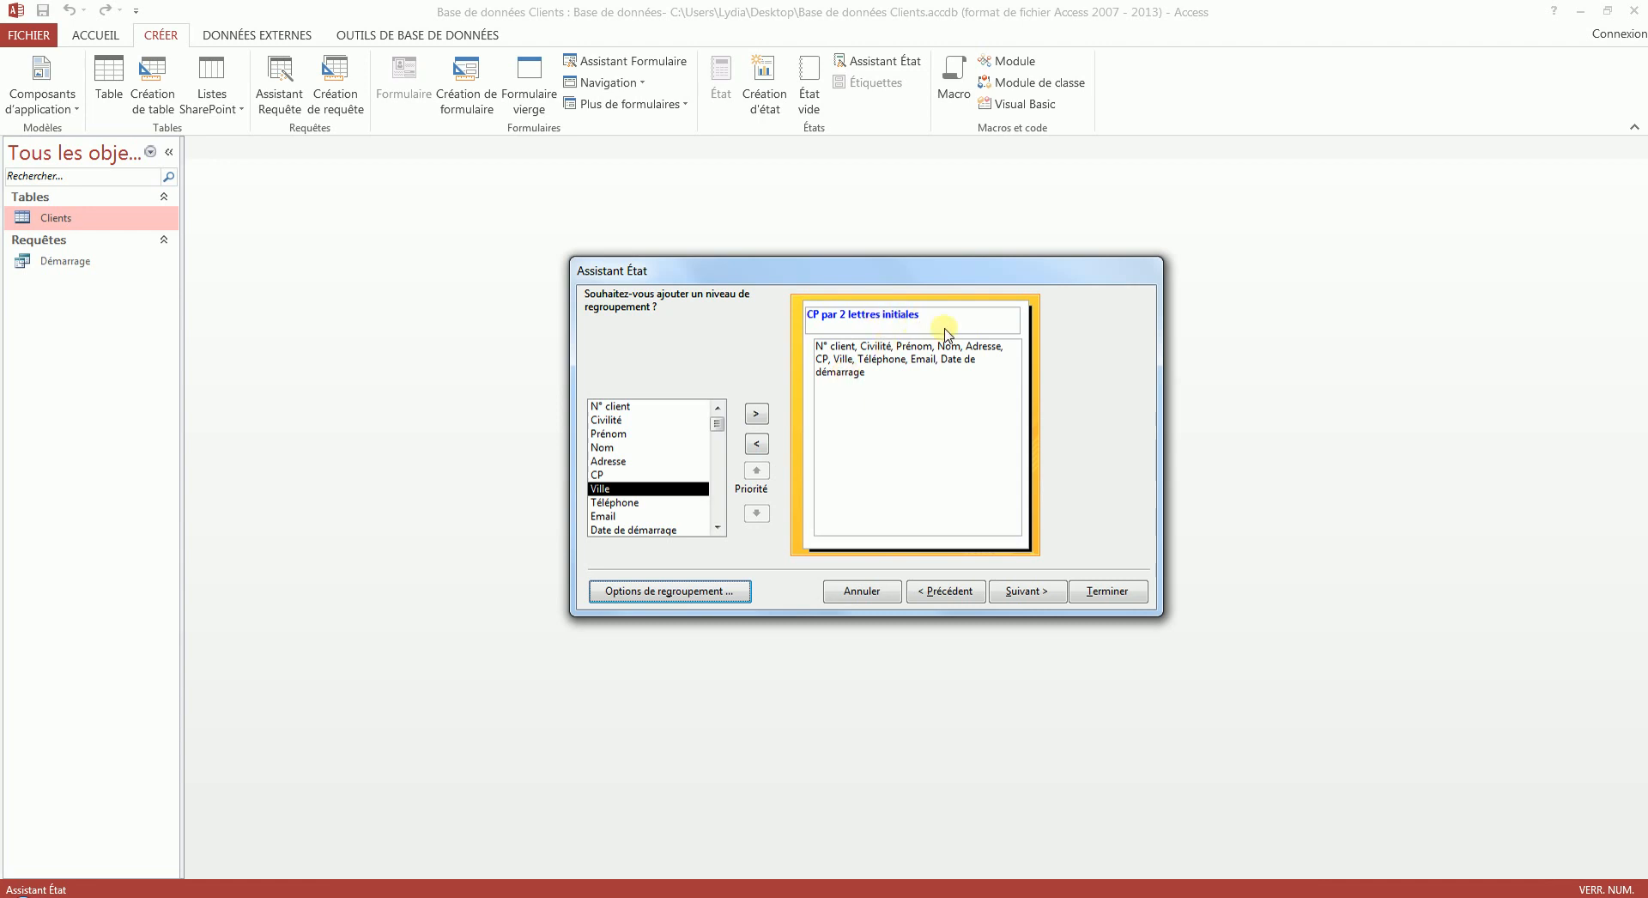
- Leave the detail records without a sort order and set the report orientation to Paysage
{"action": "left_click", "coordinate": [1026, 594]}
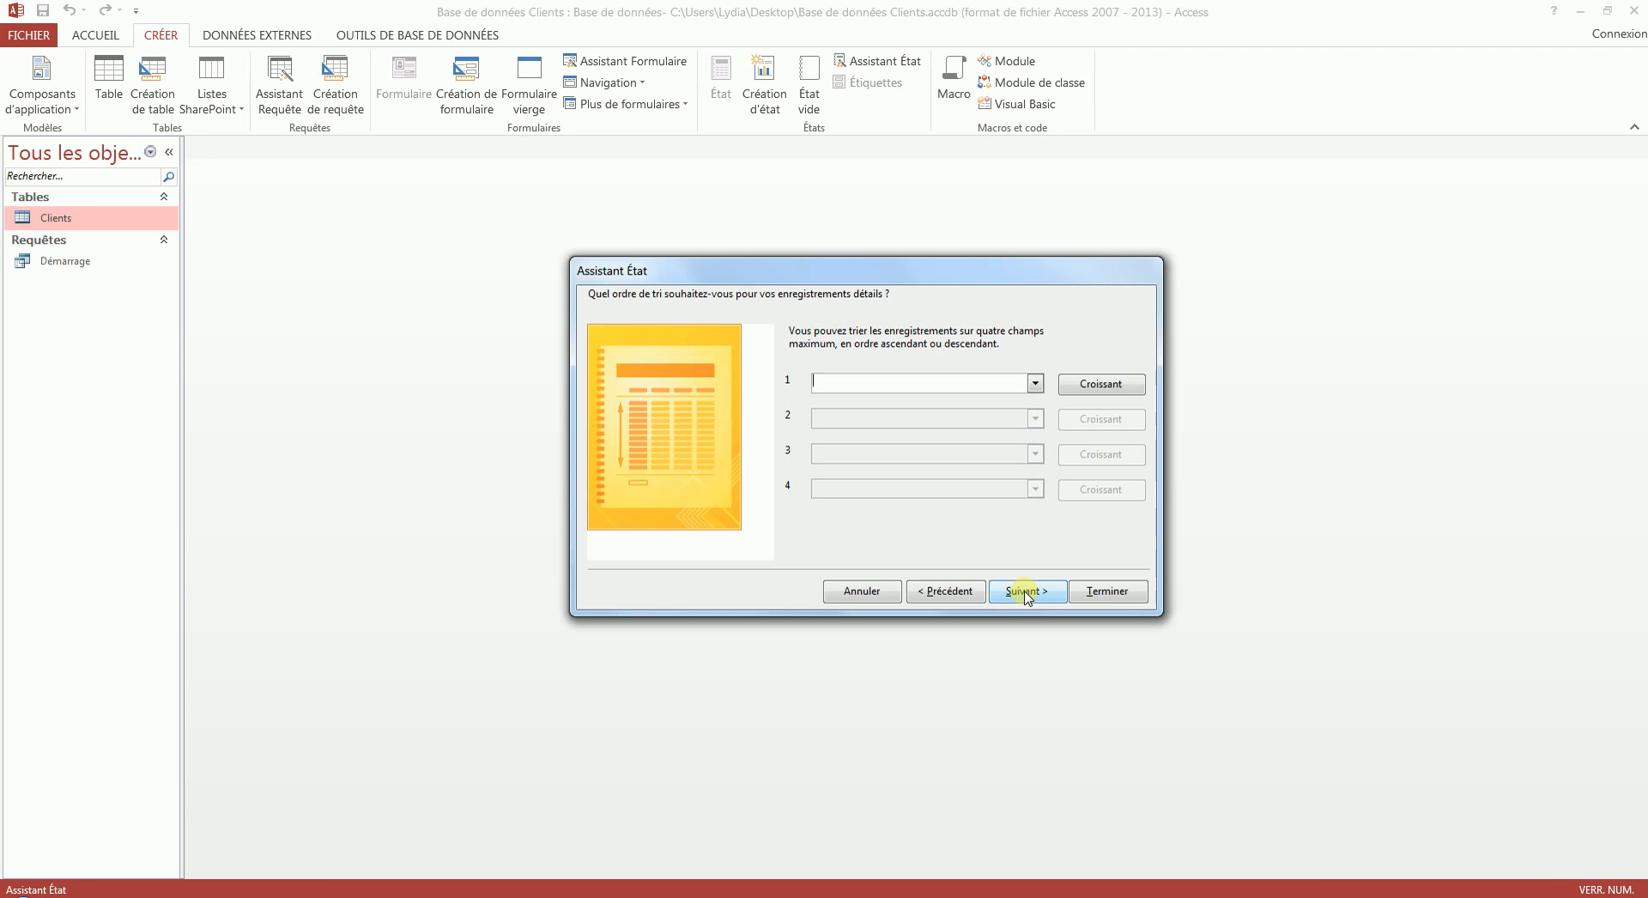
{"action": "left_click", "coordinate": [1027, 592]}
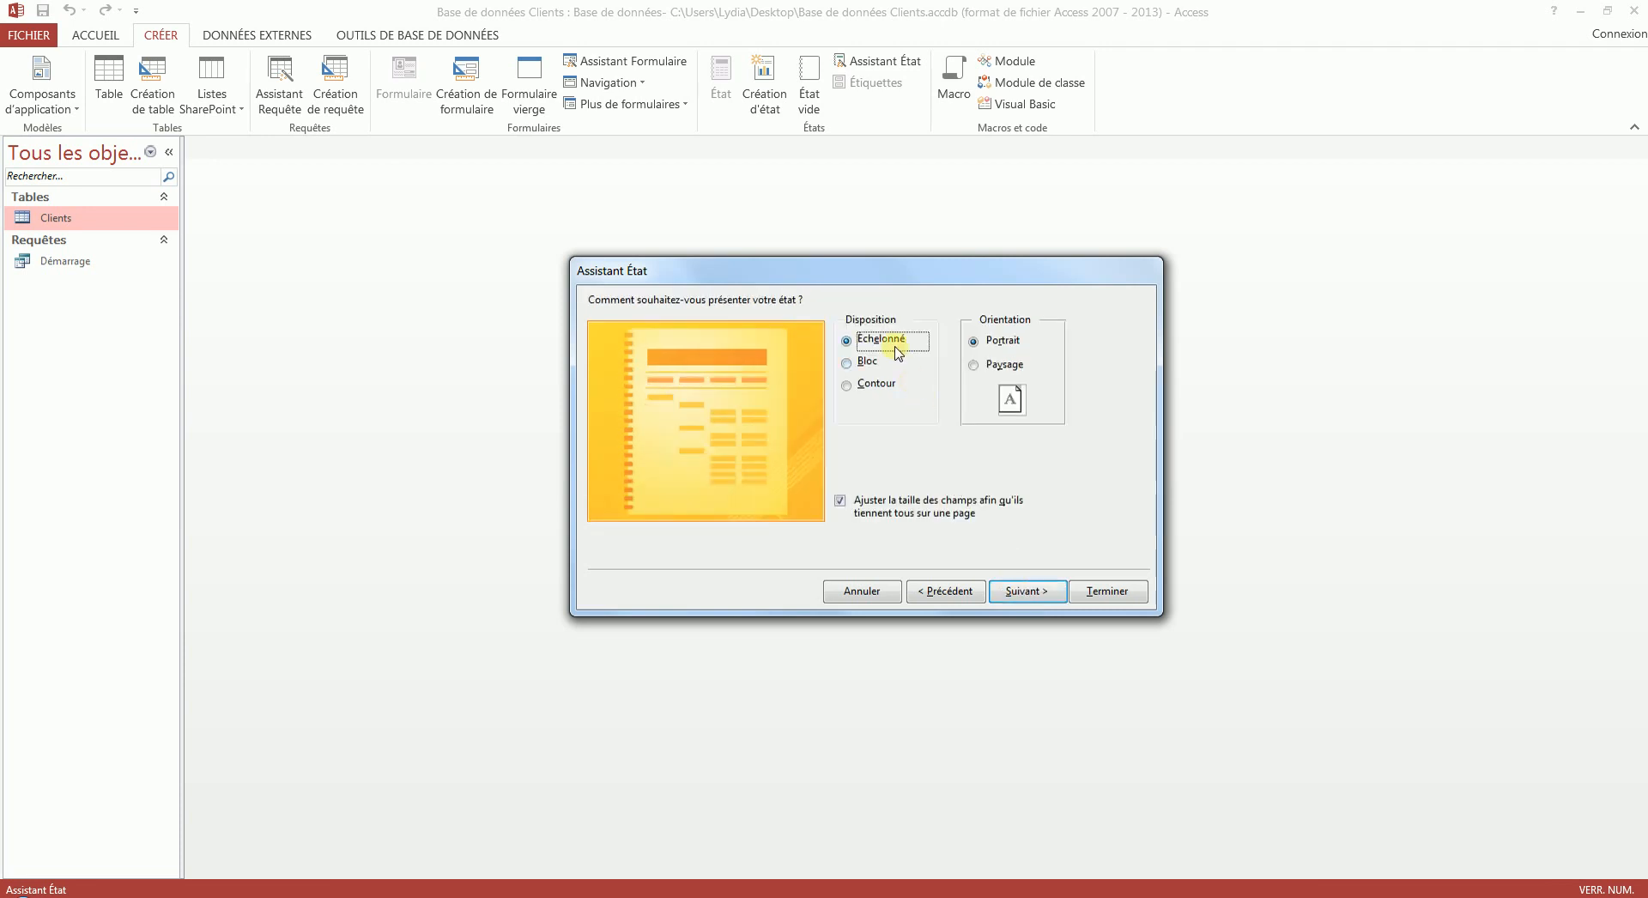
{"action": "left_click", "coordinate": [996, 369]}
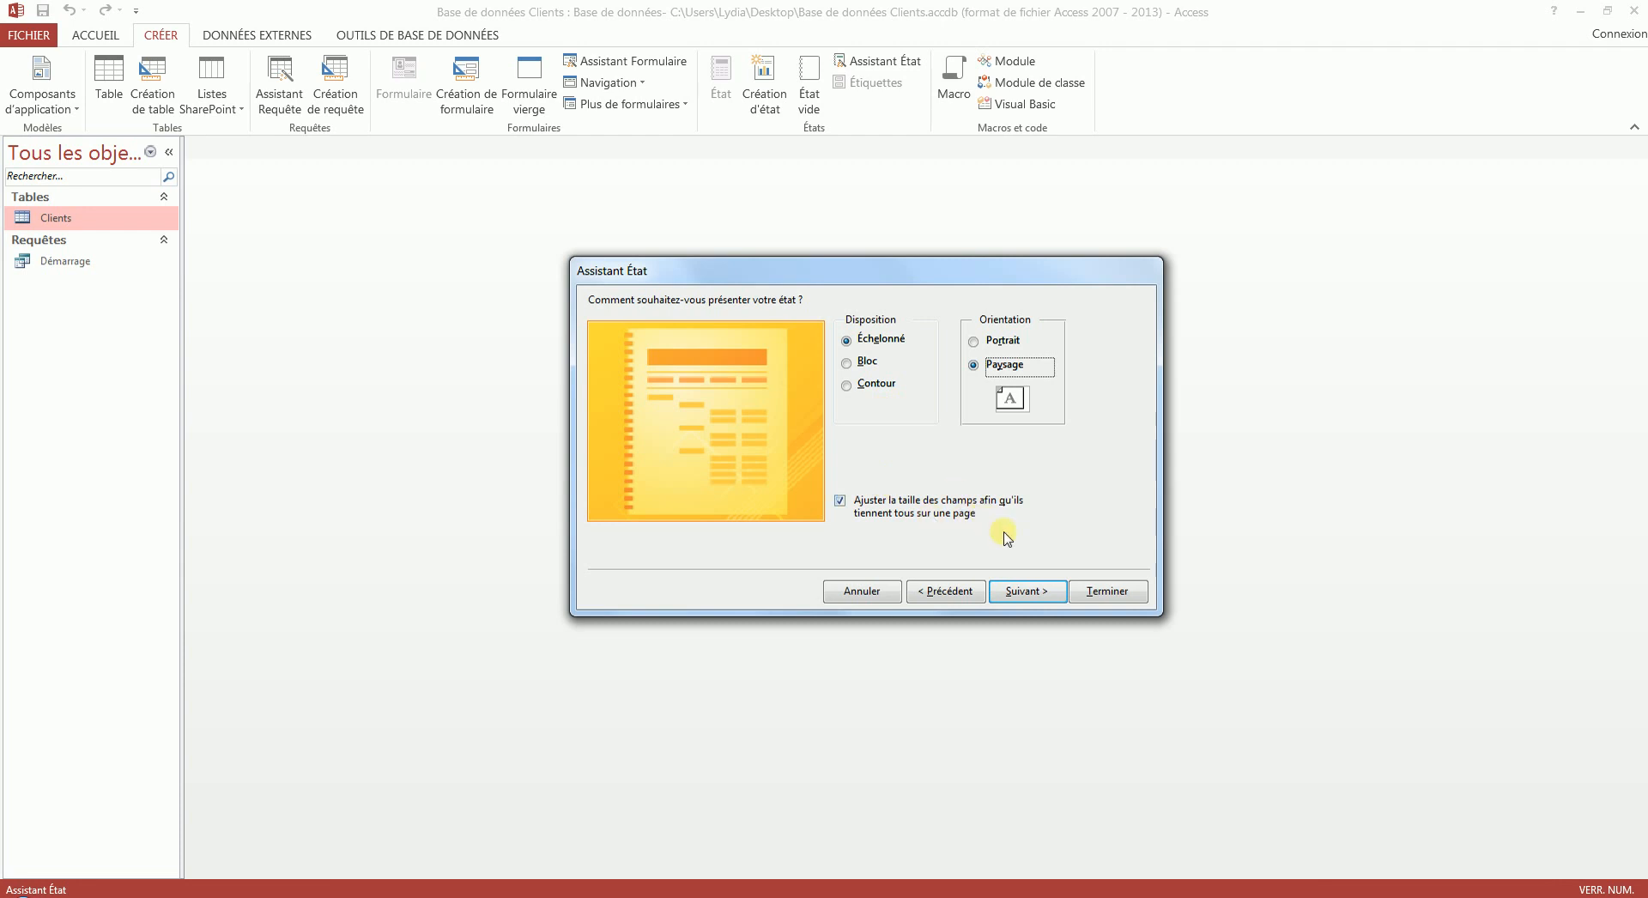
{"action": "left_click", "coordinate": [1054, 594]}
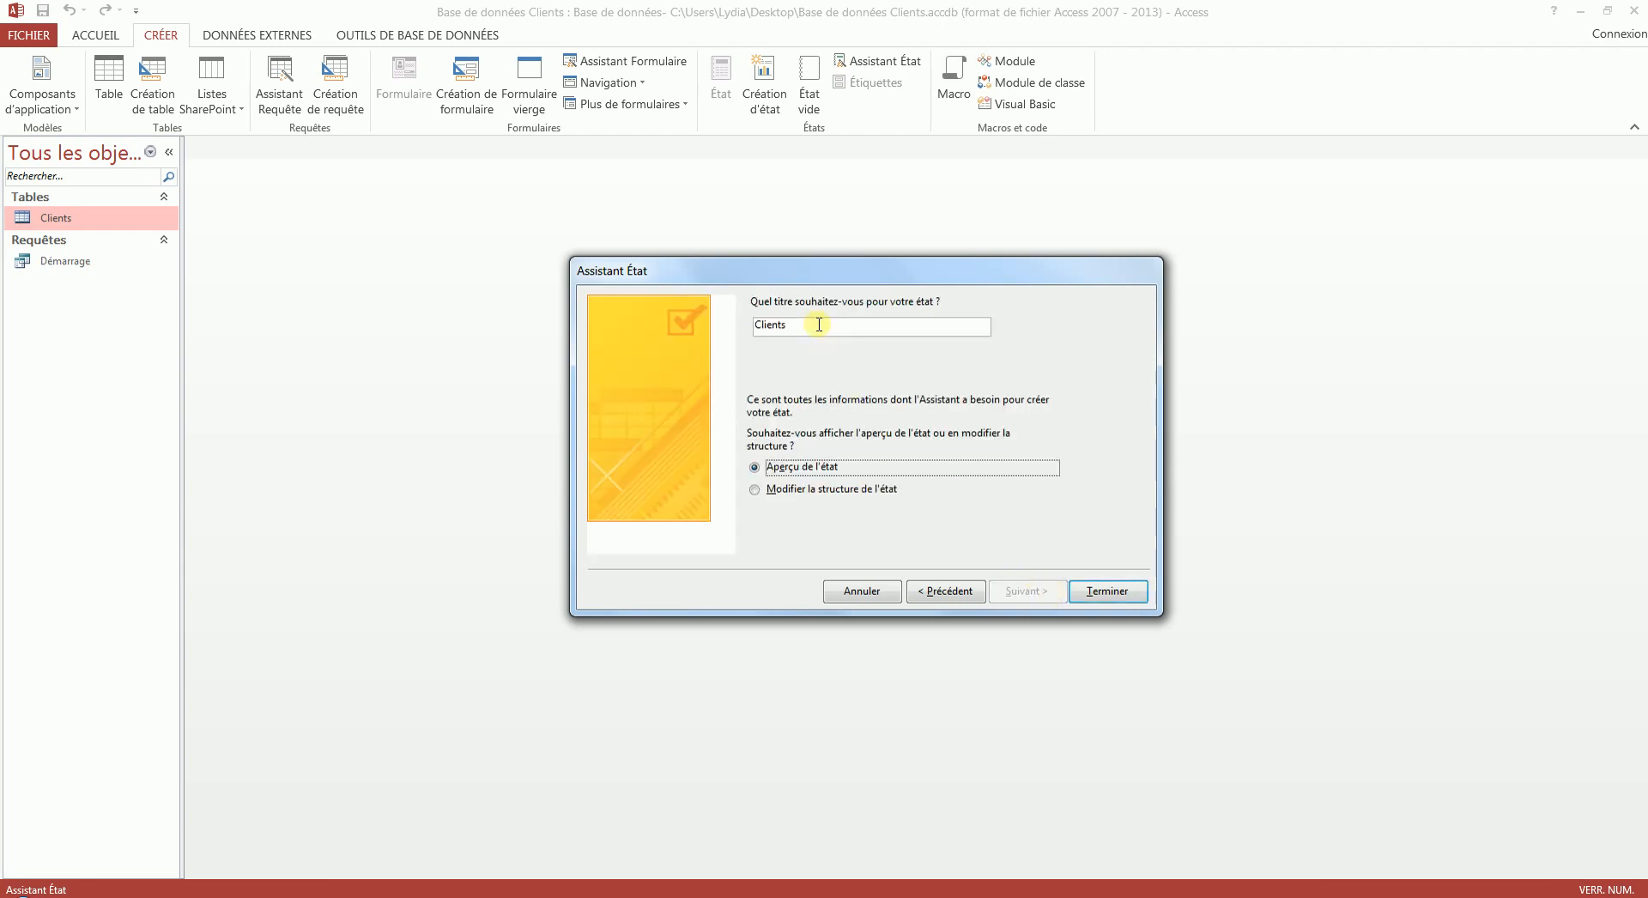
- Title the report E_listing_client and finish the wizard with the report preview
{"action": "left_click_drag", "start_coordinate": [816, 325], "coordinate": [596, 286]}
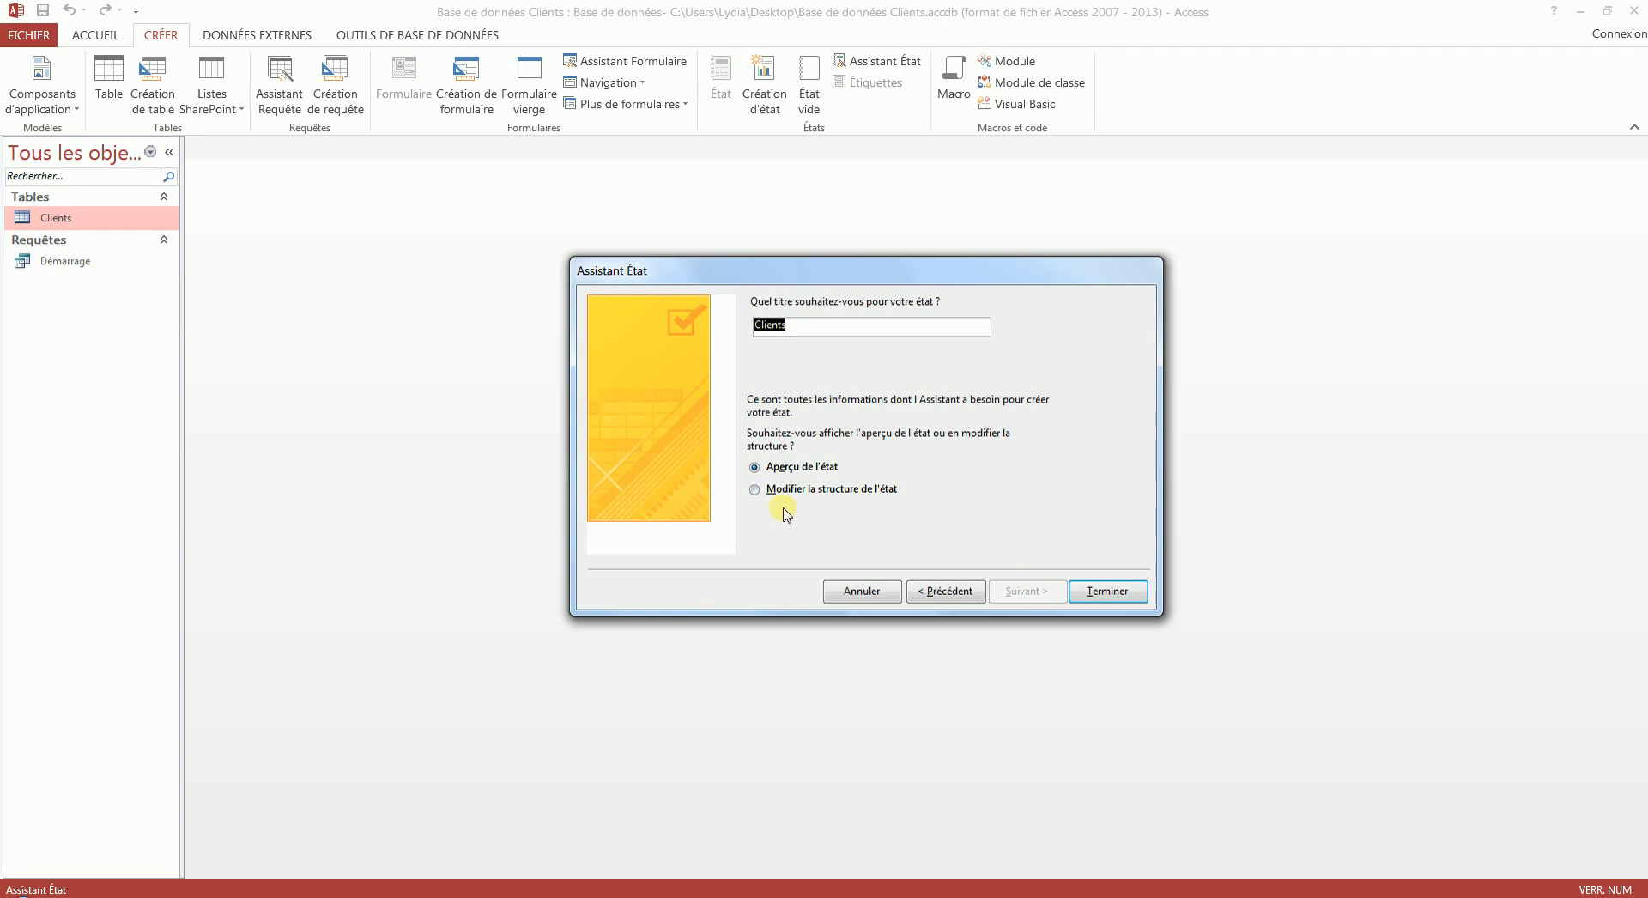
{"action": "key", "text": "Caps_Lock"}
{"action": "type", "text": "_listing_c"}
{"action": "left_click", "coordinate": [1107, 592]}
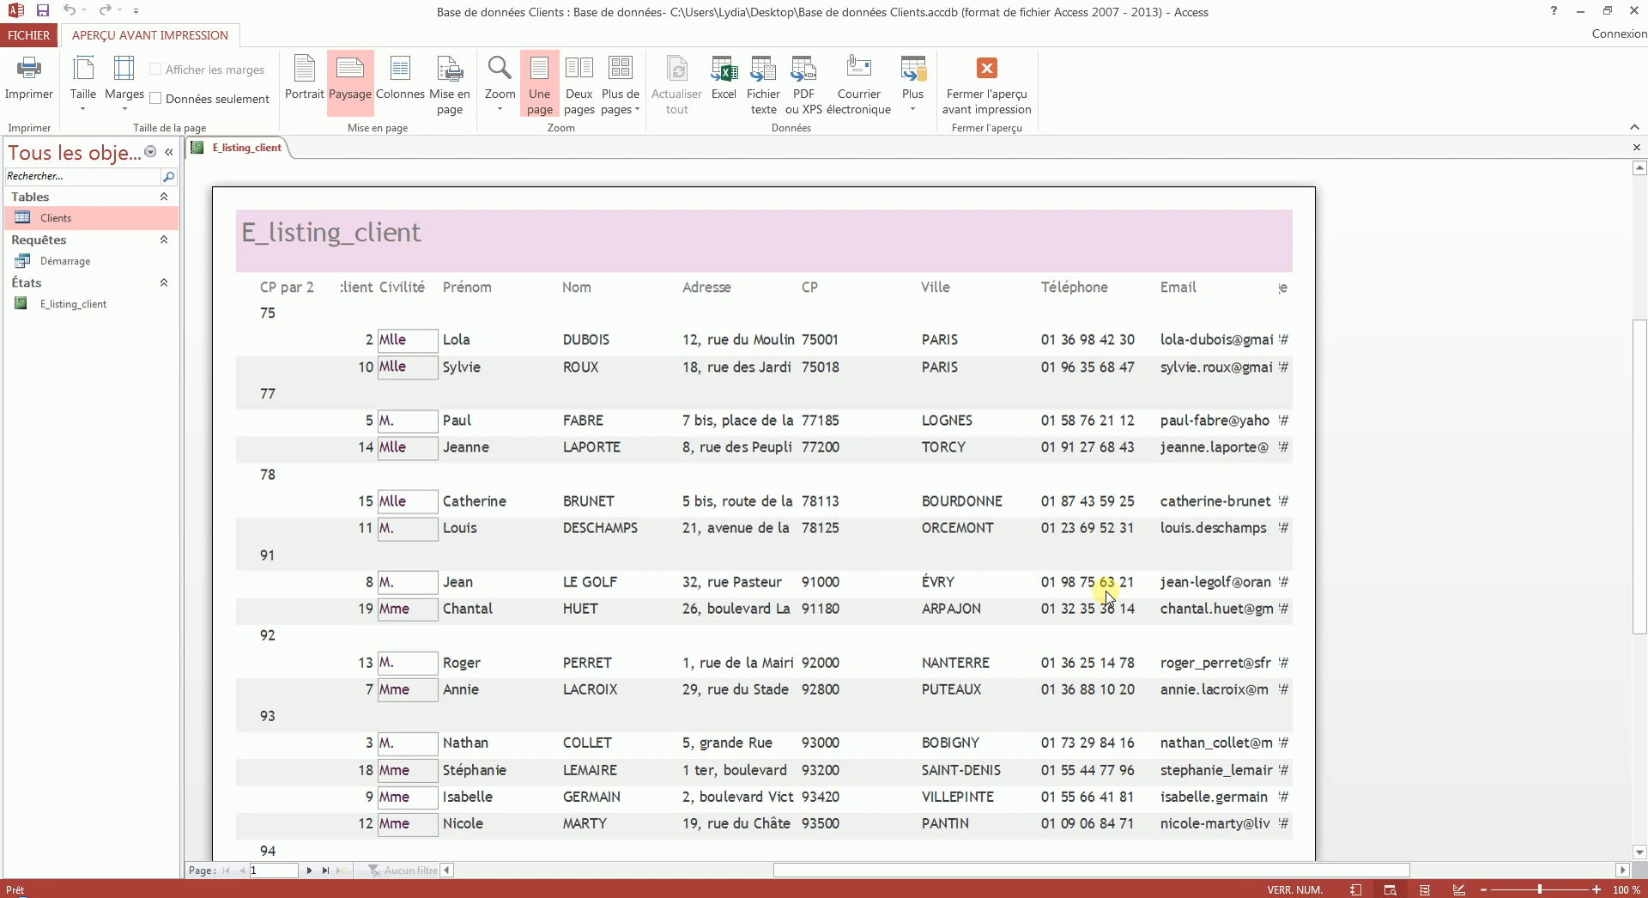
- Switch the report to design mode and replace the Civilité combo box in the Détail section with a text box
{"action": "right_click", "coordinate": [252, 150]}
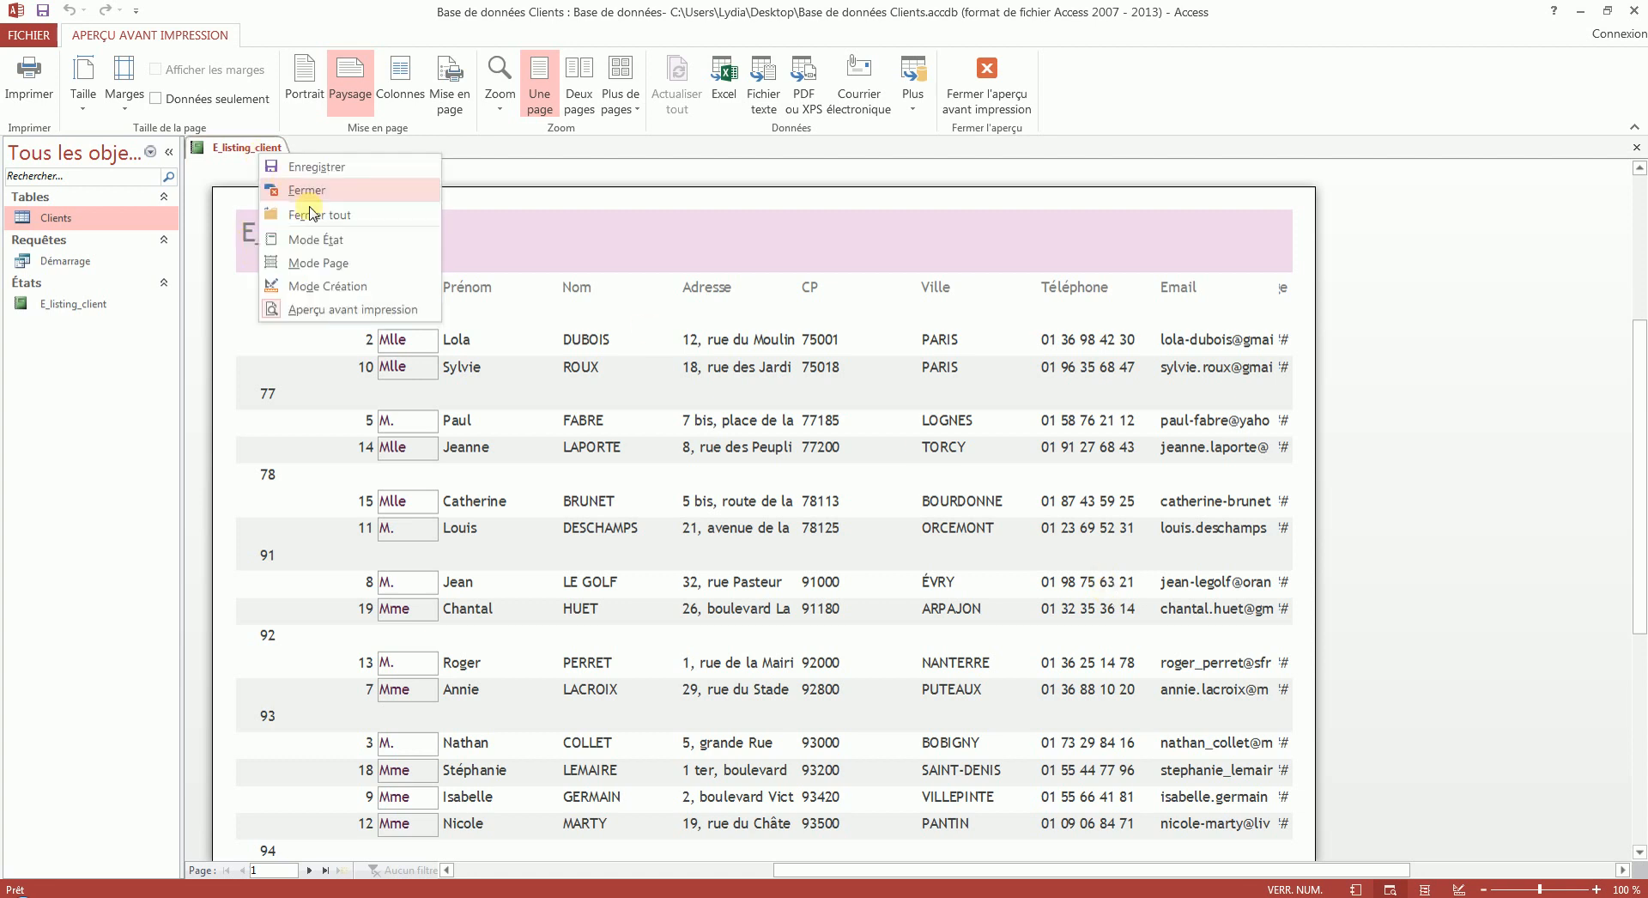
{"action": "left_click", "coordinate": [325, 290]}
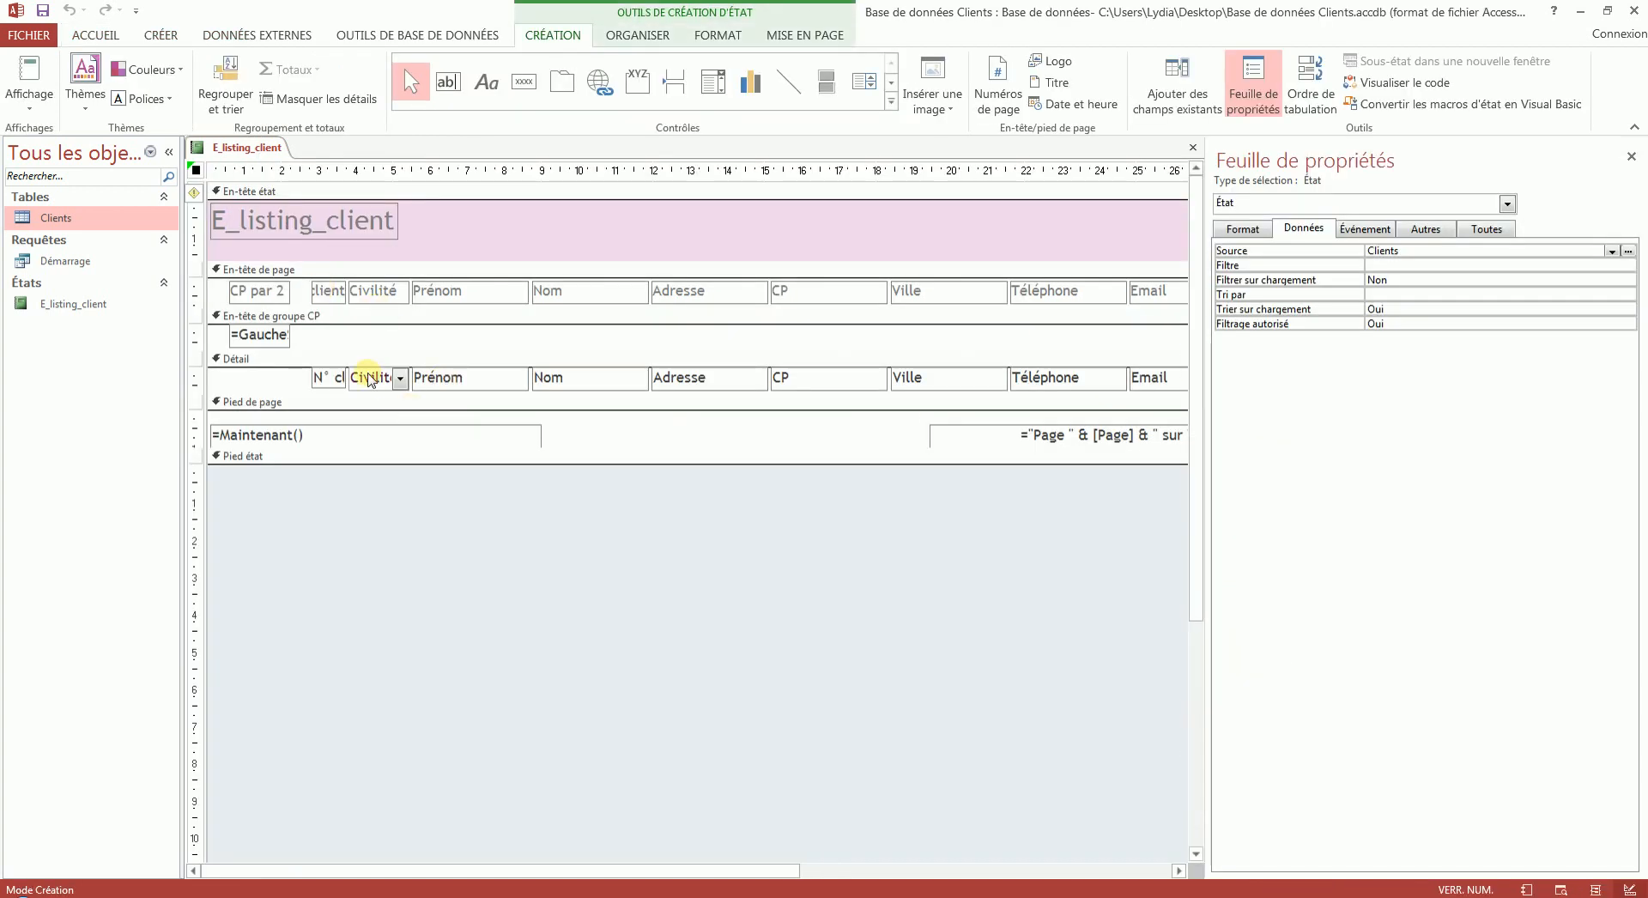
{"action": "left_click", "coordinate": [371, 379]}
{"action": "right_click", "coordinate": [375, 380]}
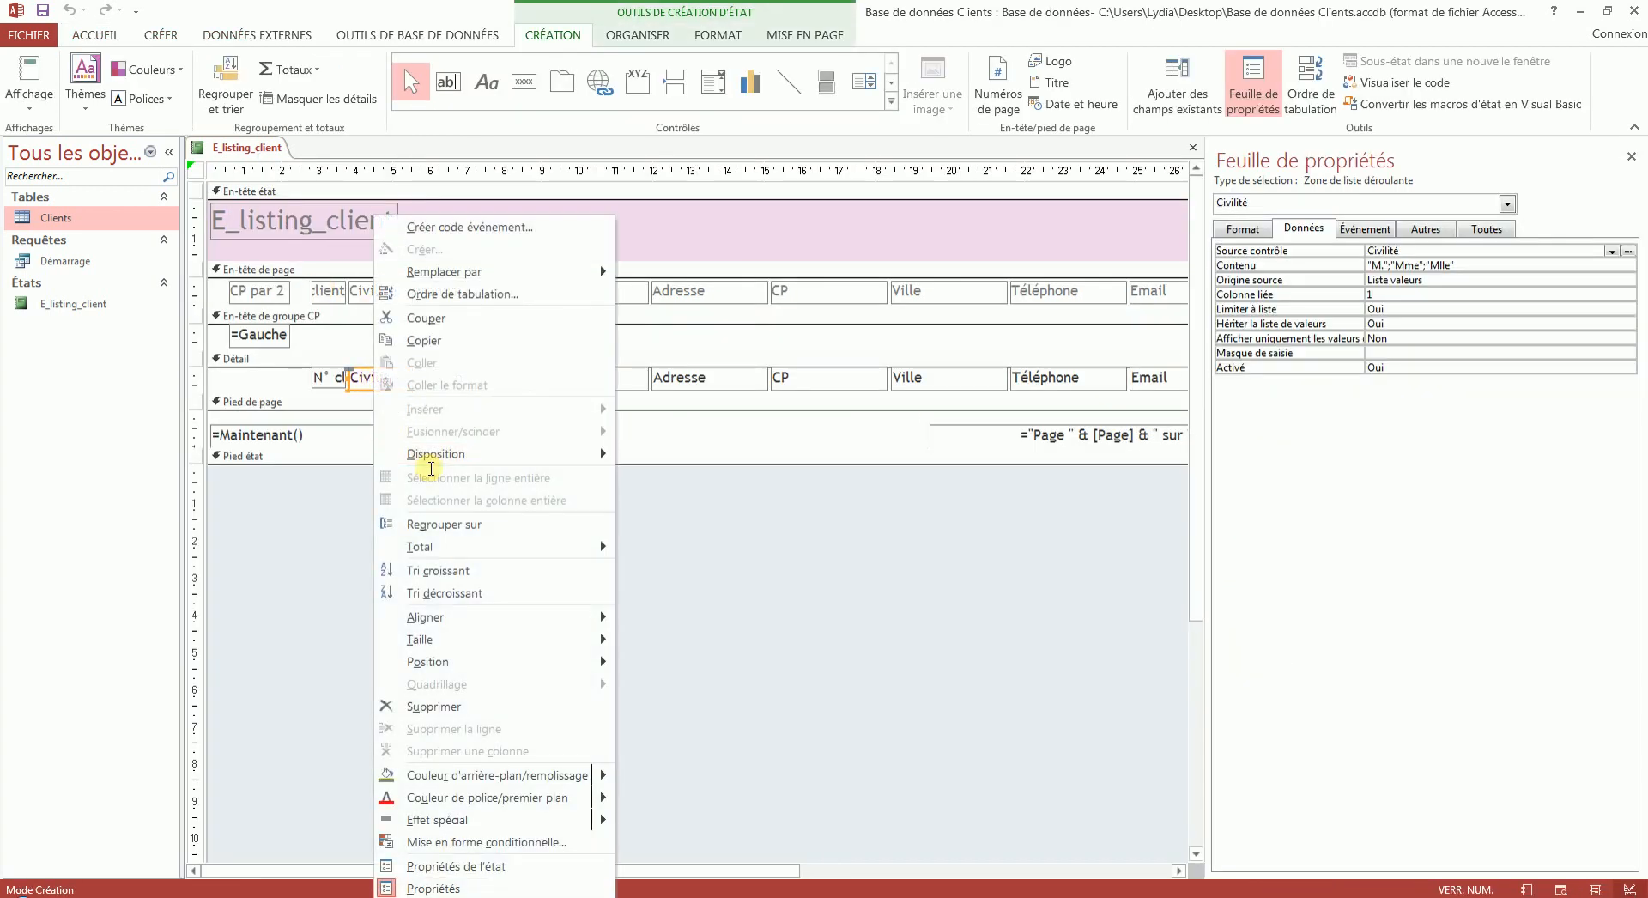
{"action": "mouse_move", "coordinate": [594, 278]}
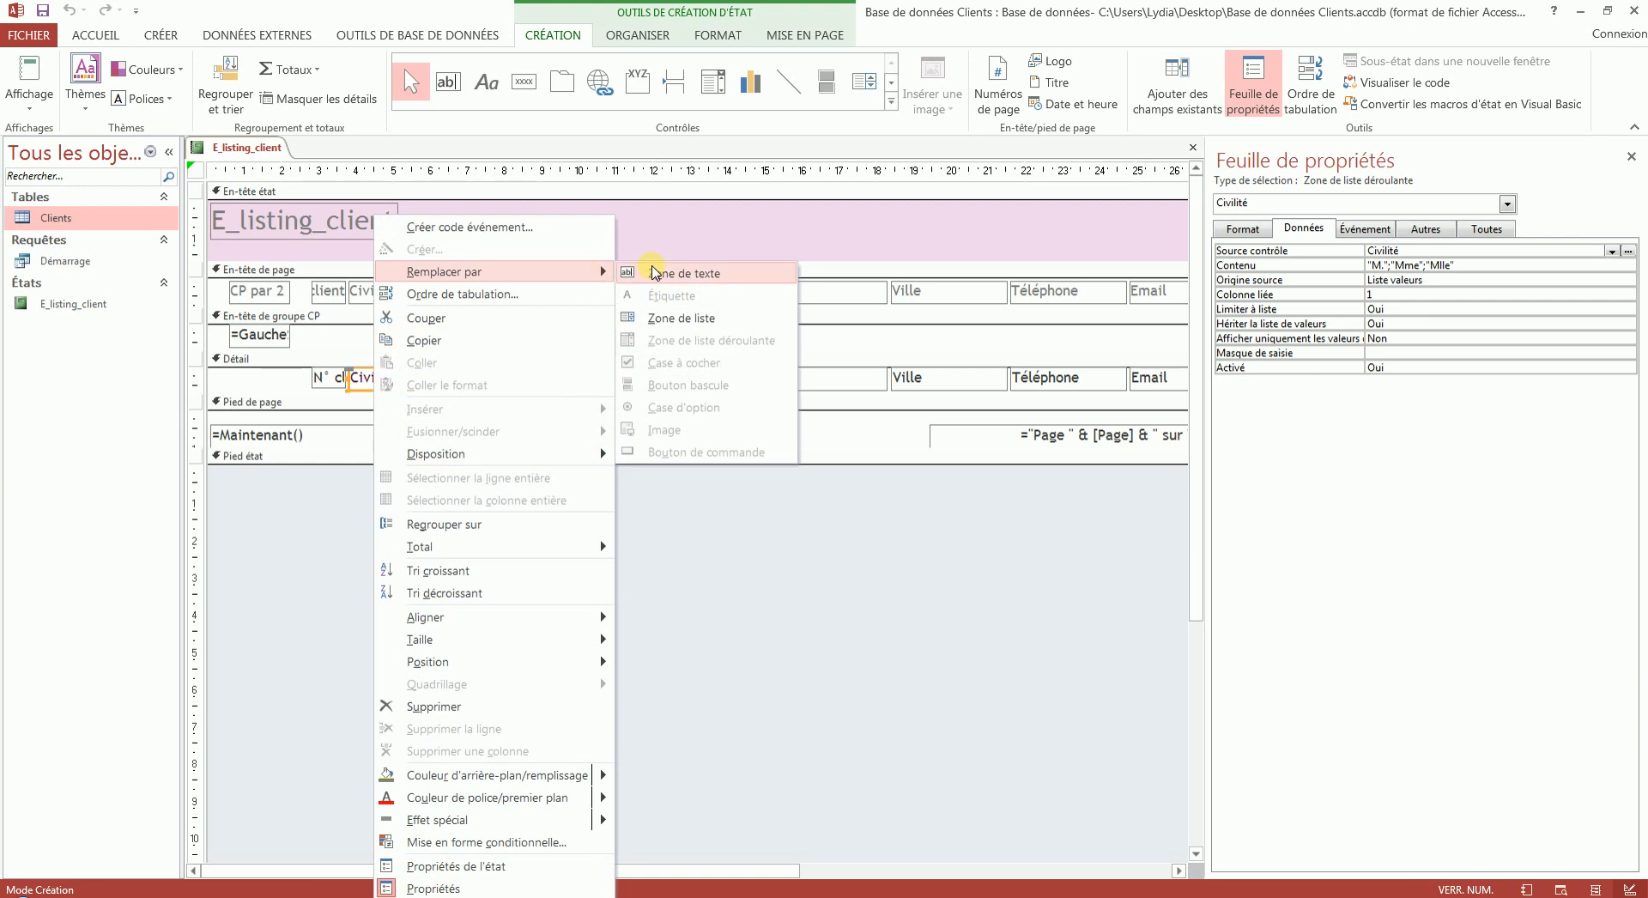
{"action": "left_click", "coordinate": [655, 273]}
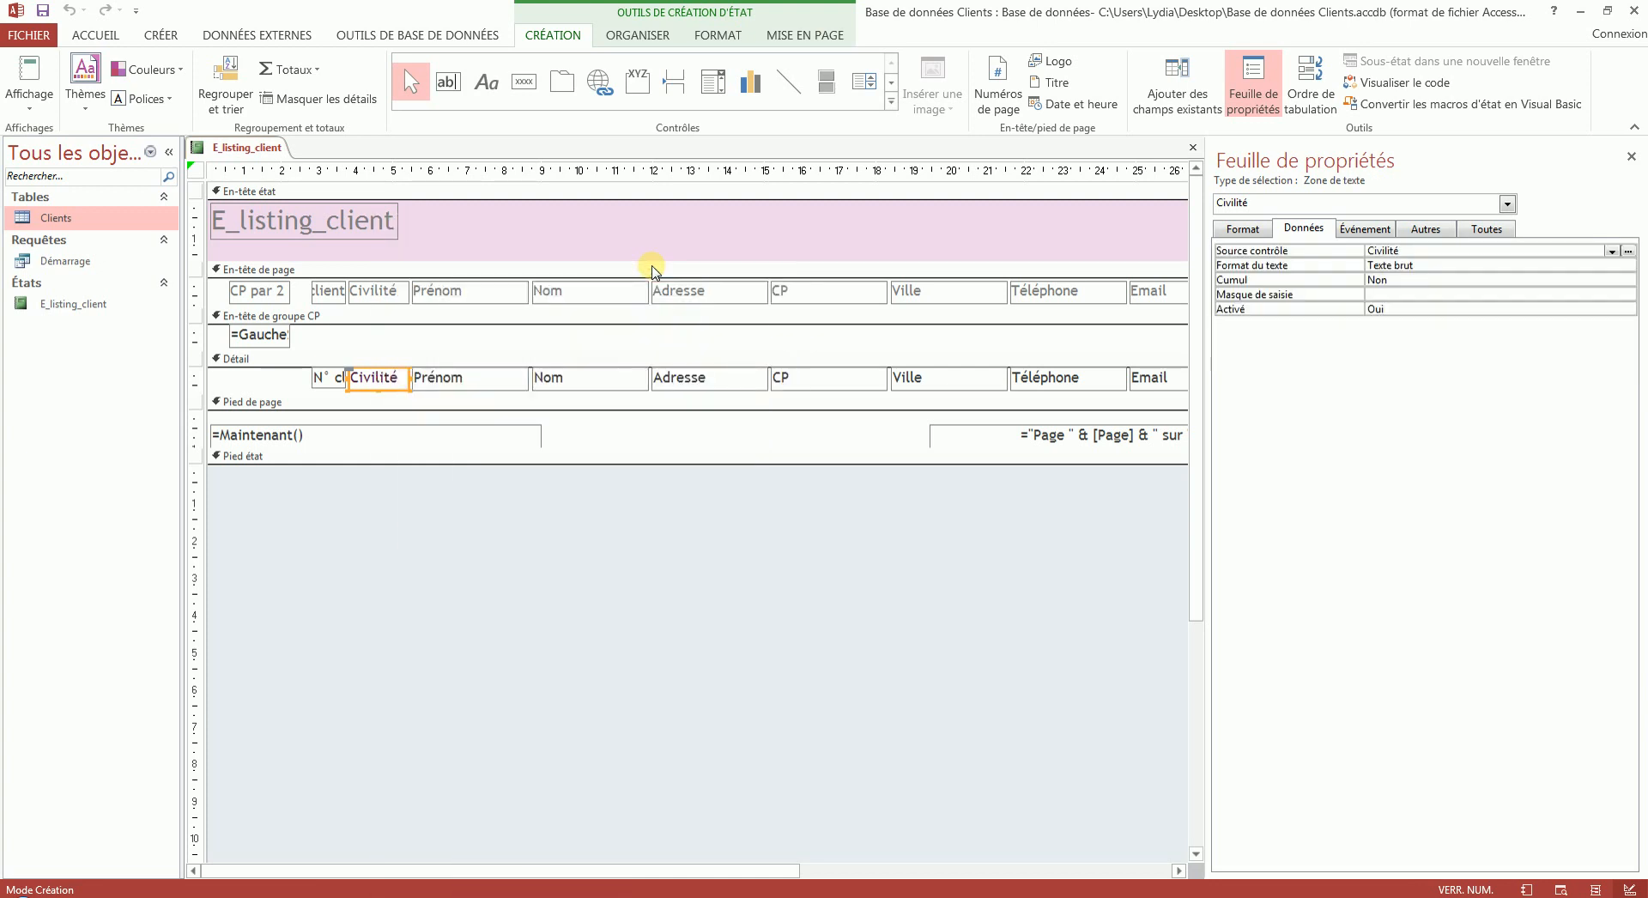
- Set the border style of the Civilité text box to Transparent
{"action": "left_click", "coordinate": [1241, 229]}
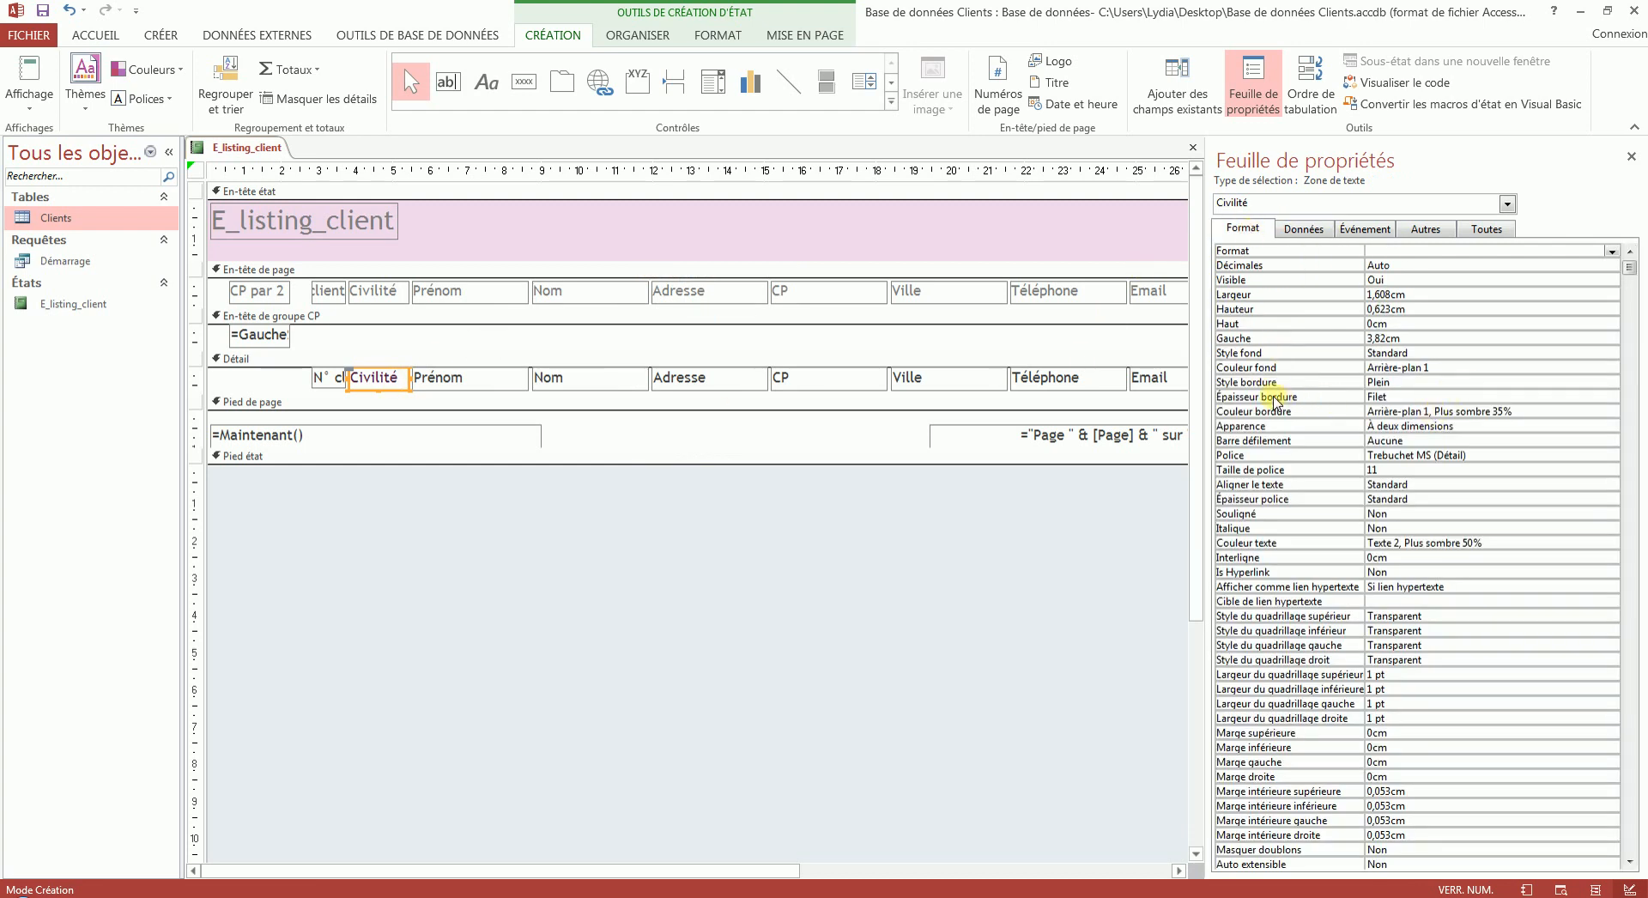
{"action": "left_click", "coordinate": [1400, 380]}
{"action": "left_click", "coordinate": [1613, 385]}
{"action": "left_click", "coordinate": [1396, 396]}
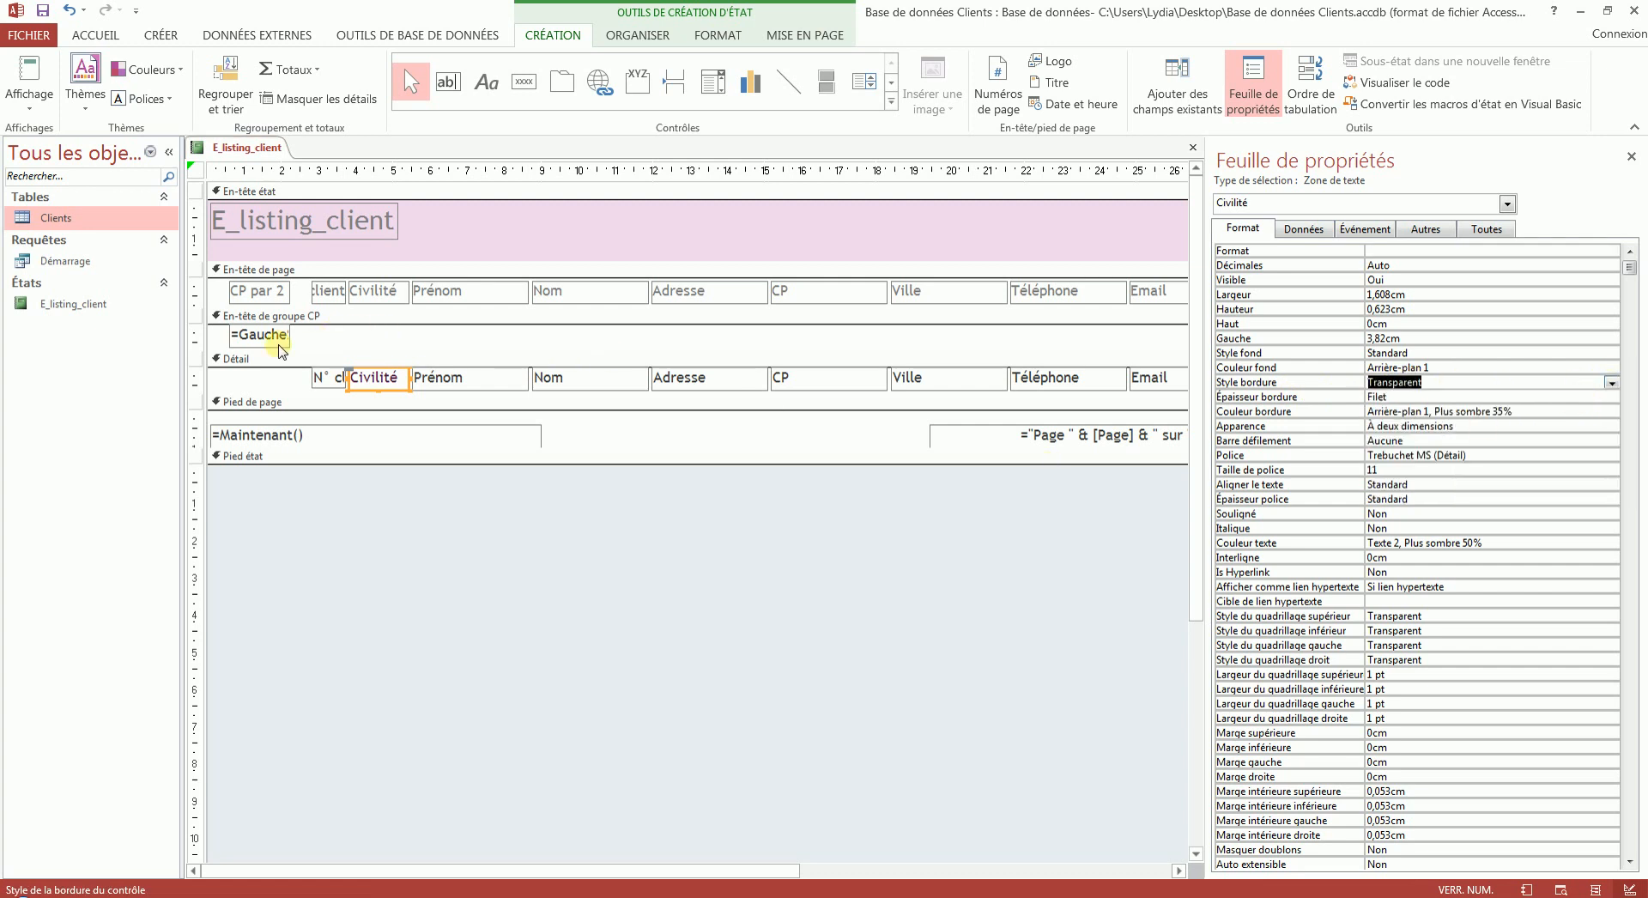
- Set the Haut position of all column labels in the page header to 0 cm
{"action": "left_click_drag", "start_coordinate": [221, 285], "coordinate": [942, 296]}
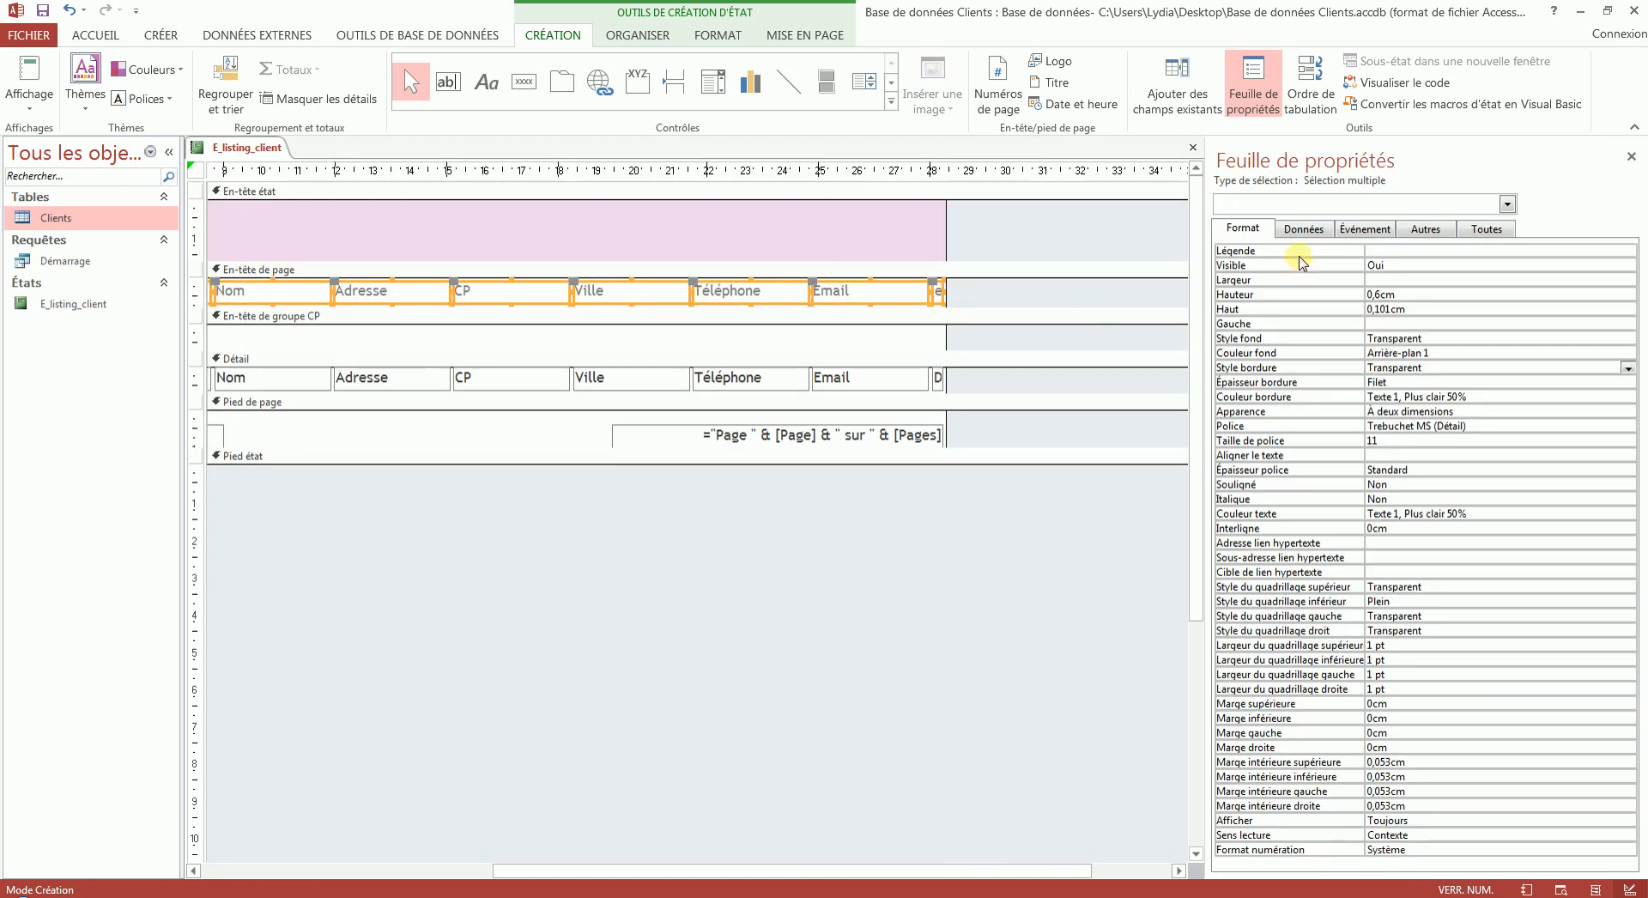
{"action": "double_click", "coordinate": [1412, 309]}
{"action": "type", "text": "0"}
{"action": "key", "text": "Return"}
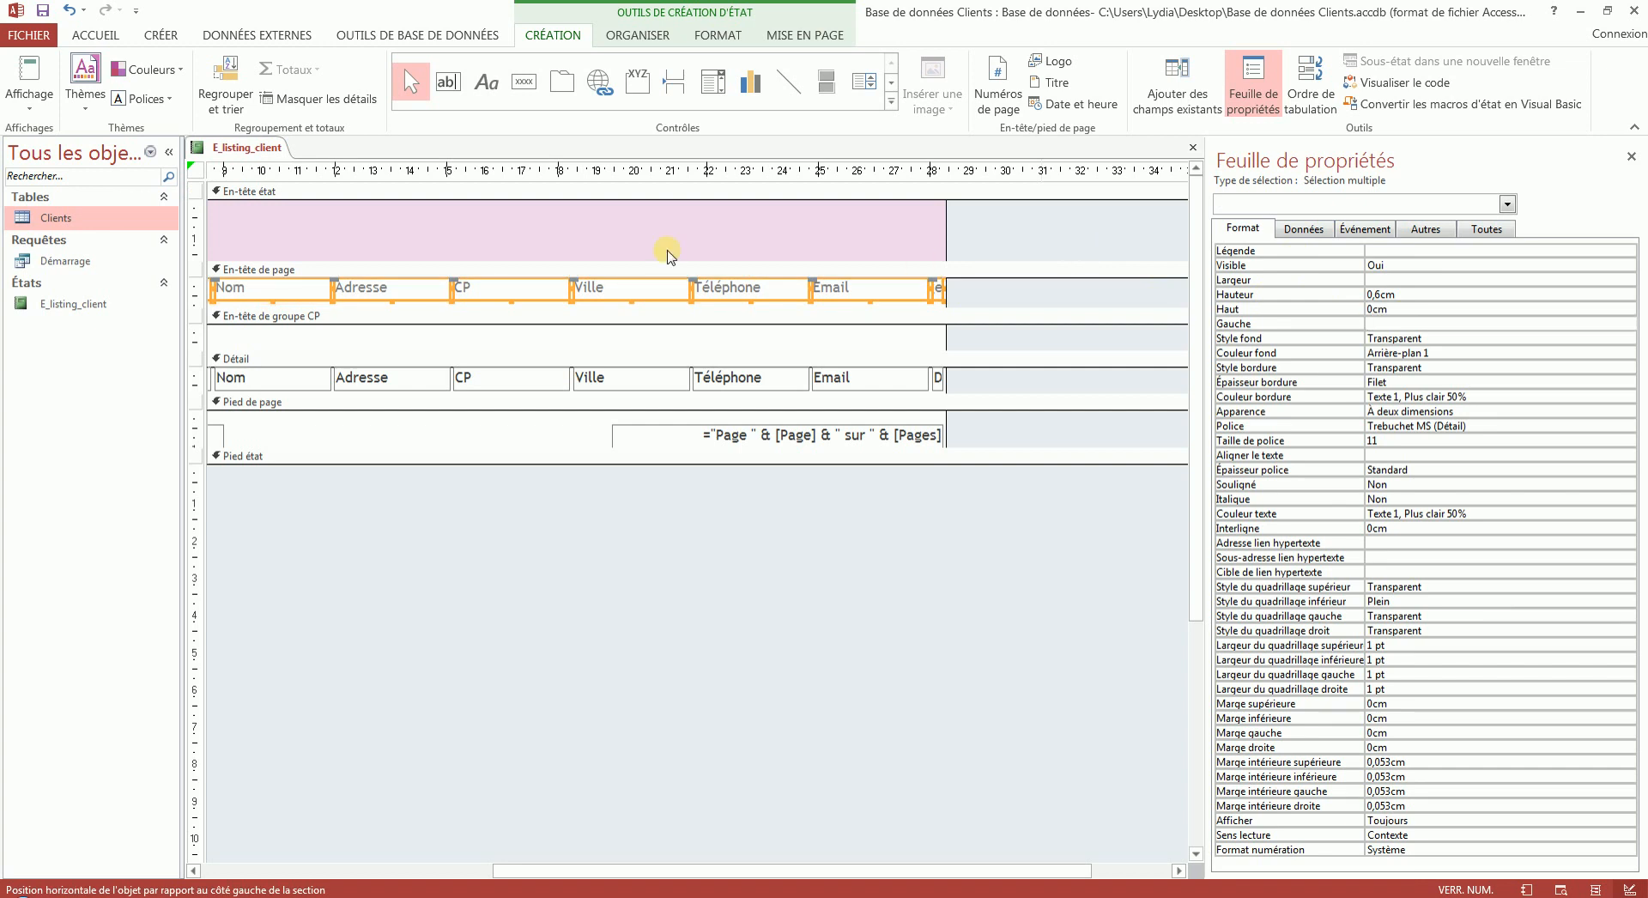
- Set the height of the page header section to 0,6 cm
{"action": "left_click", "coordinate": [669, 268]}
{"action": "double_click", "coordinate": [1412, 265]}
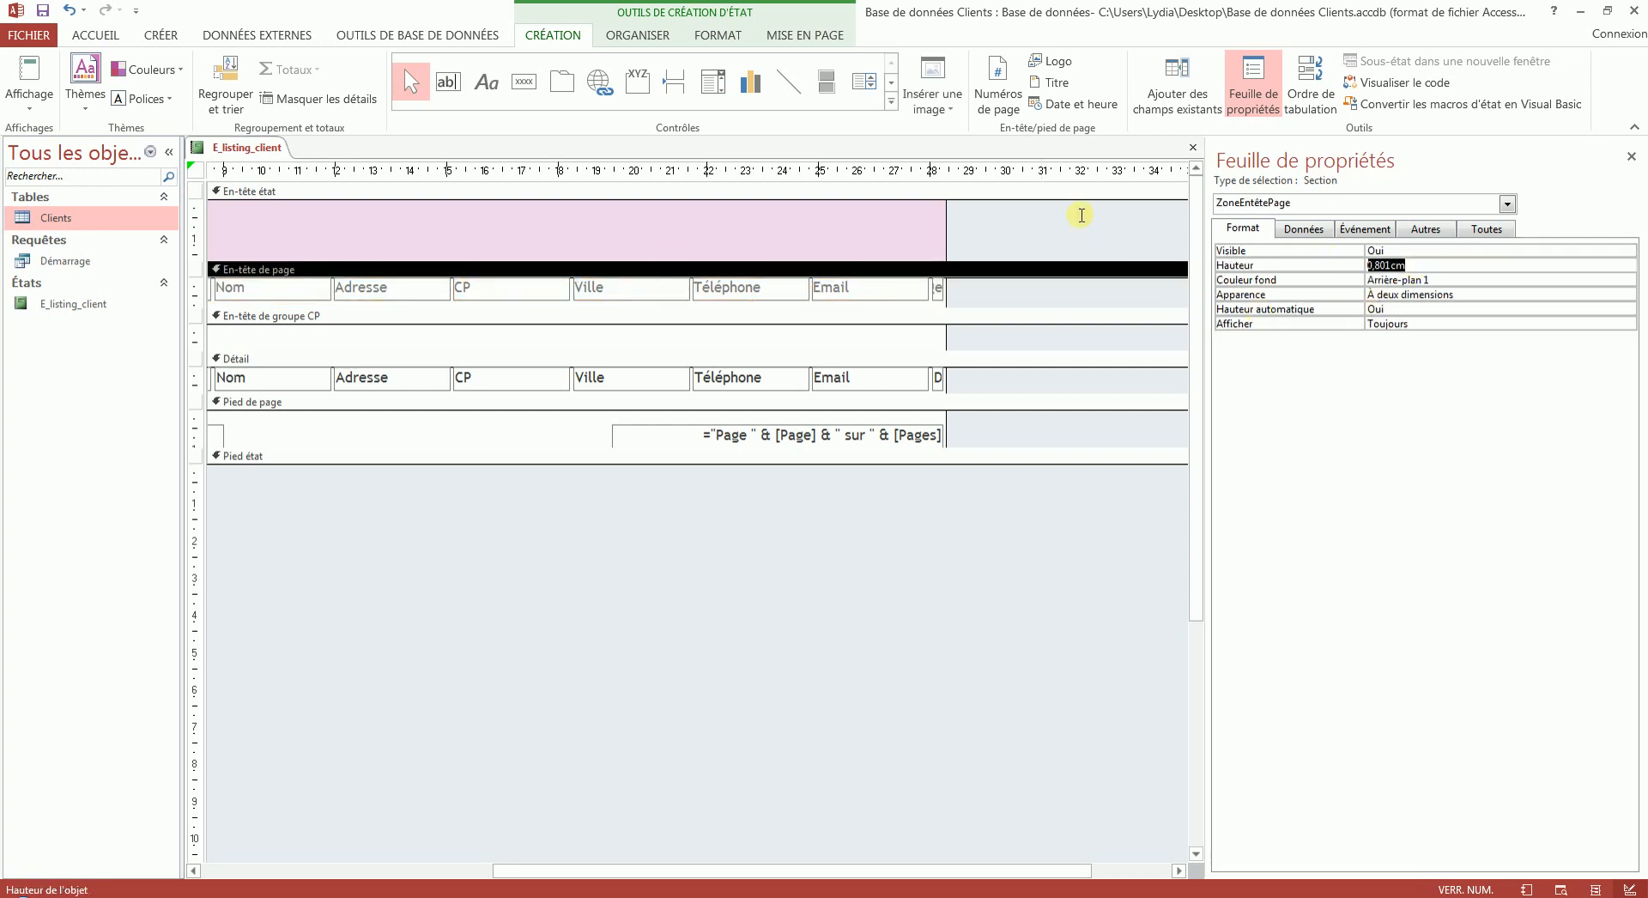
{"action": "type", "text": "0,6"}
{"action": "key", "text": "Return"}
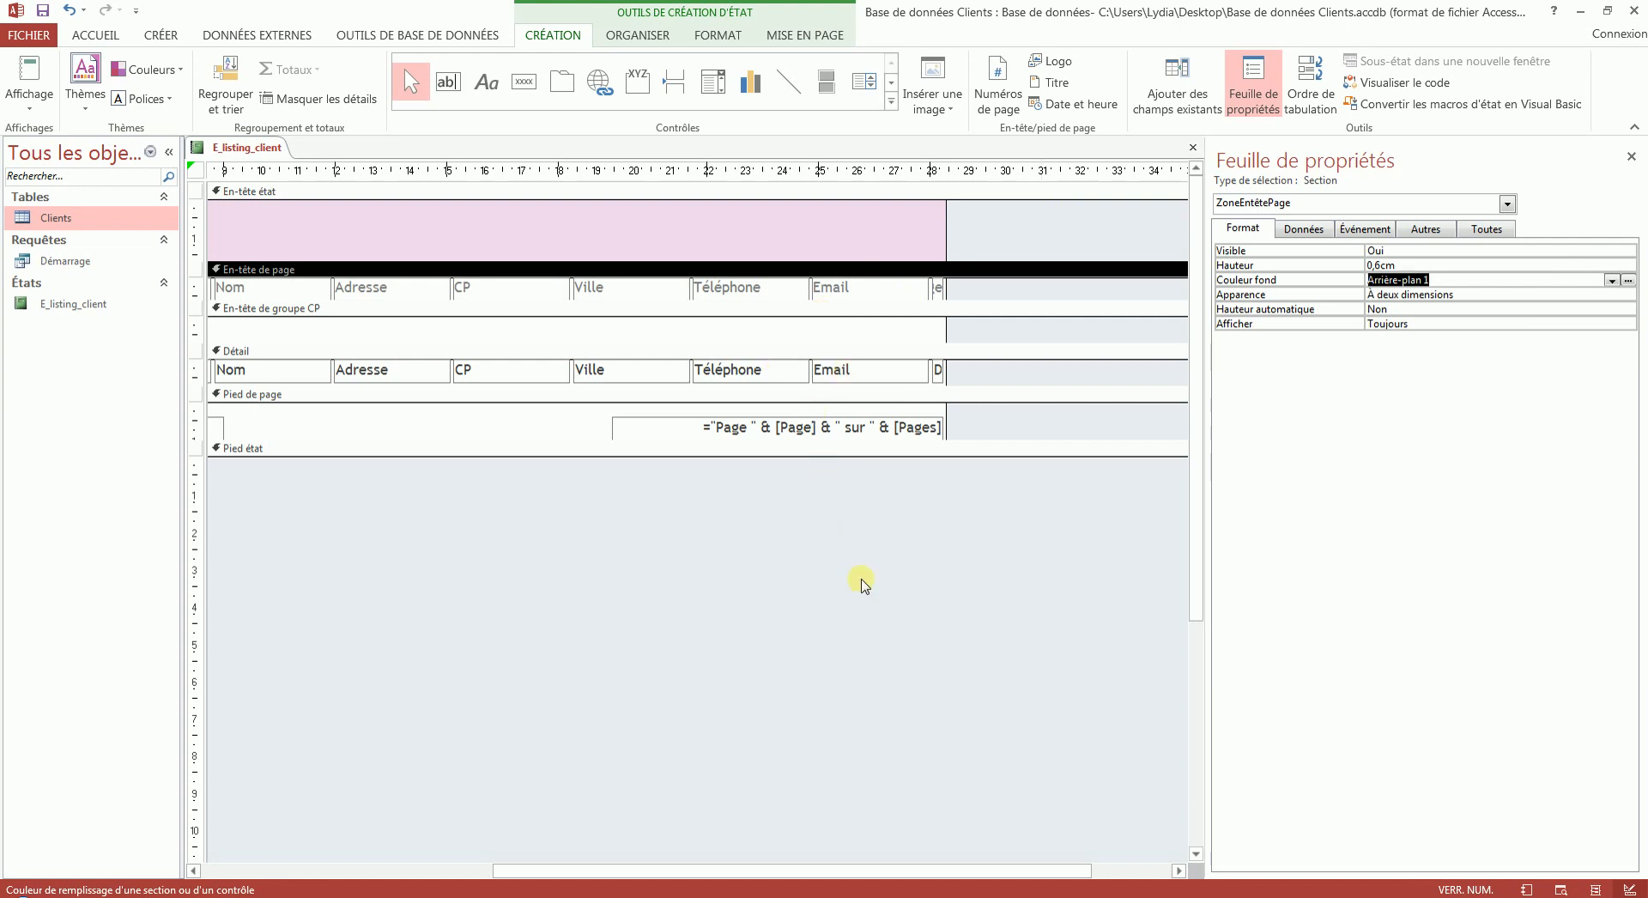
- Set the height of the Détail section to 0,623 cm
{"action": "left_click_drag", "start_coordinate": [809, 868], "coordinate": [537, 869]}
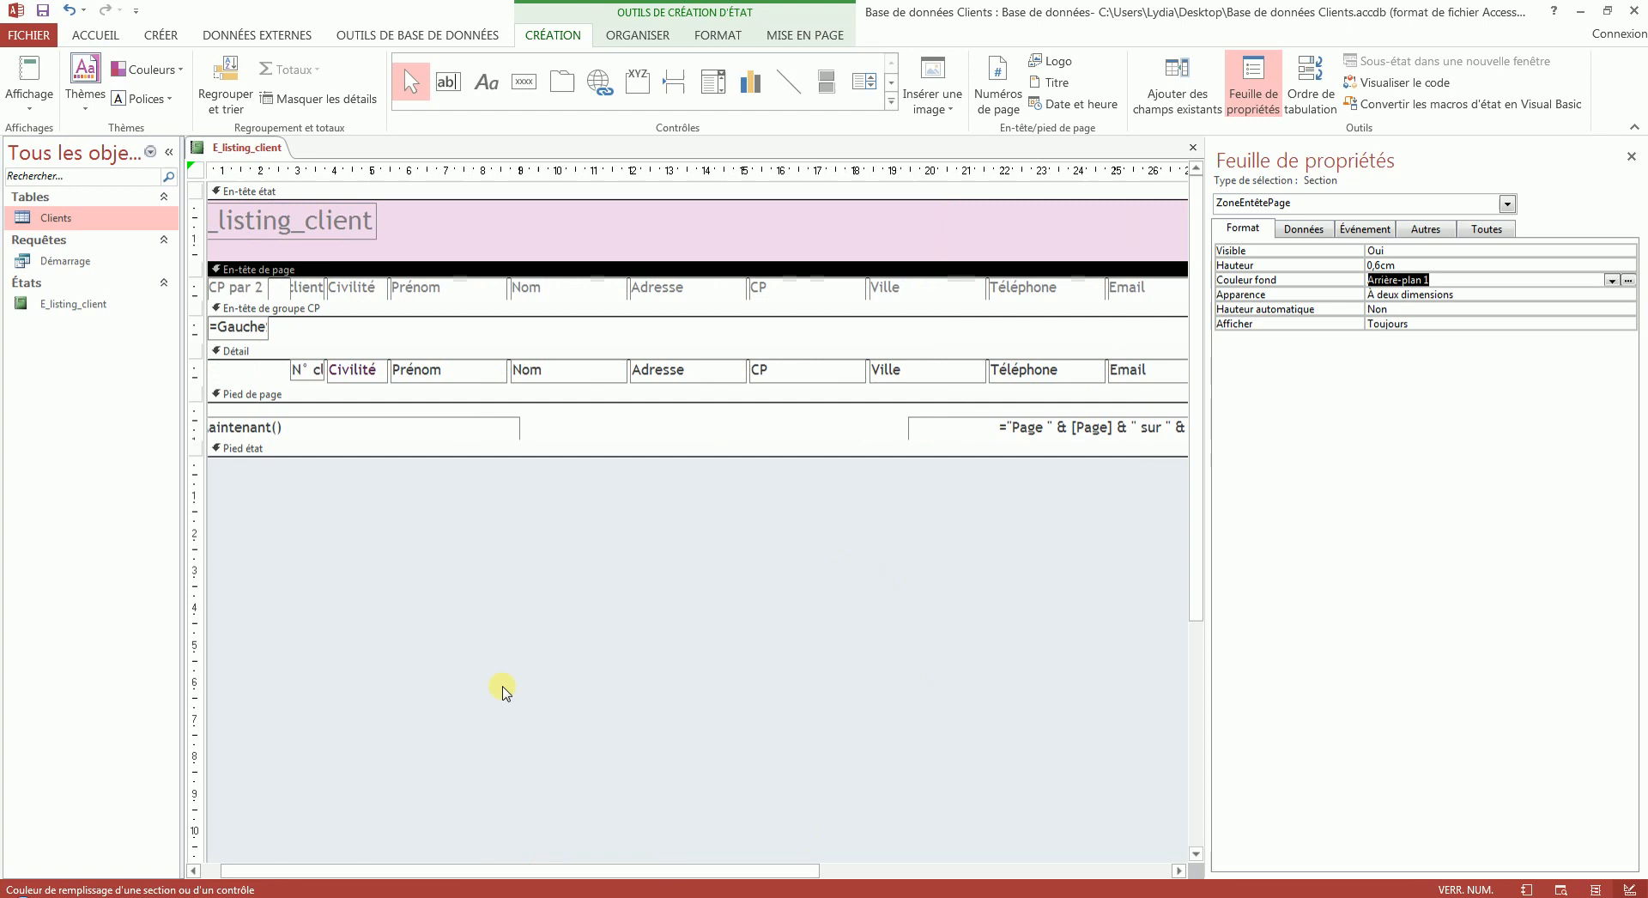
{"action": "left_click", "coordinate": [316, 360]}
{"action": "left_click", "coordinate": [317, 357]}
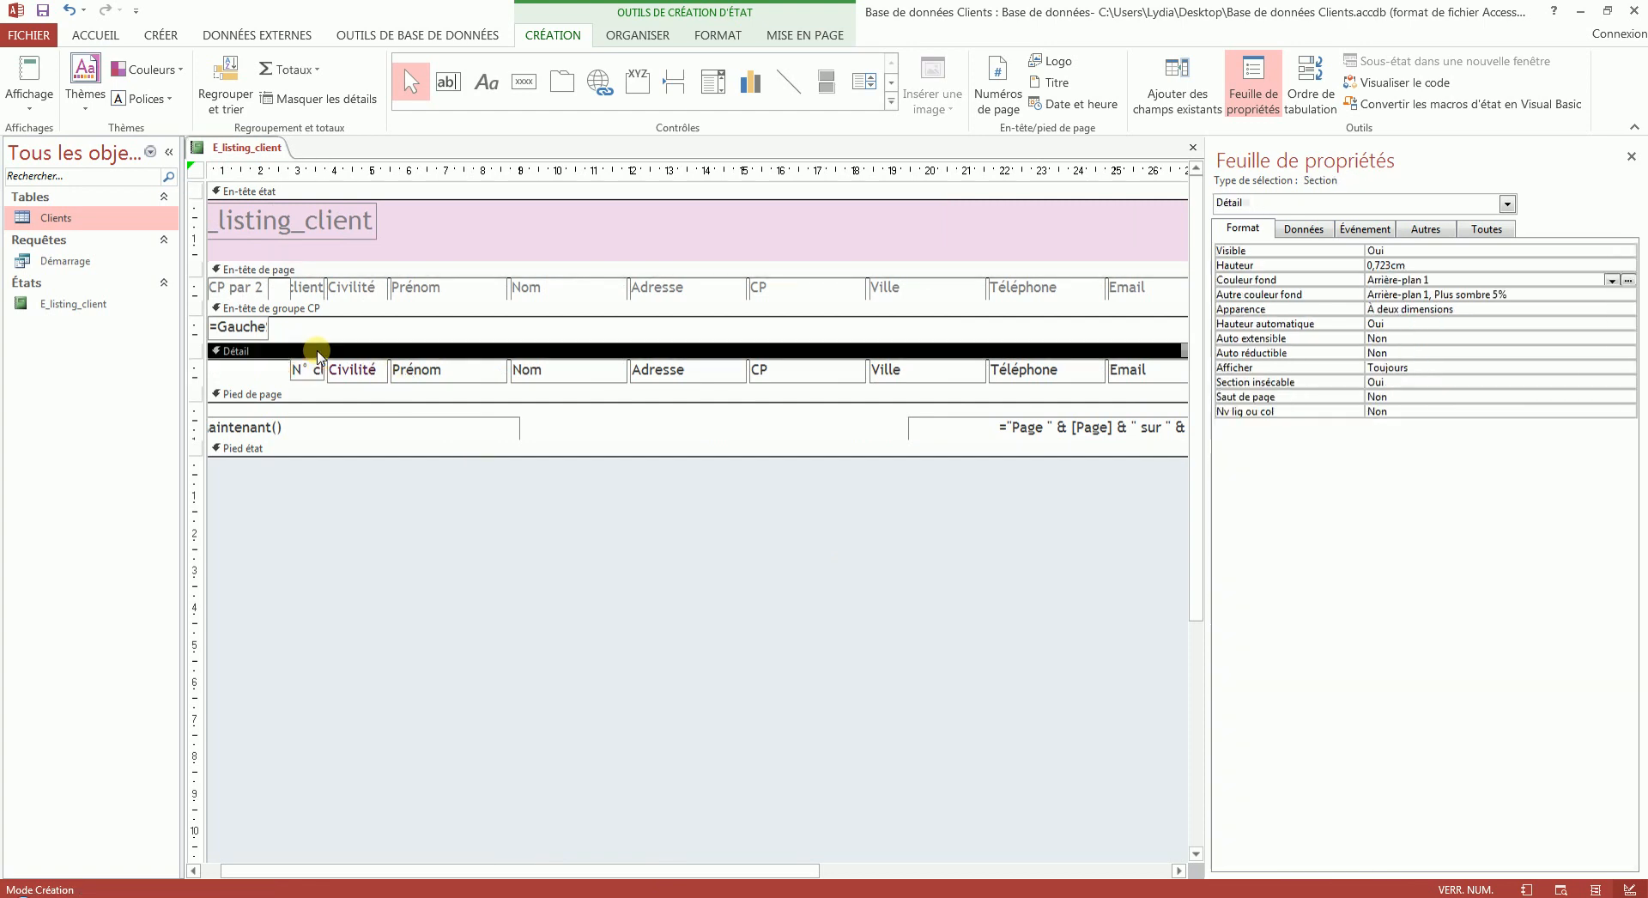
{"action": "double_click", "coordinate": [1409, 264]}
{"action": "type", "text": "0,623"}
{"action": "key", "text": "Return"}
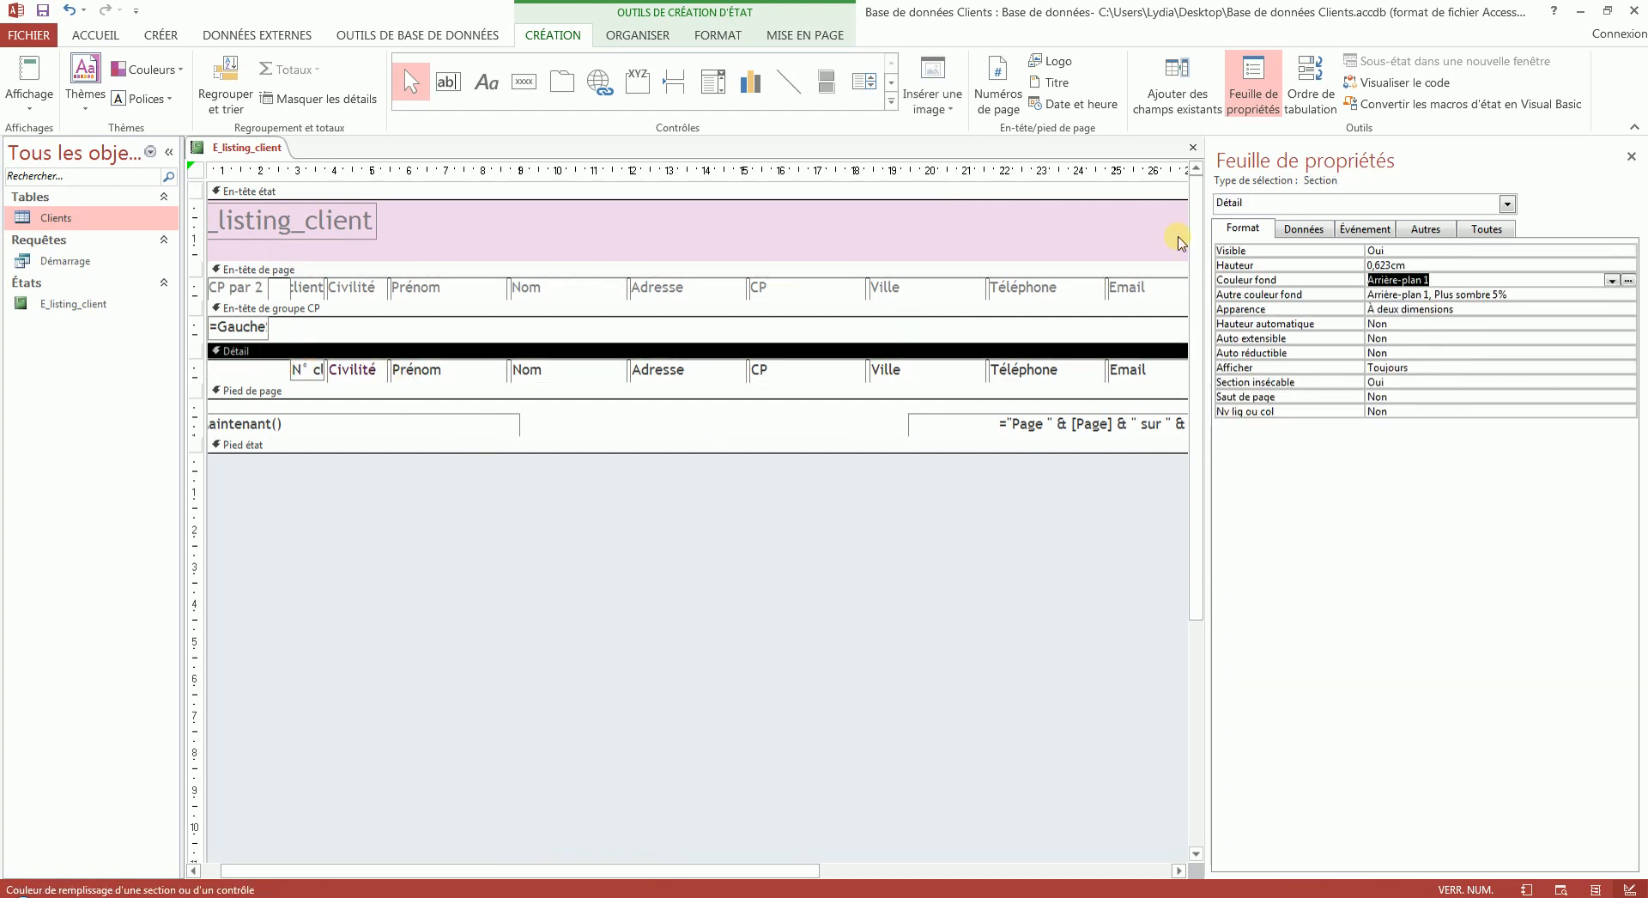
- Nudge the N° client text box in the Détail section leftwards to 2,309 cm and extend its page header label's left edge to the CP label
{"action": "left_click", "coordinate": [296, 369]}
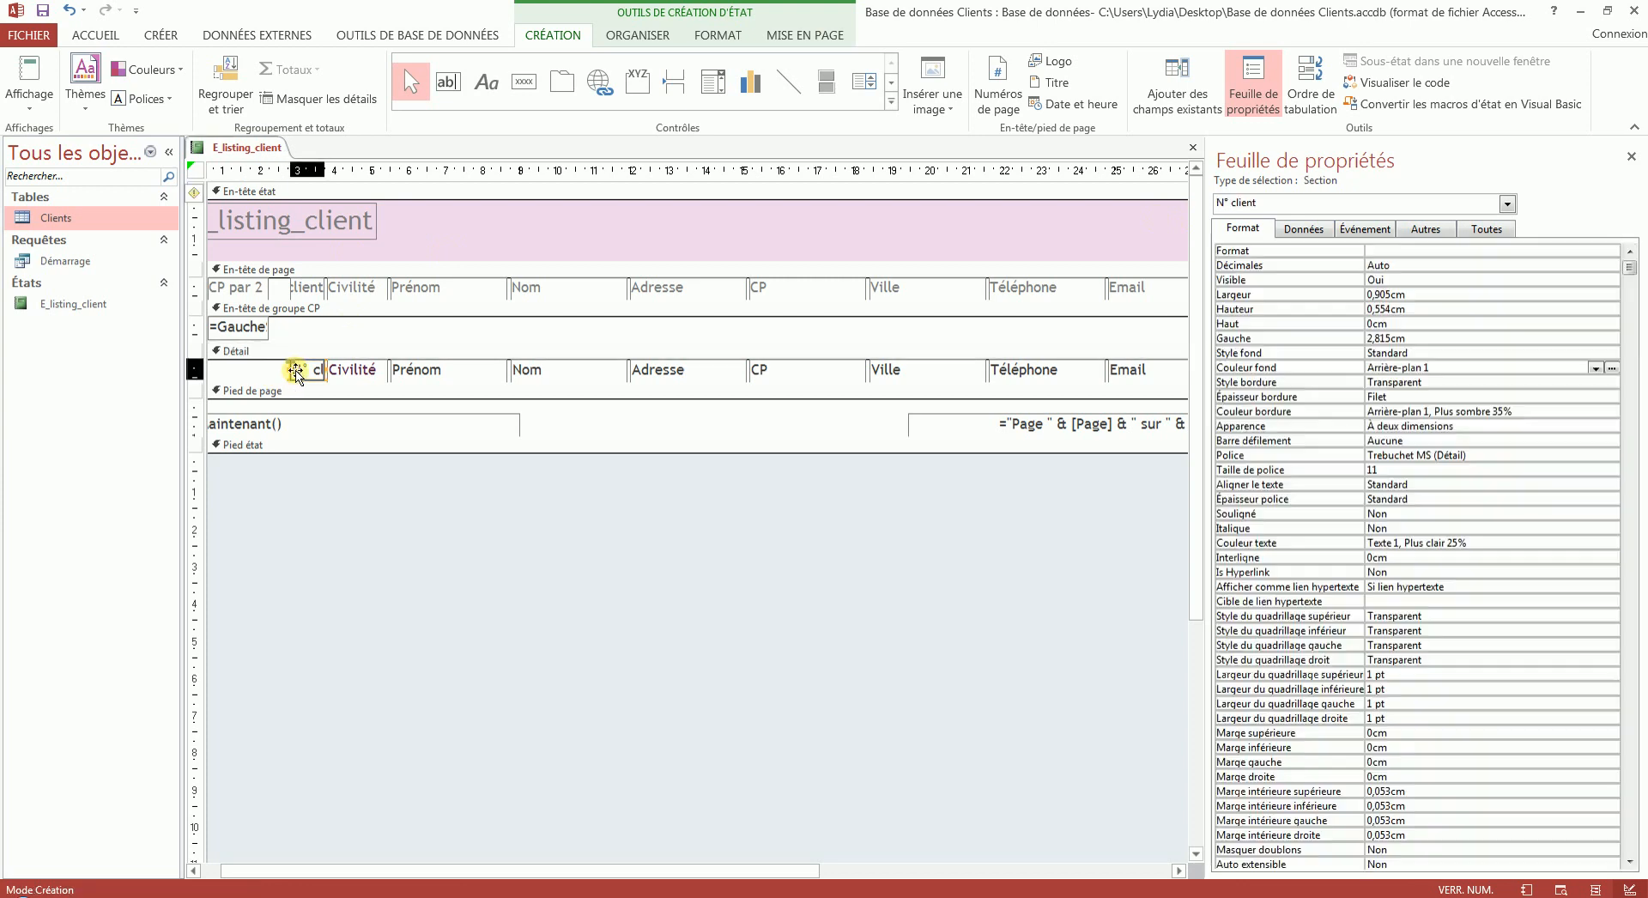
{"action": "key", "text": "Left"}
{"action": "key", "text": "Left"}
{"action": "key", "text": "Left"}
{"action": "key", "text": "Left"}
{"action": "key", "text": "Left"}
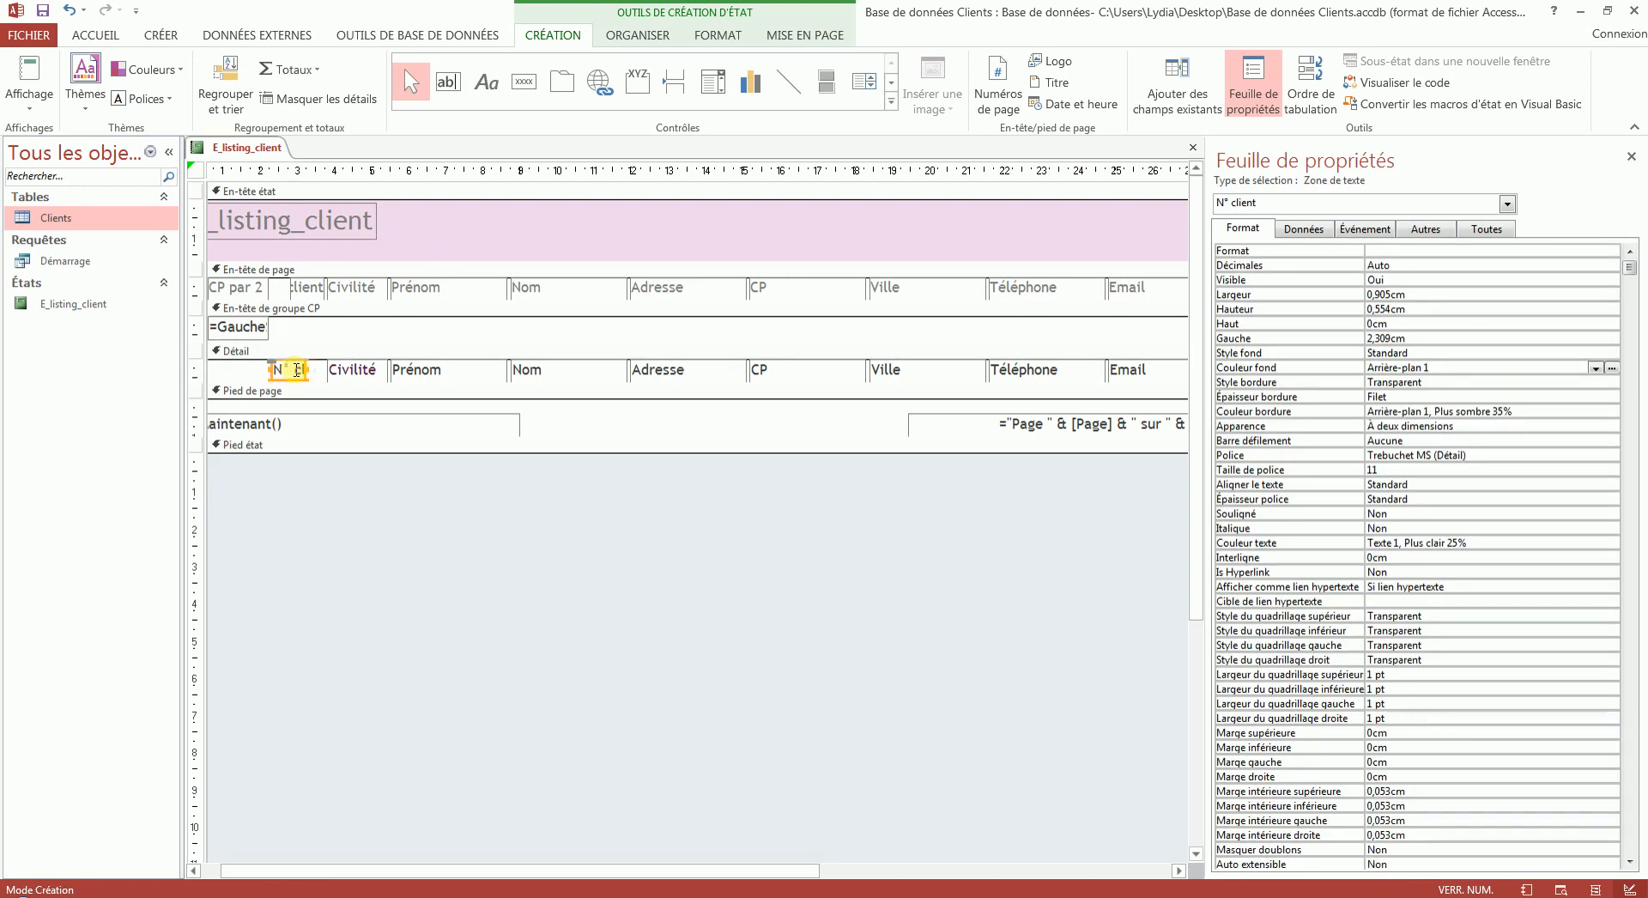
{"action": "left_click", "coordinate": [292, 288]}
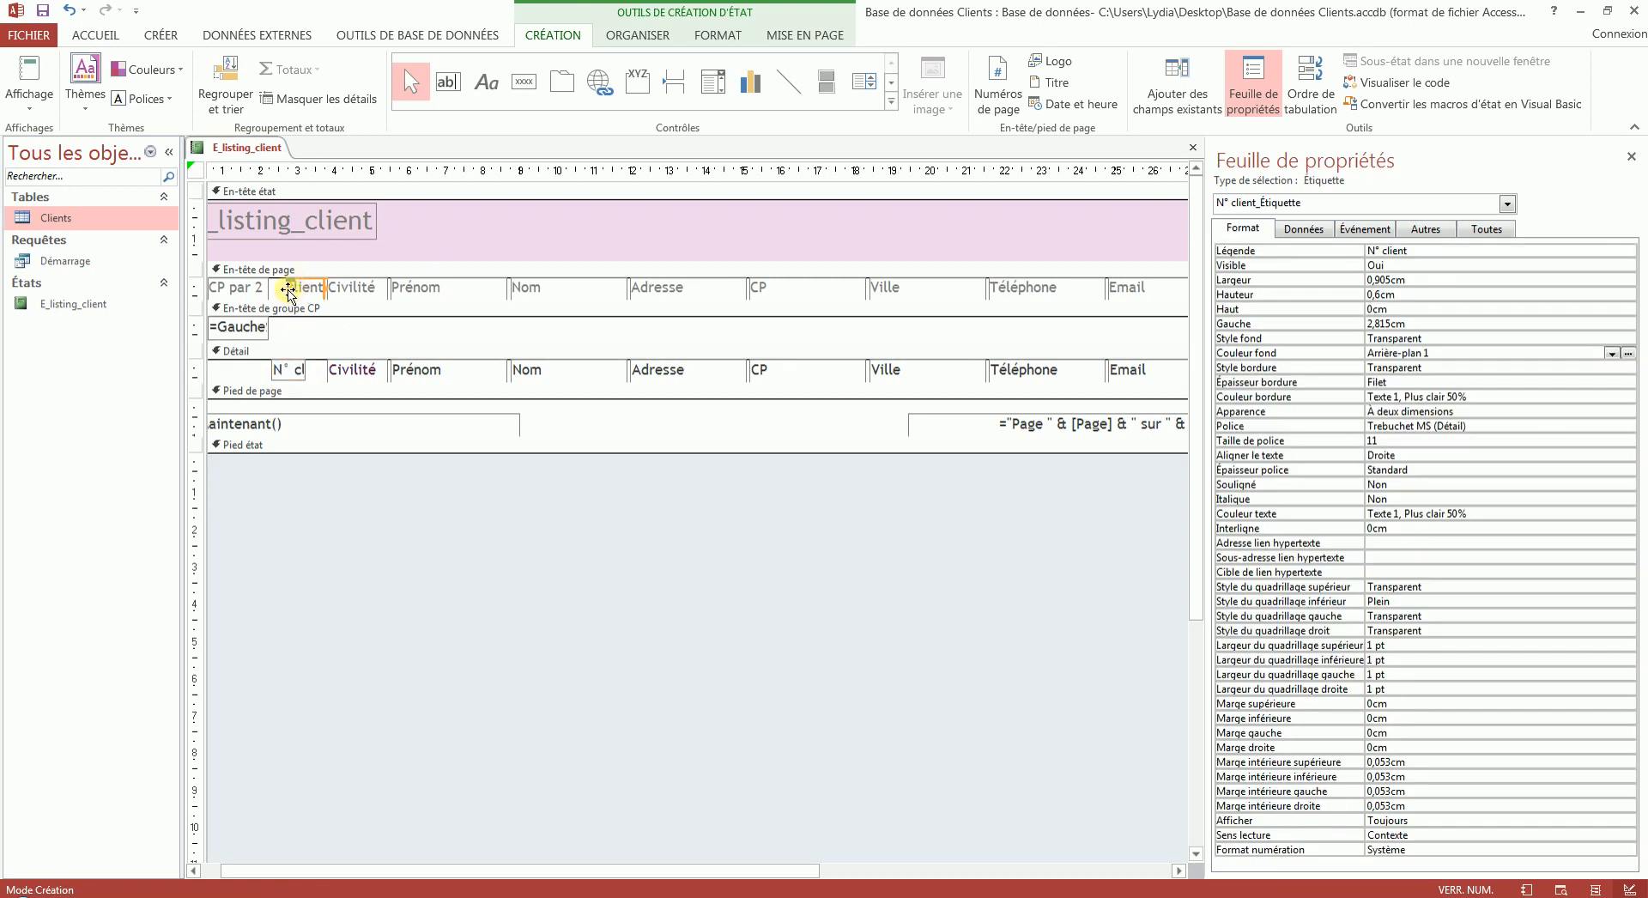
{"action": "left_click_drag", "start_coordinate": [288, 290], "coordinate": [268, 290]}
- Change the caption of the "CP par 2 lettres initiales" label to Dép and check the report in report view
{"action": "left_click", "coordinate": [238, 290]}
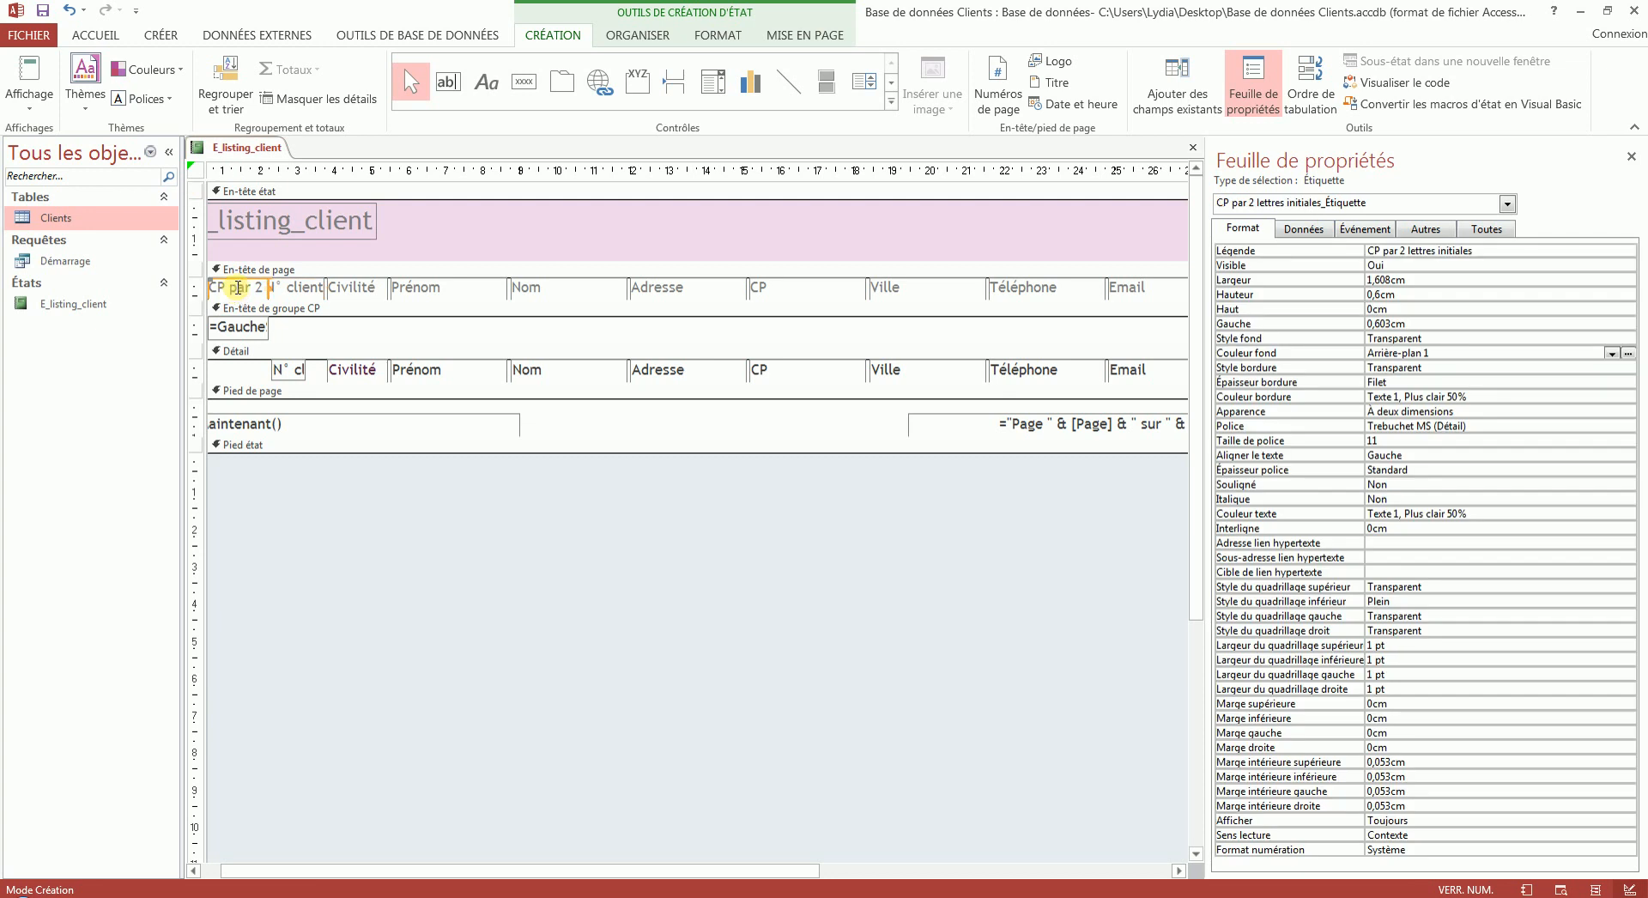
{"action": "triple_click", "coordinate": [1494, 250]}
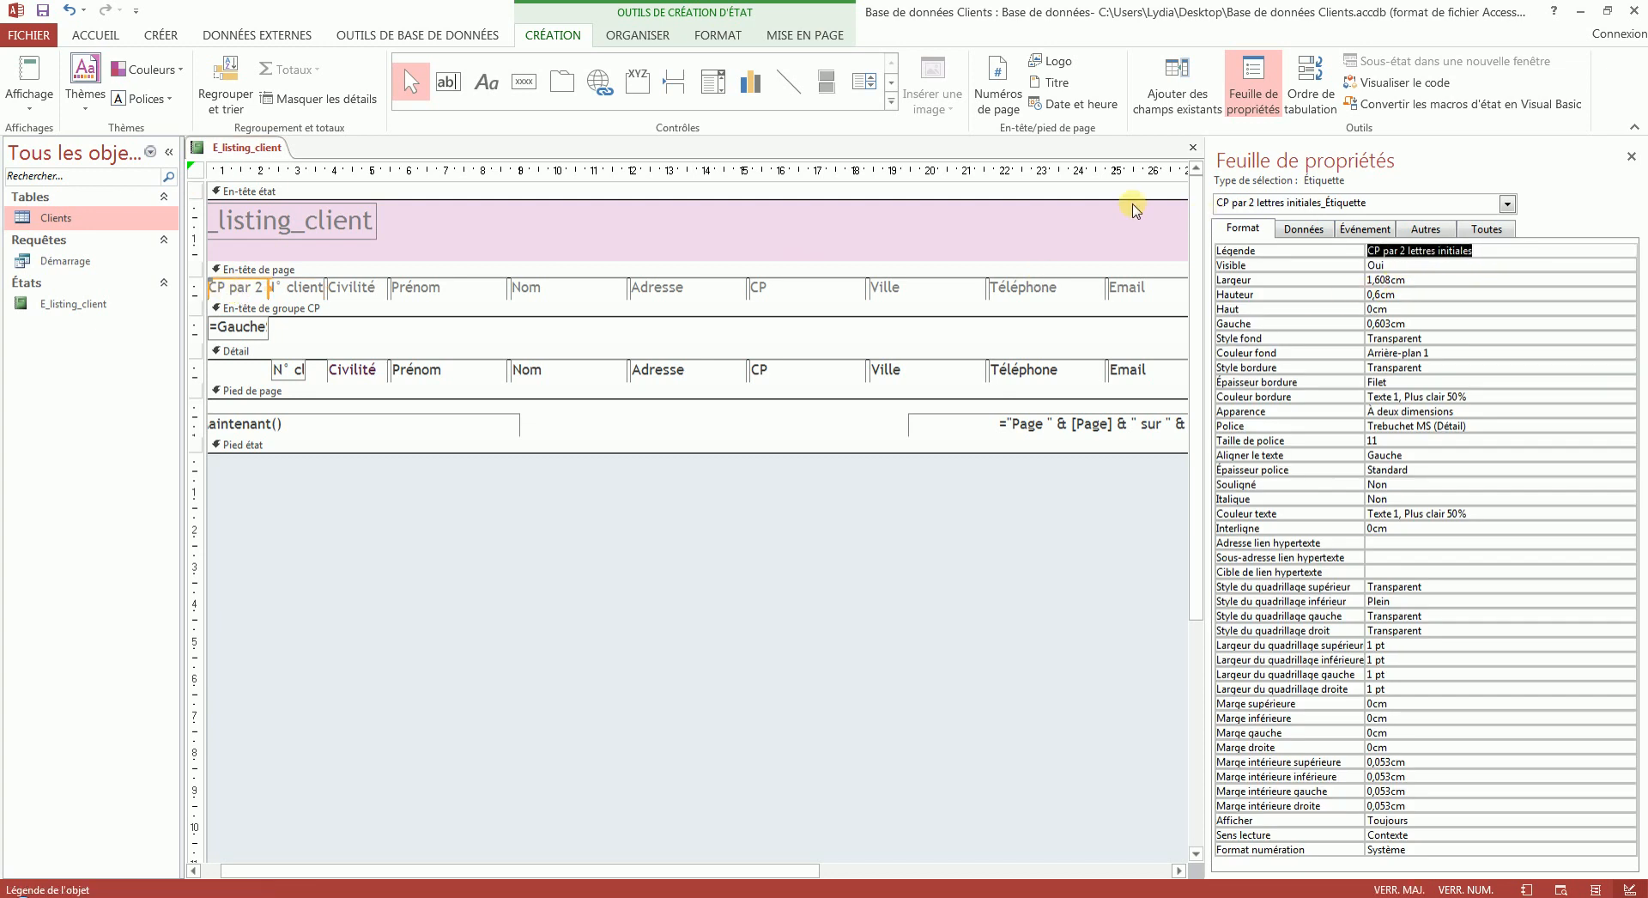
{"action": "type", "text": "Dép"}
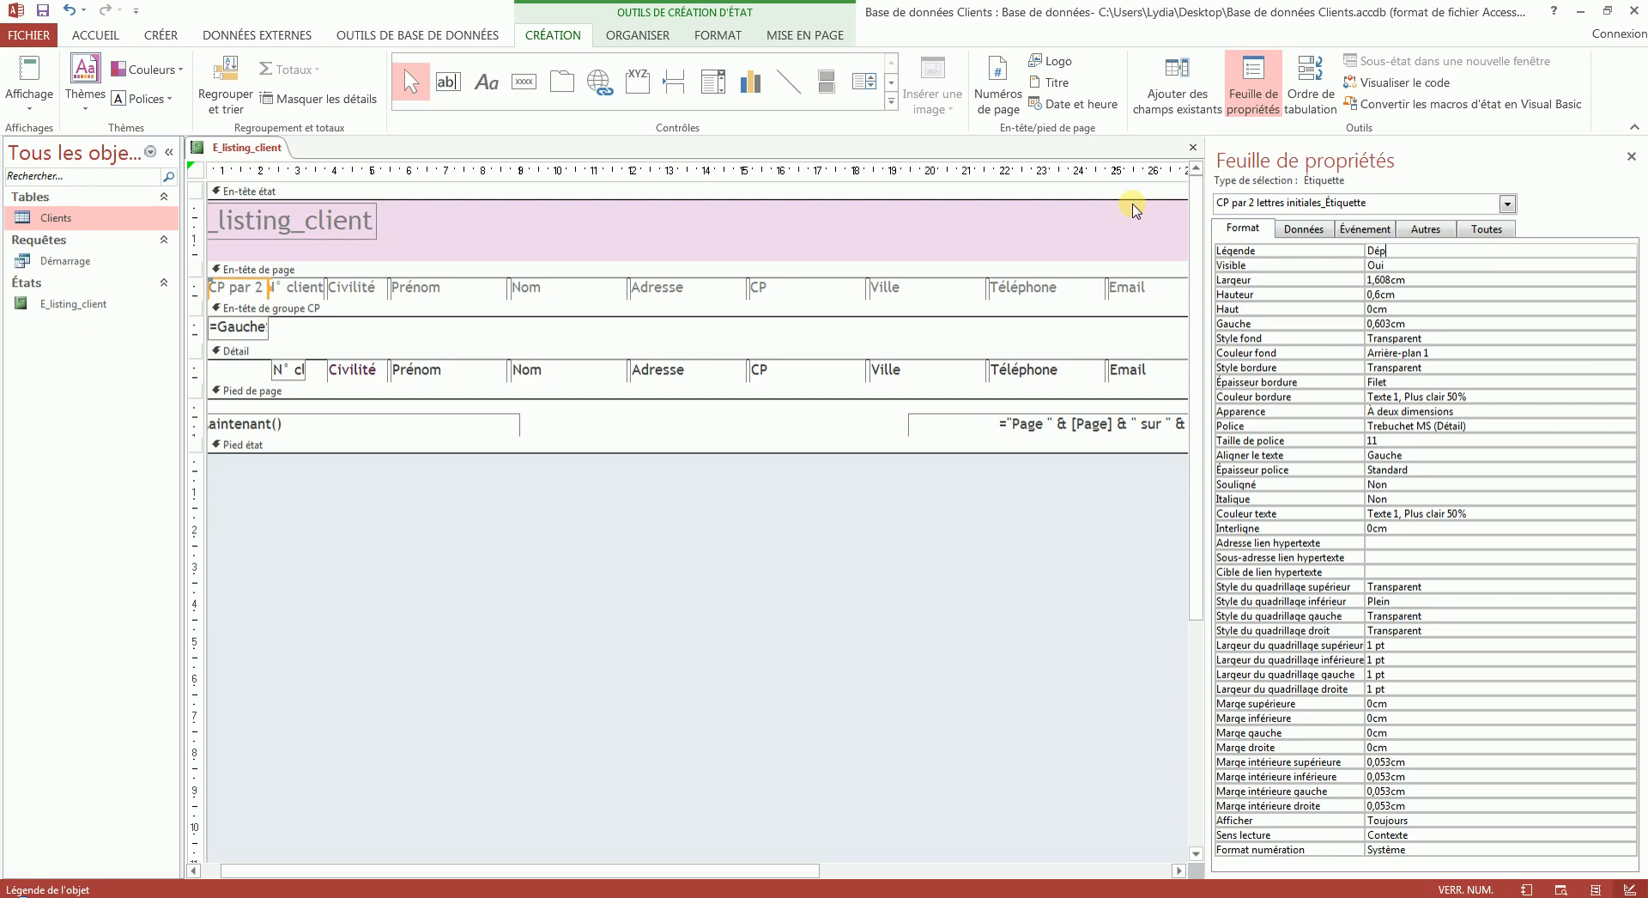
{"action": "left_click", "coordinate": [1439, 274]}
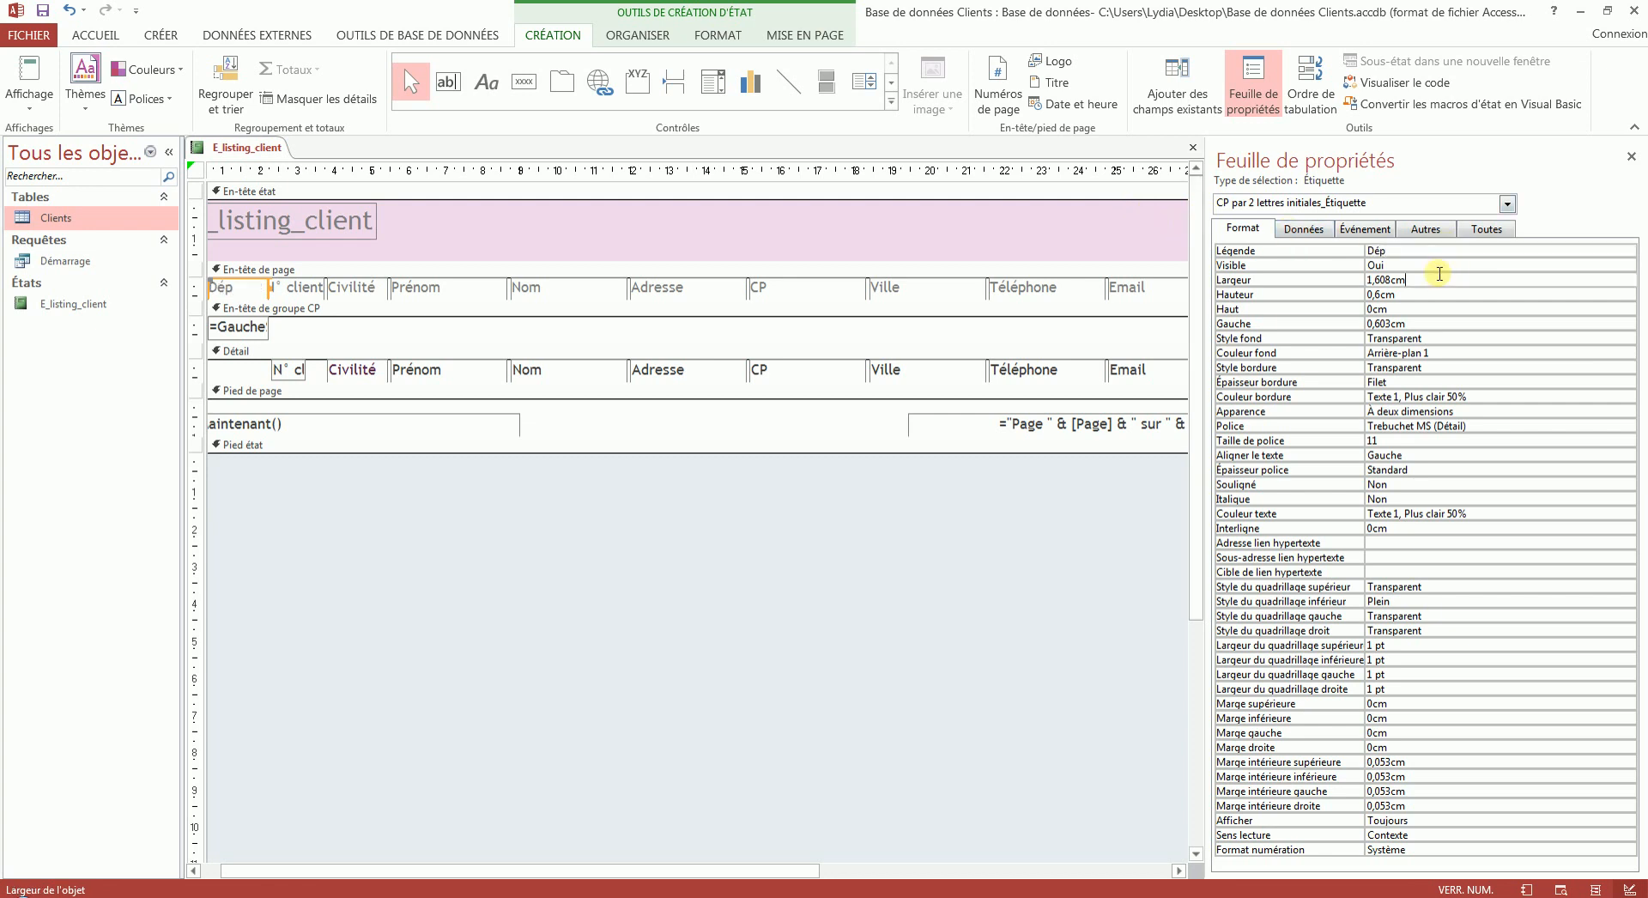
{"action": "left_click", "coordinate": [37, 76]}
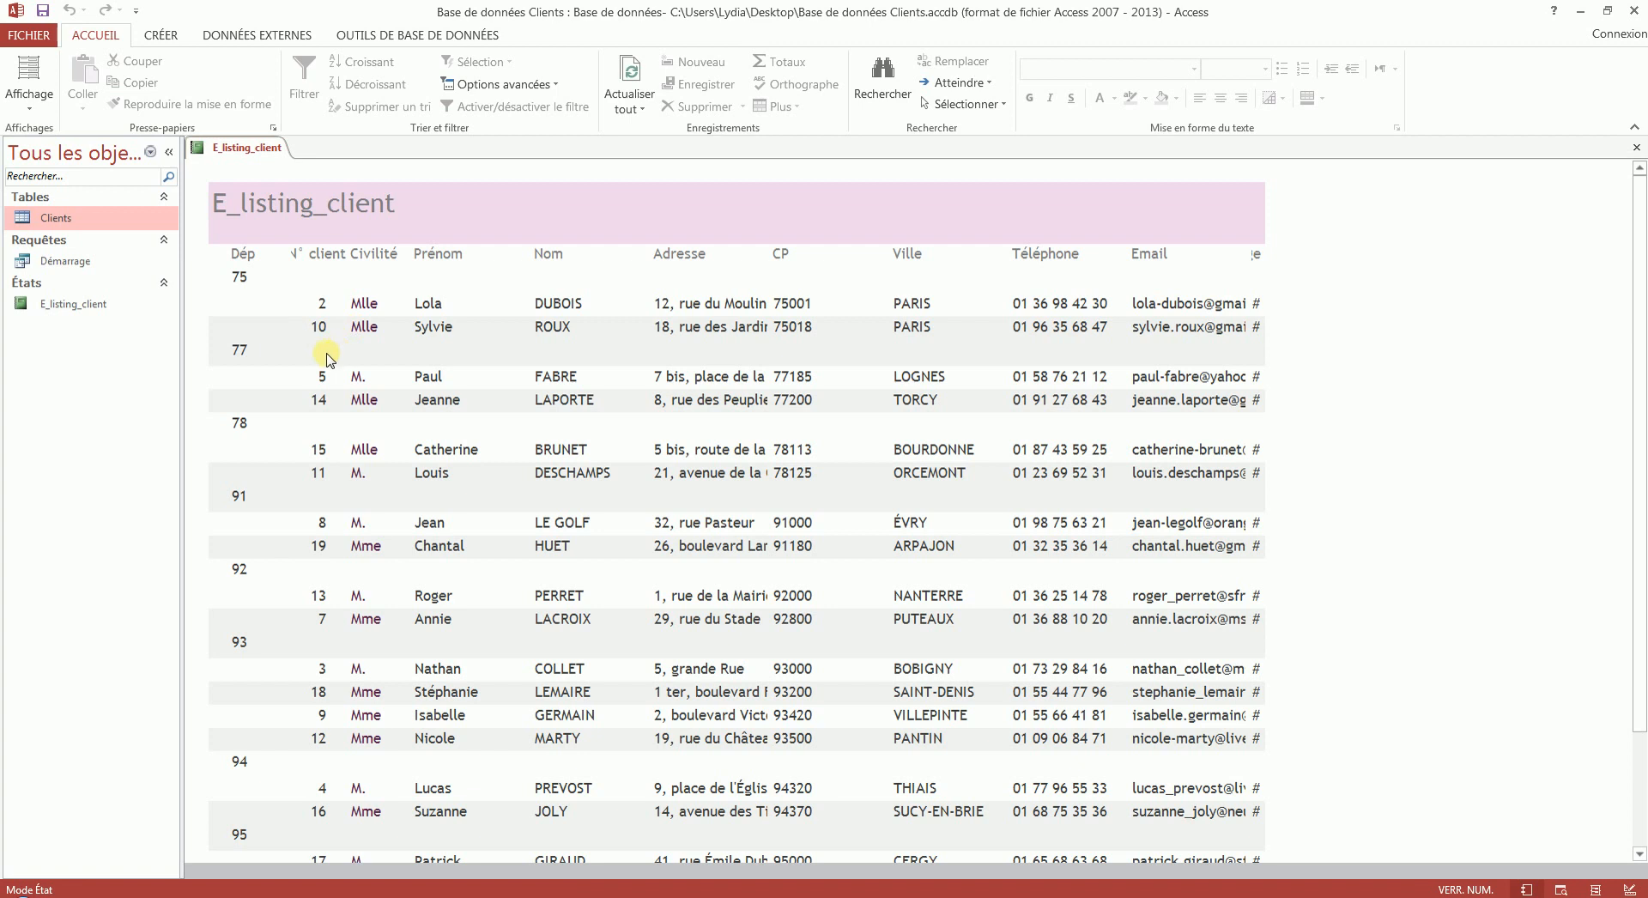
- Return to design mode and set the background colour of the CP group header section to #FFFFFF
{"action": "right_click", "coordinate": [242, 150]}
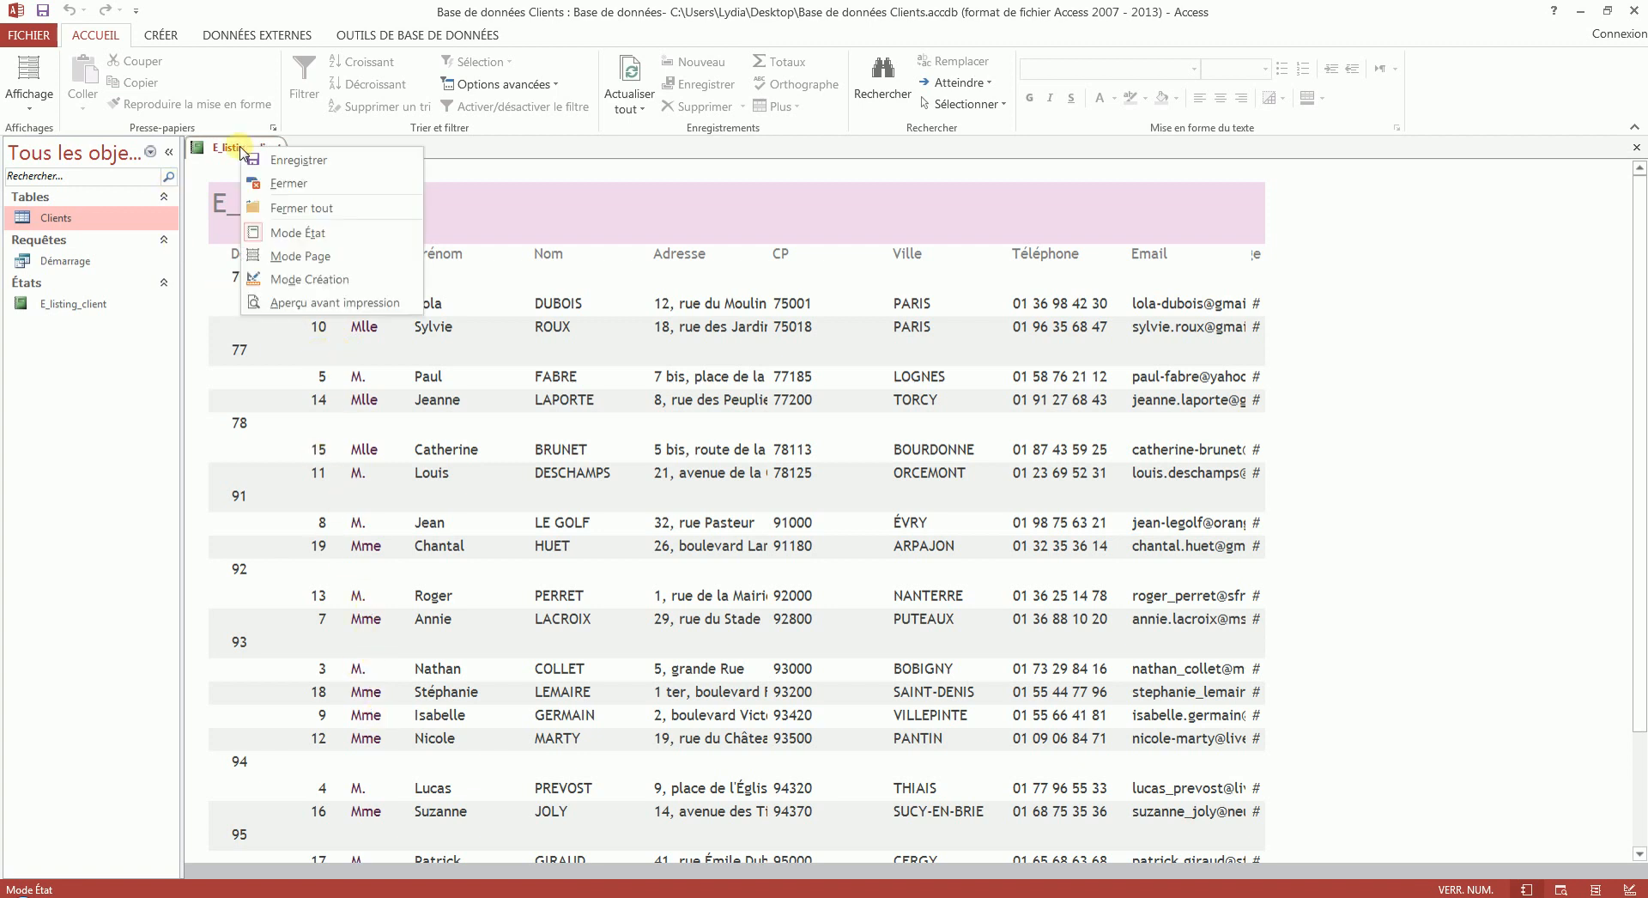
{"action": "left_click", "coordinate": [330, 279]}
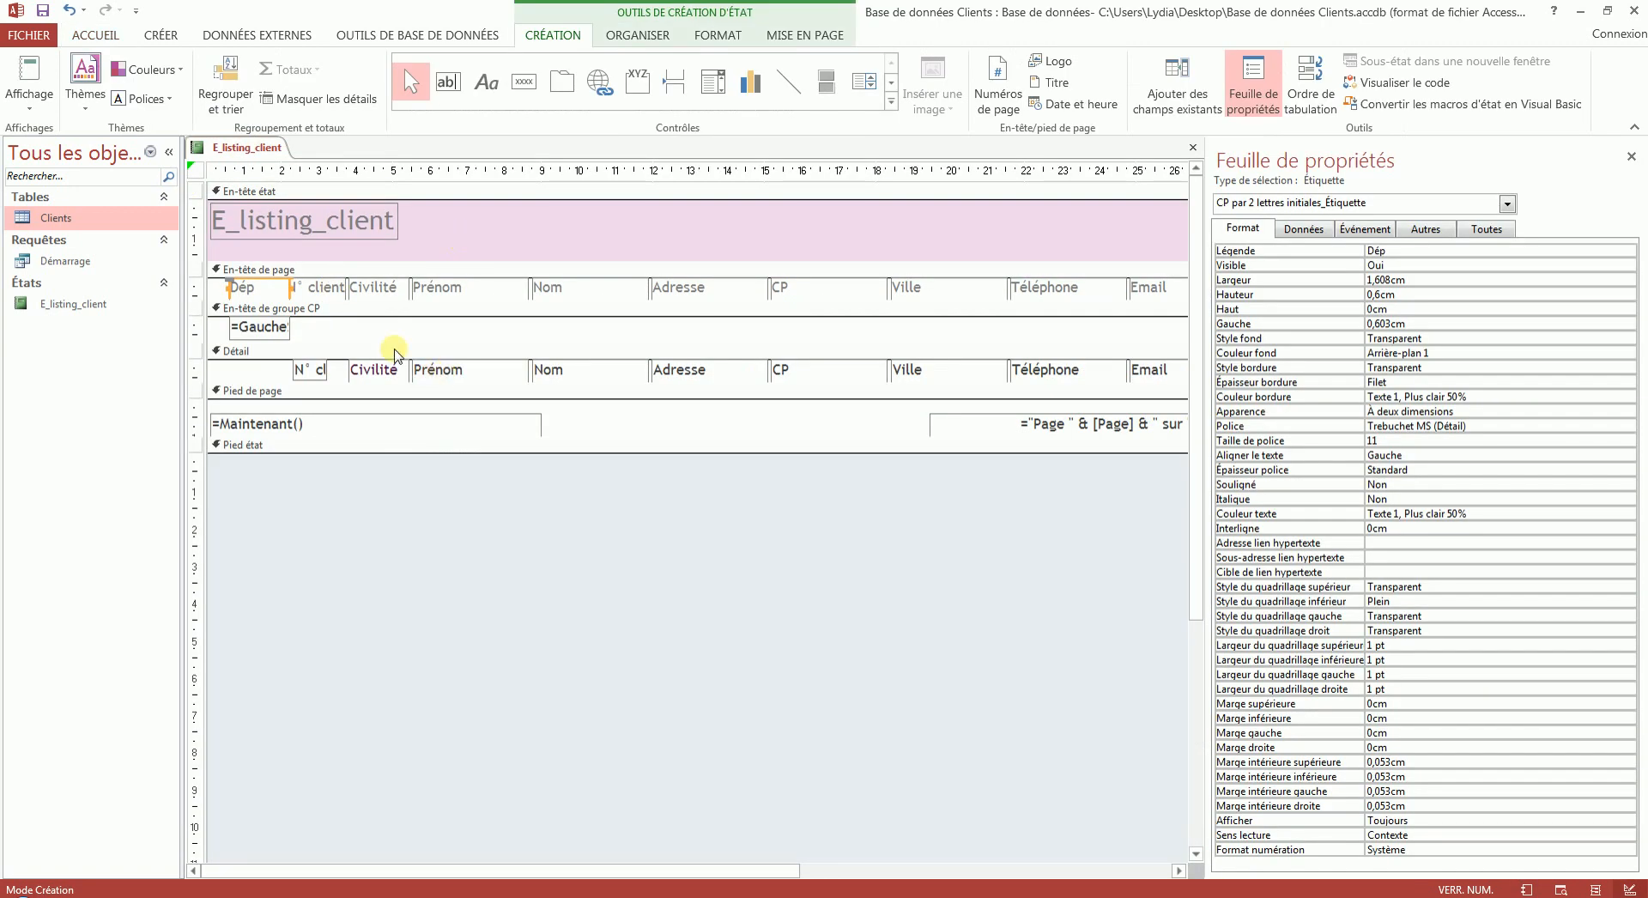
{"action": "left_click", "coordinate": [333, 309]}
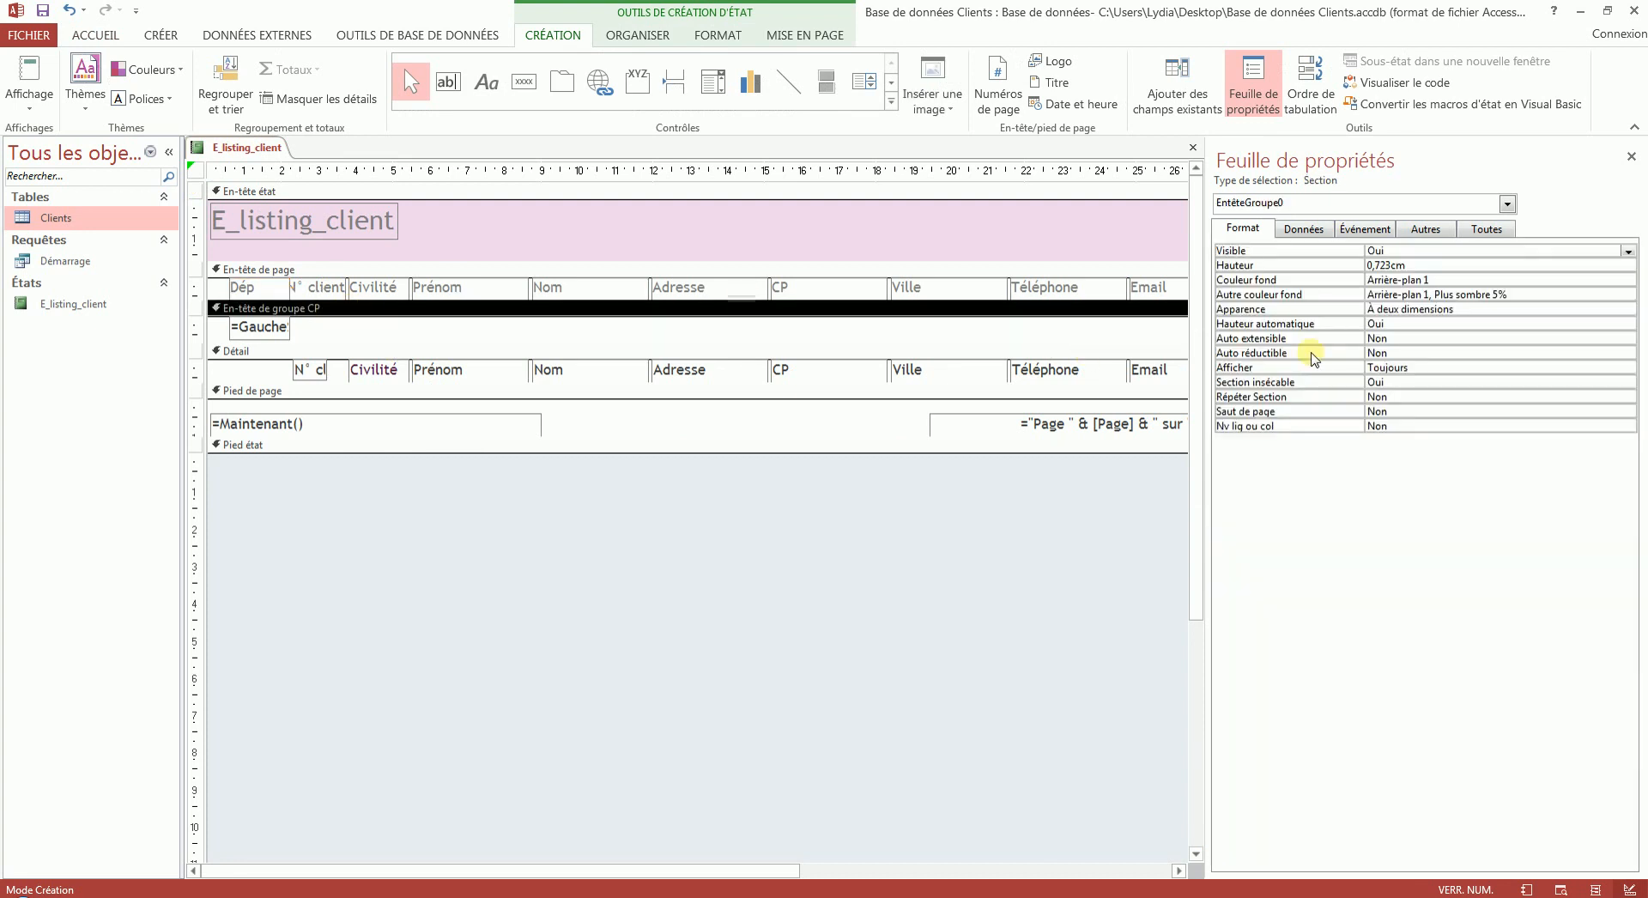
{"action": "left_click", "coordinate": [1447, 276]}
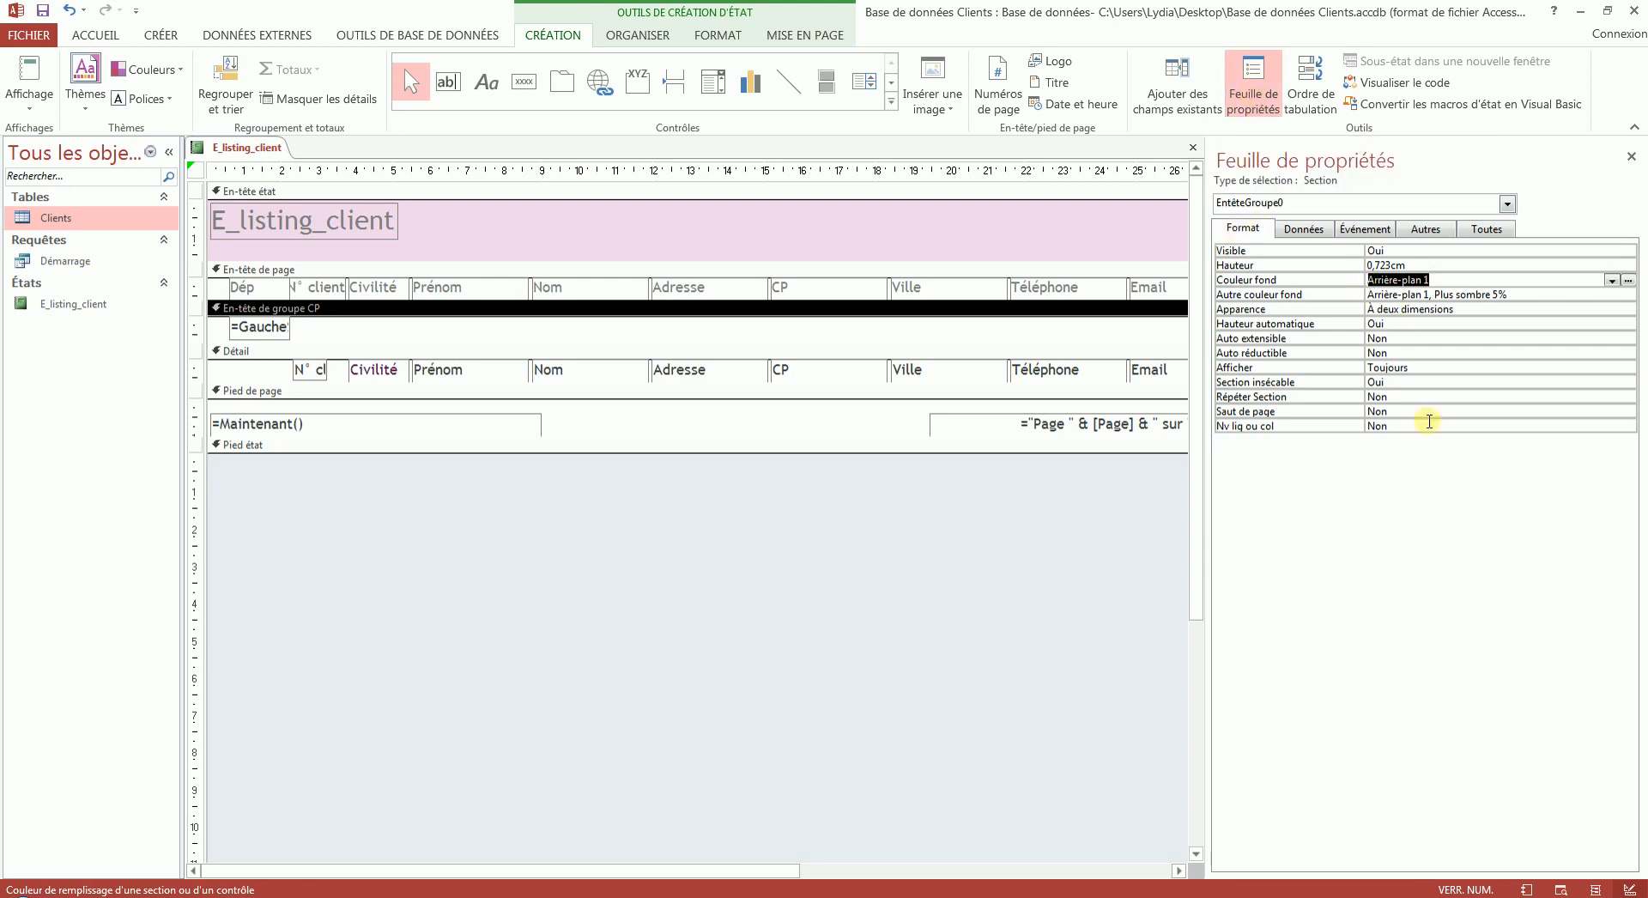
{"action": "type", "text": "#"}
{"action": "key", "text": "Caps_Lock"}
{"action": "key", "text": "Caps_Lock"}
{"action": "left_click", "coordinate": [1612, 281]}
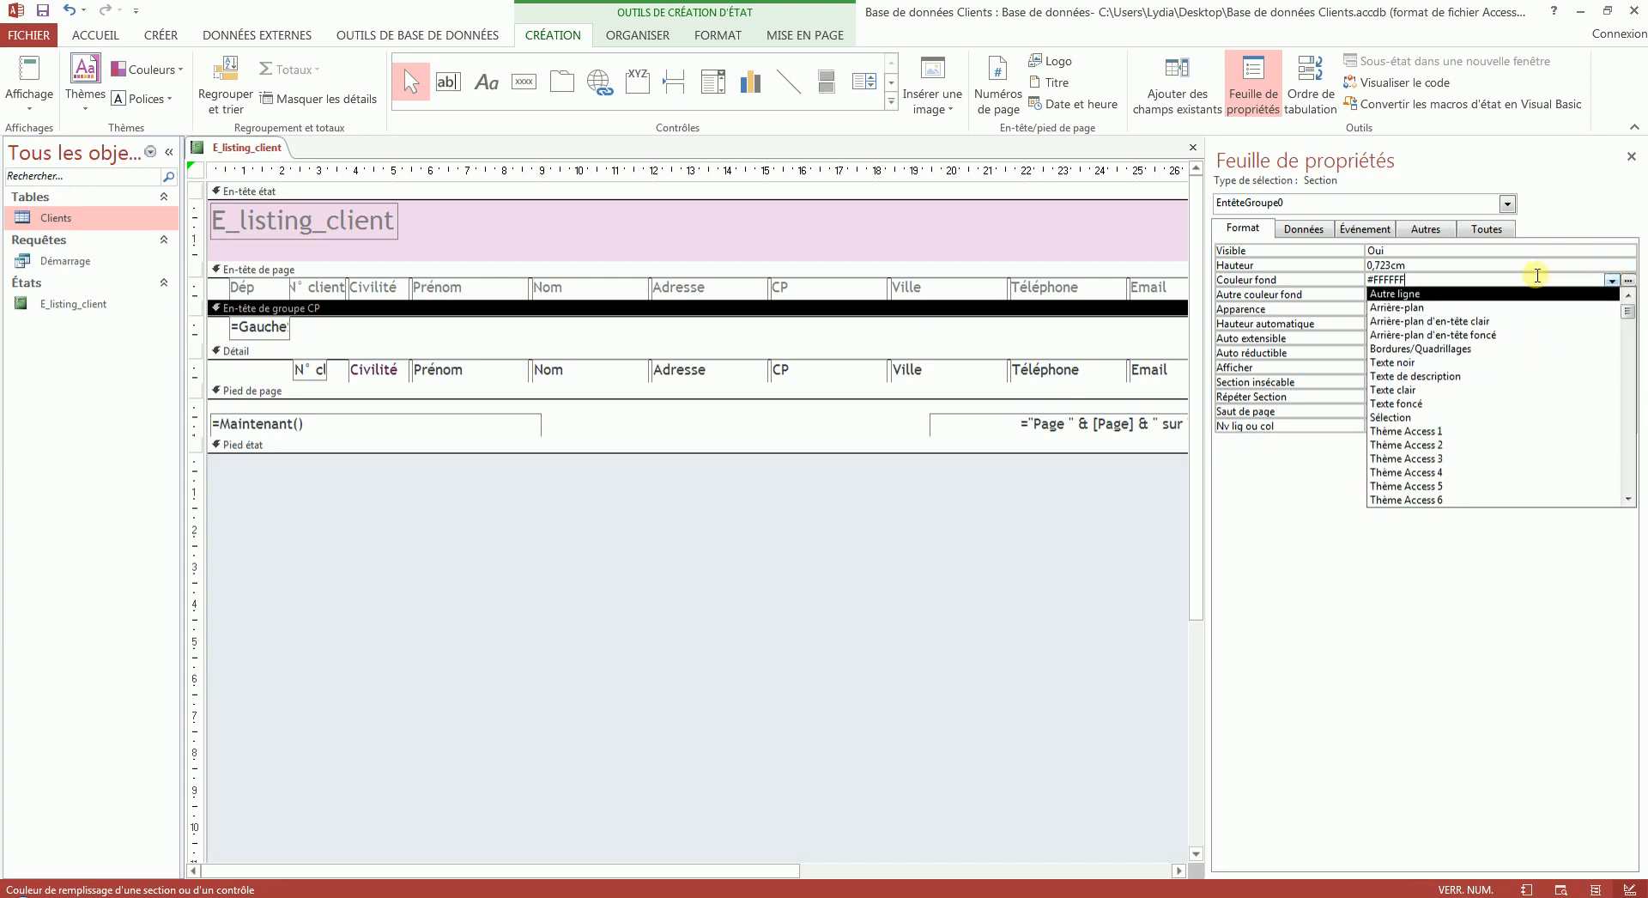
- Set the background style of the text box in the CP group header to Transparent and check the report in report view
{"action": "left_click", "coordinate": [255, 334]}
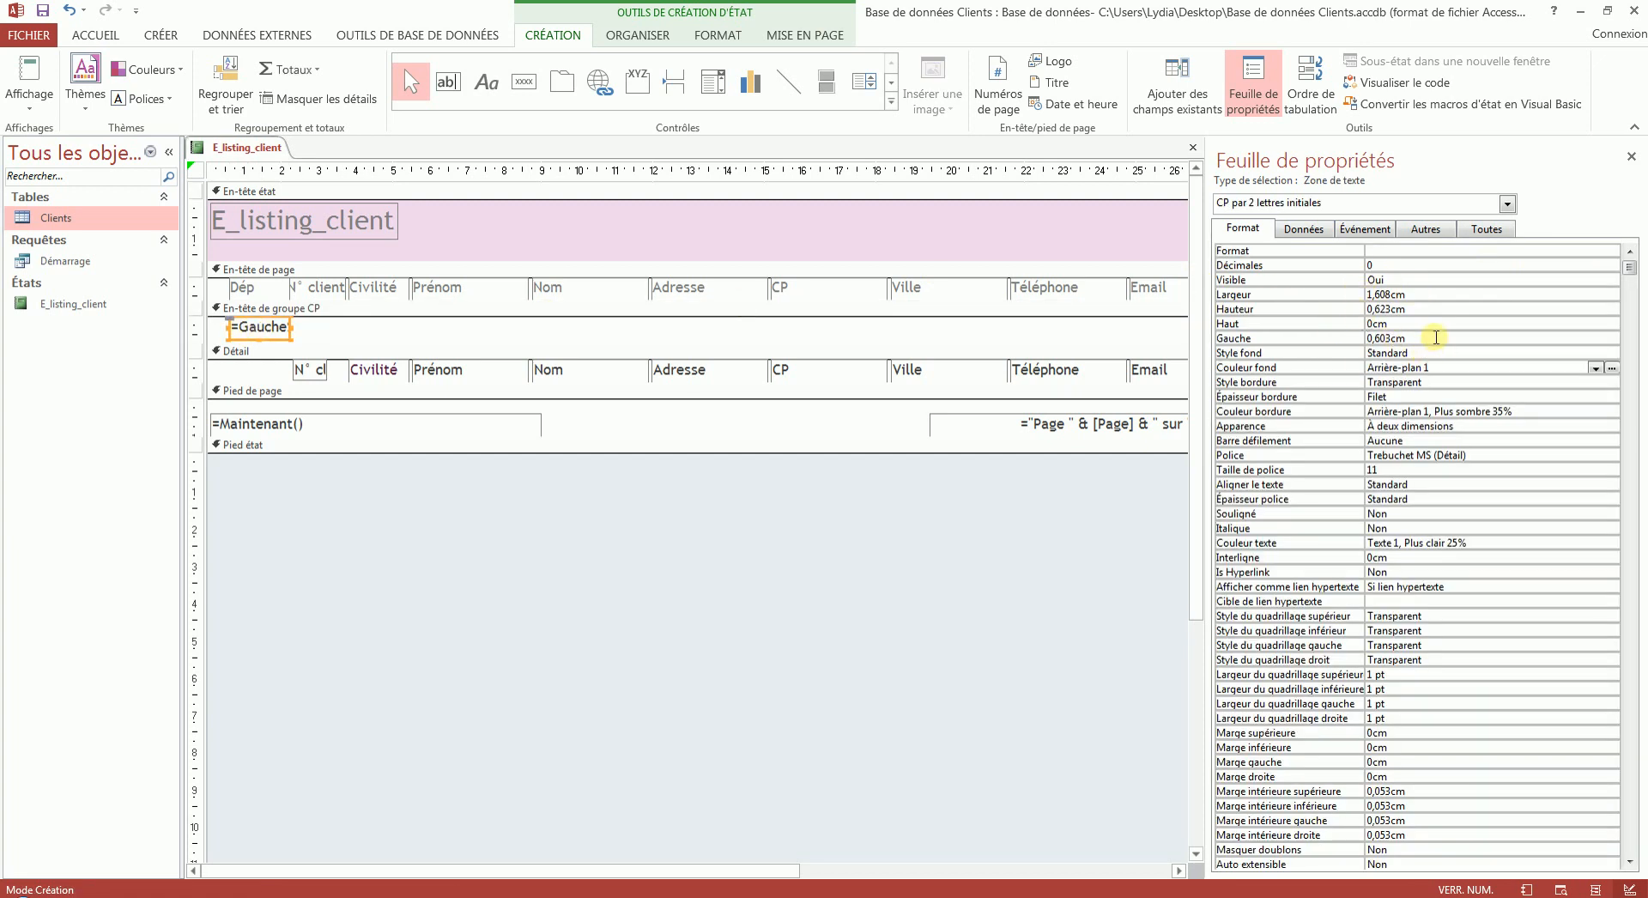
{"action": "left_click", "coordinate": [1443, 363]}
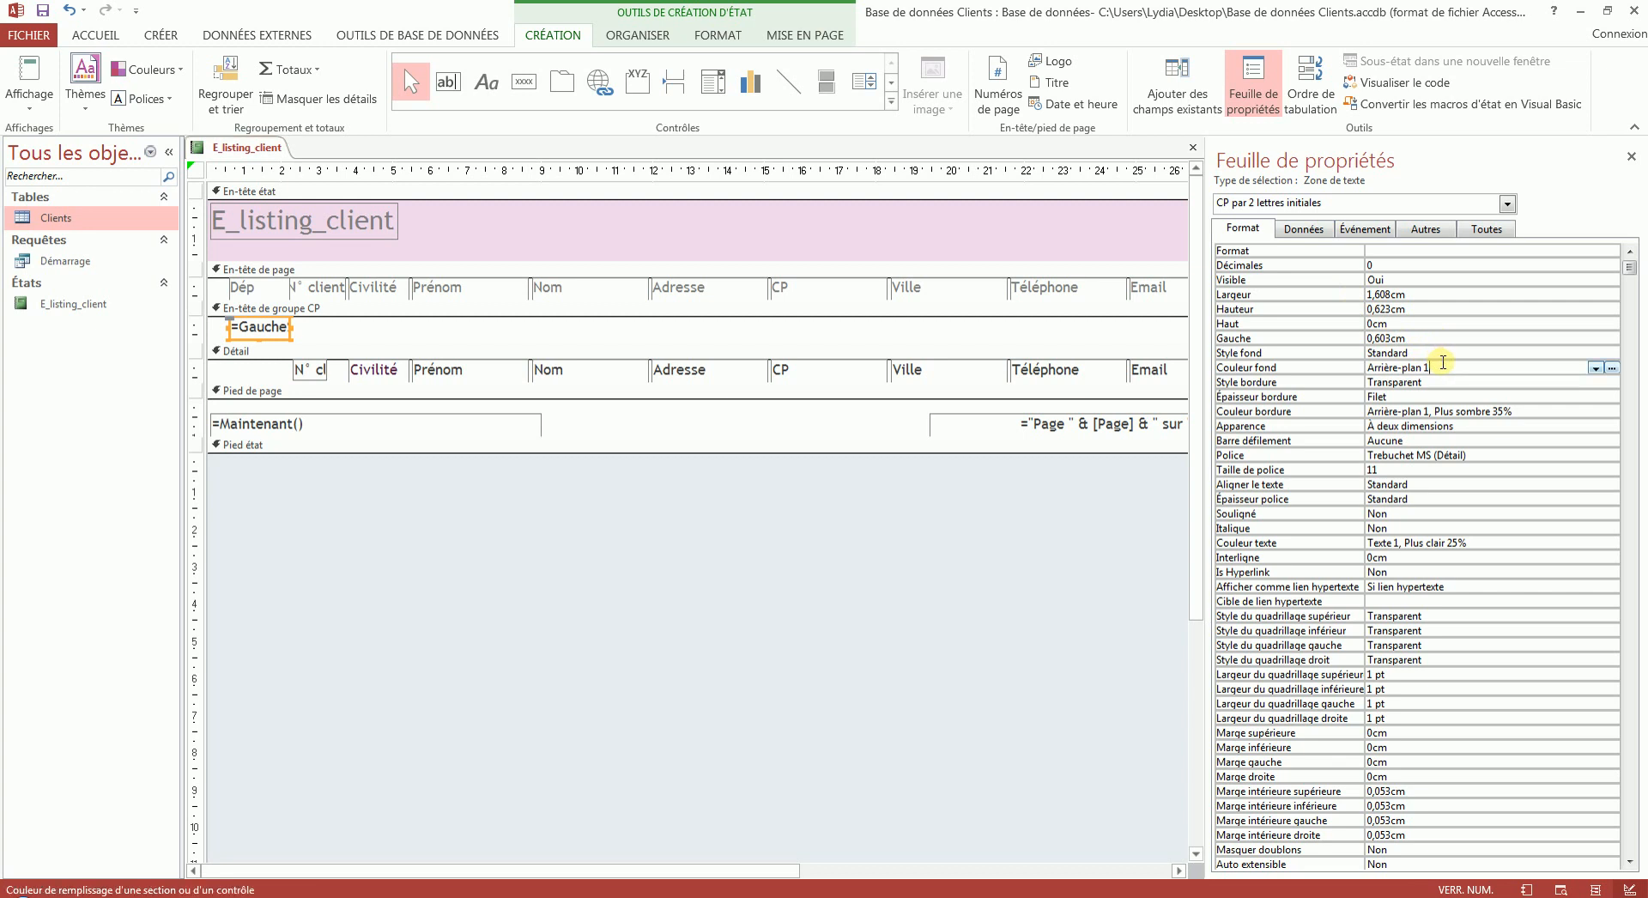
{"action": "left_click", "coordinate": [1435, 353]}
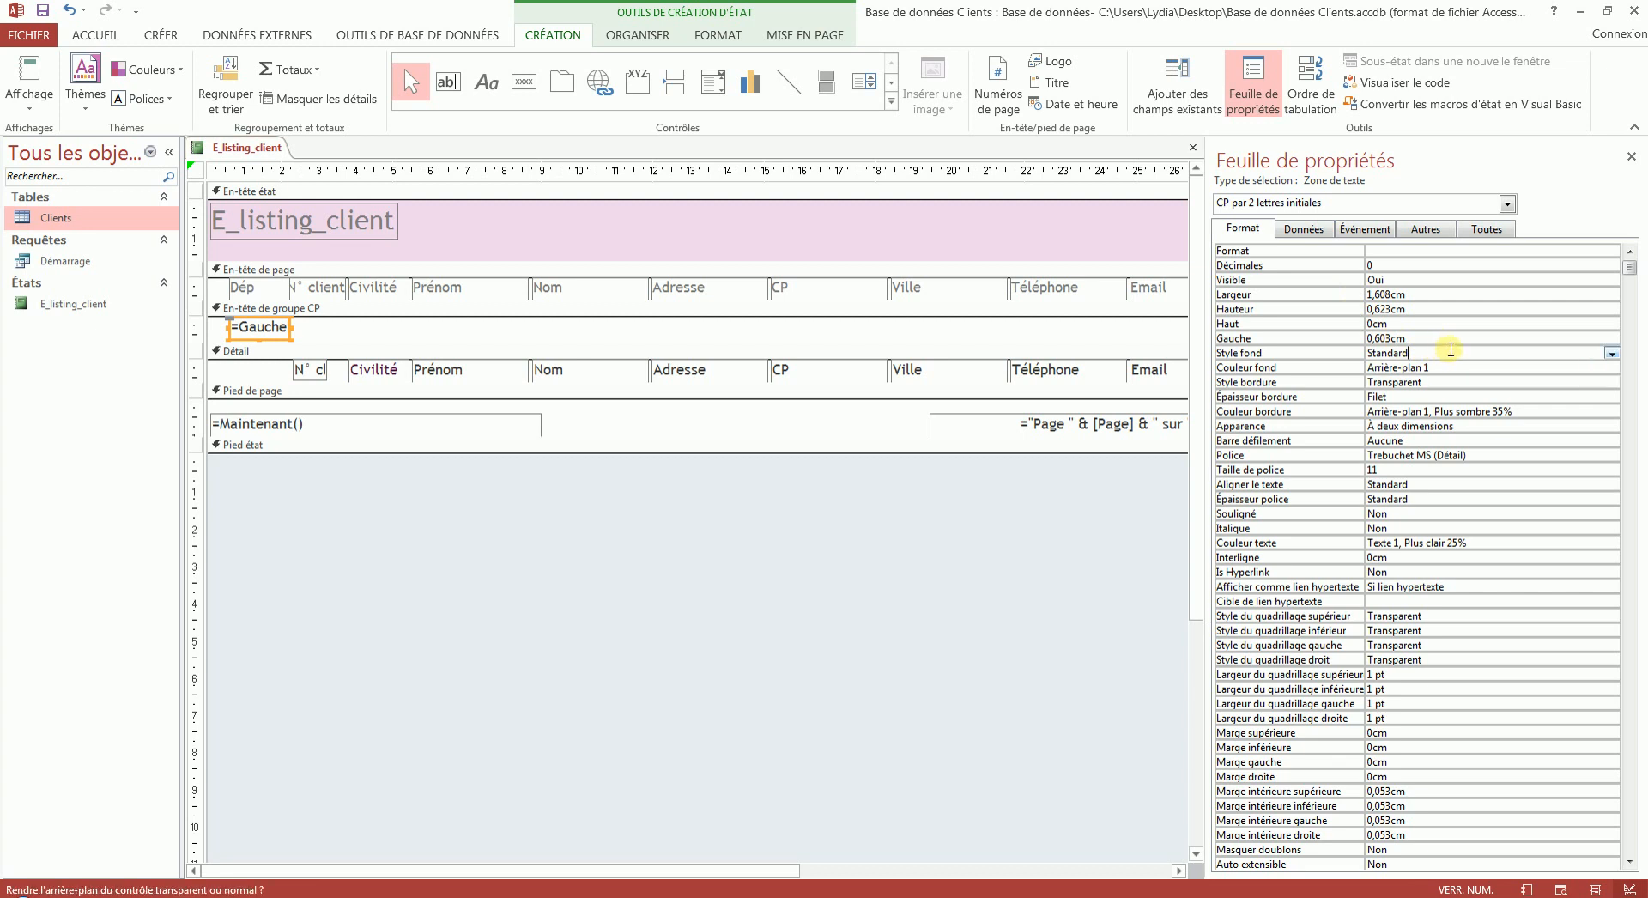
{"action": "left_click", "coordinate": [1610, 352]}
{"action": "left_click", "coordinate": [1600, 368]}
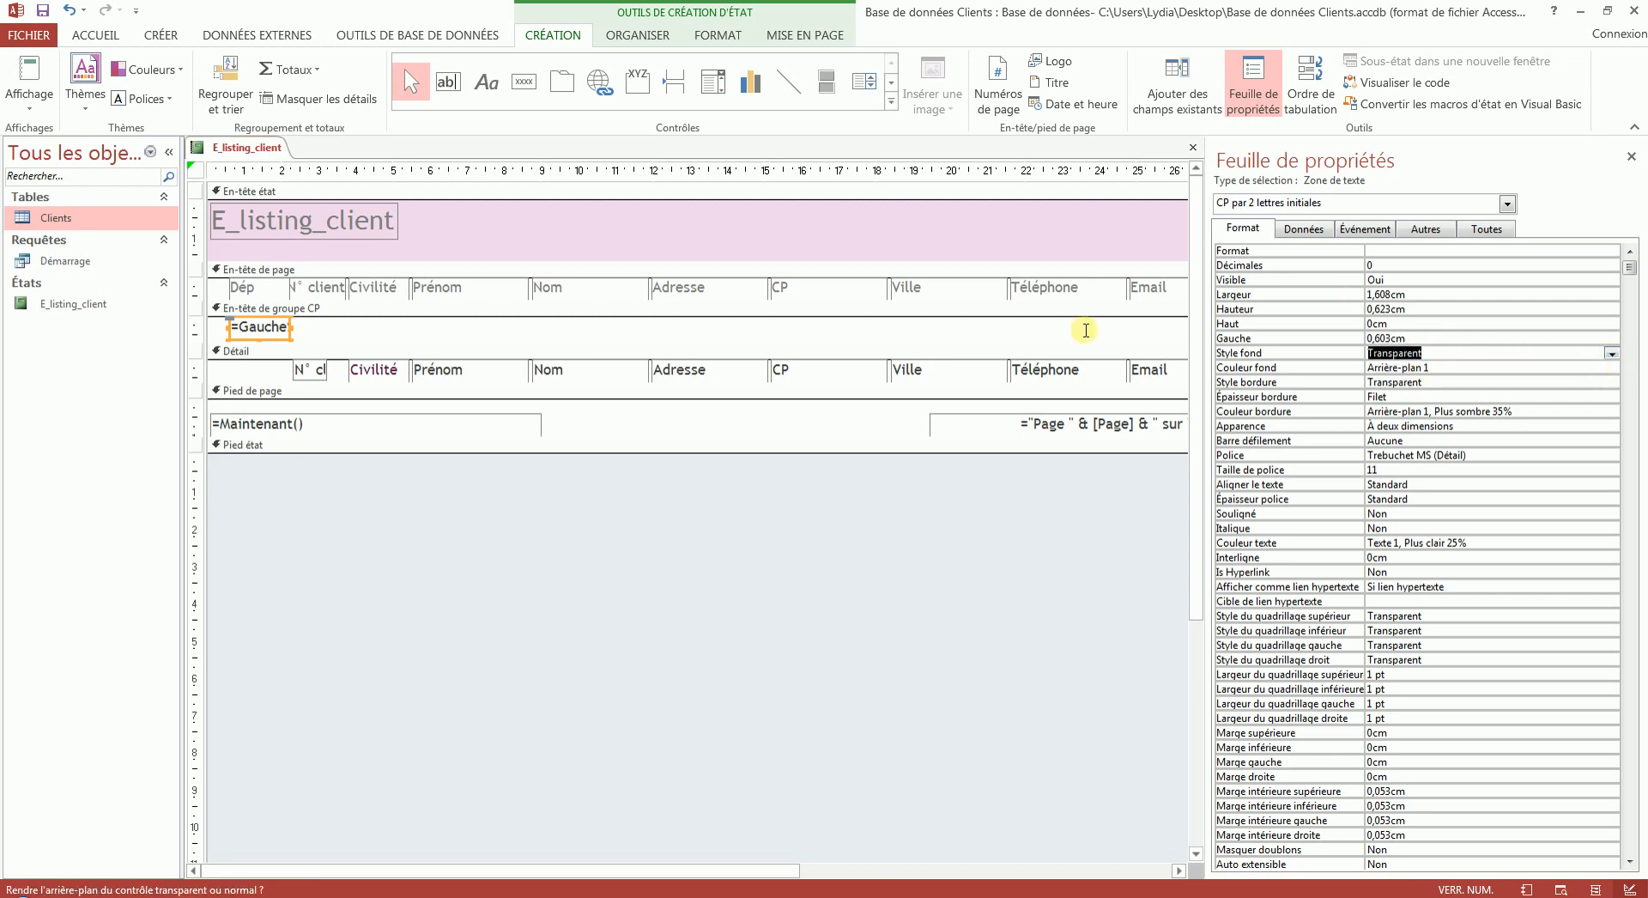
{"action": "left_click", "coordinate": [28, 70]}
{"action": "left_click", "coordinate": [28, 101]}
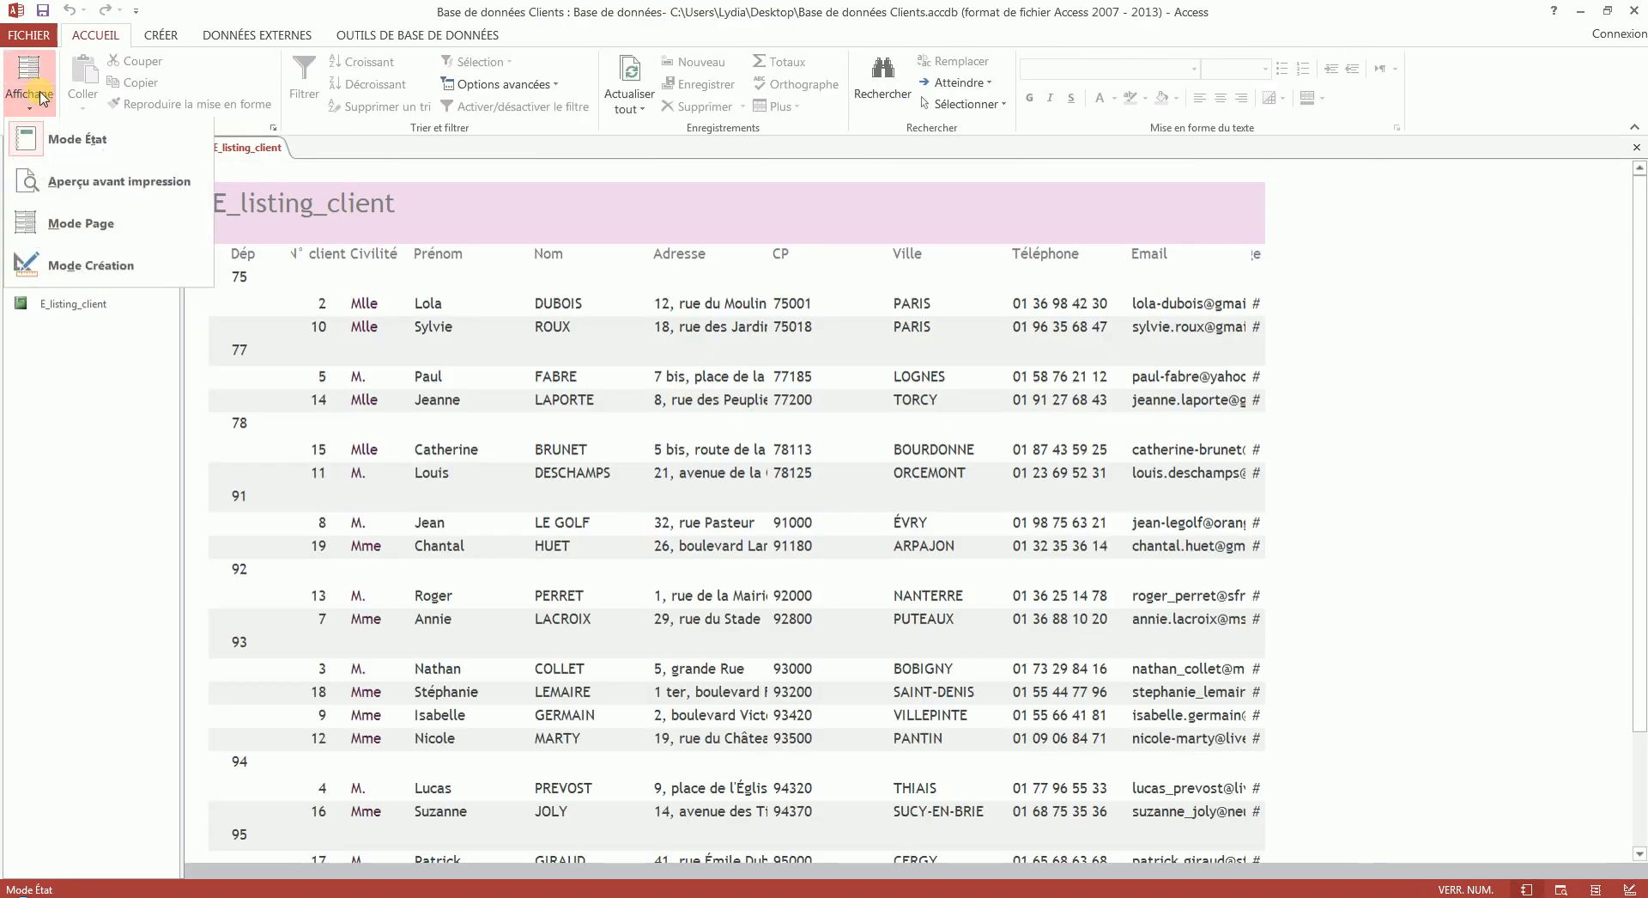
- In design mode, set the alternate background colour of the CP group header to Aucune couleur and check the result in report view
{"action": "left_click", "coordinate": [68, 259]}
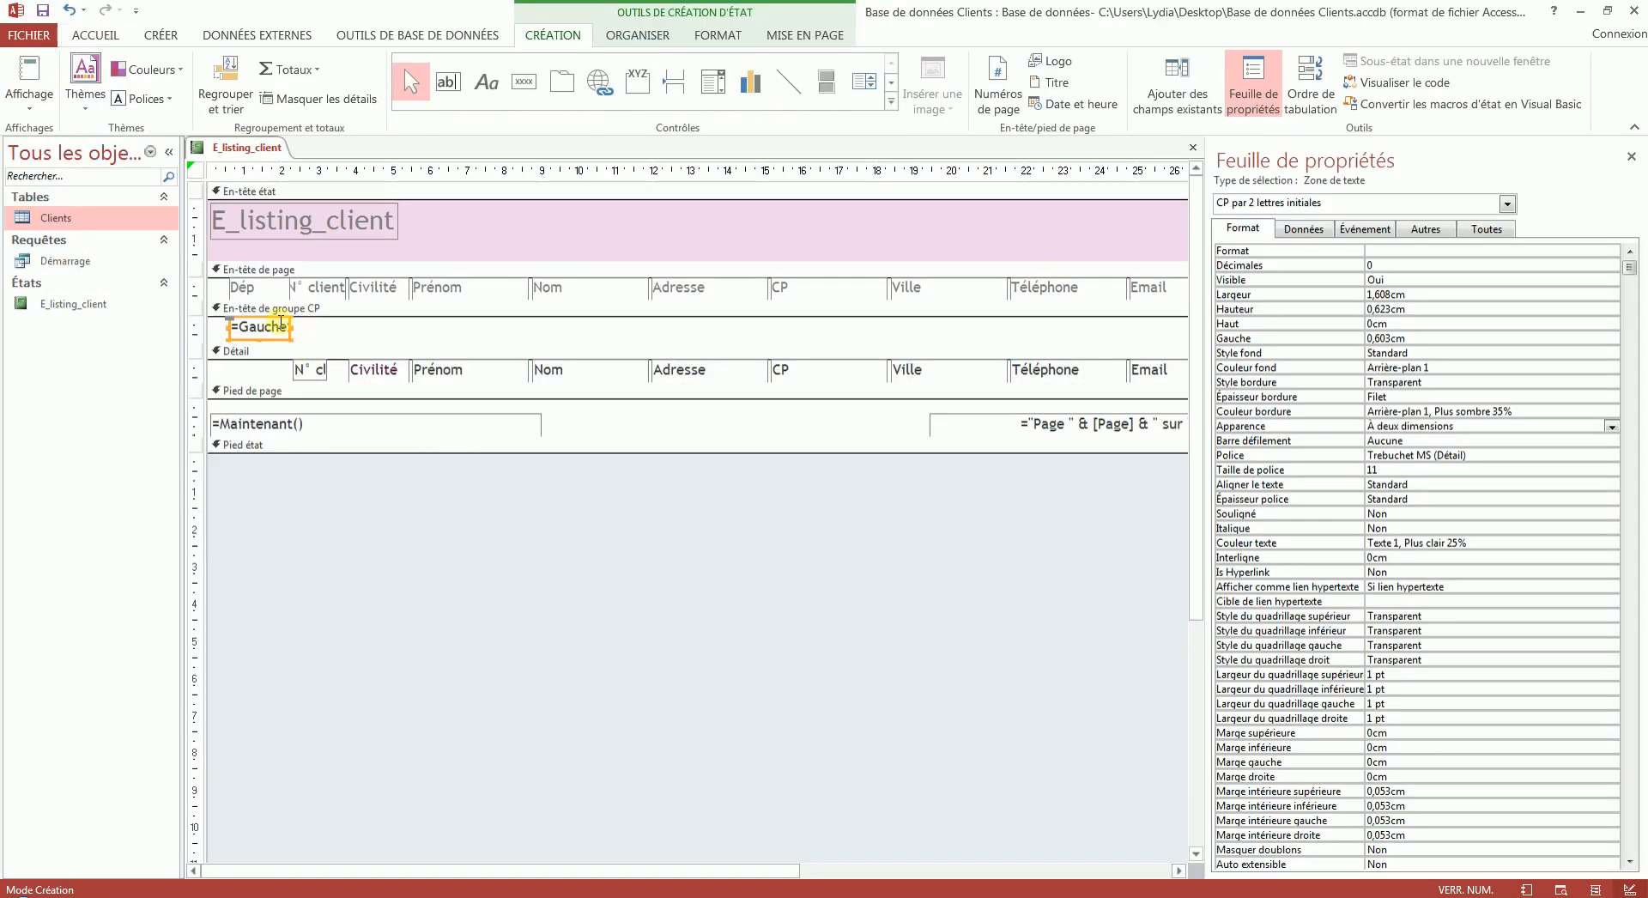
{"action": "left_click", "coordinate": [330, 308]}
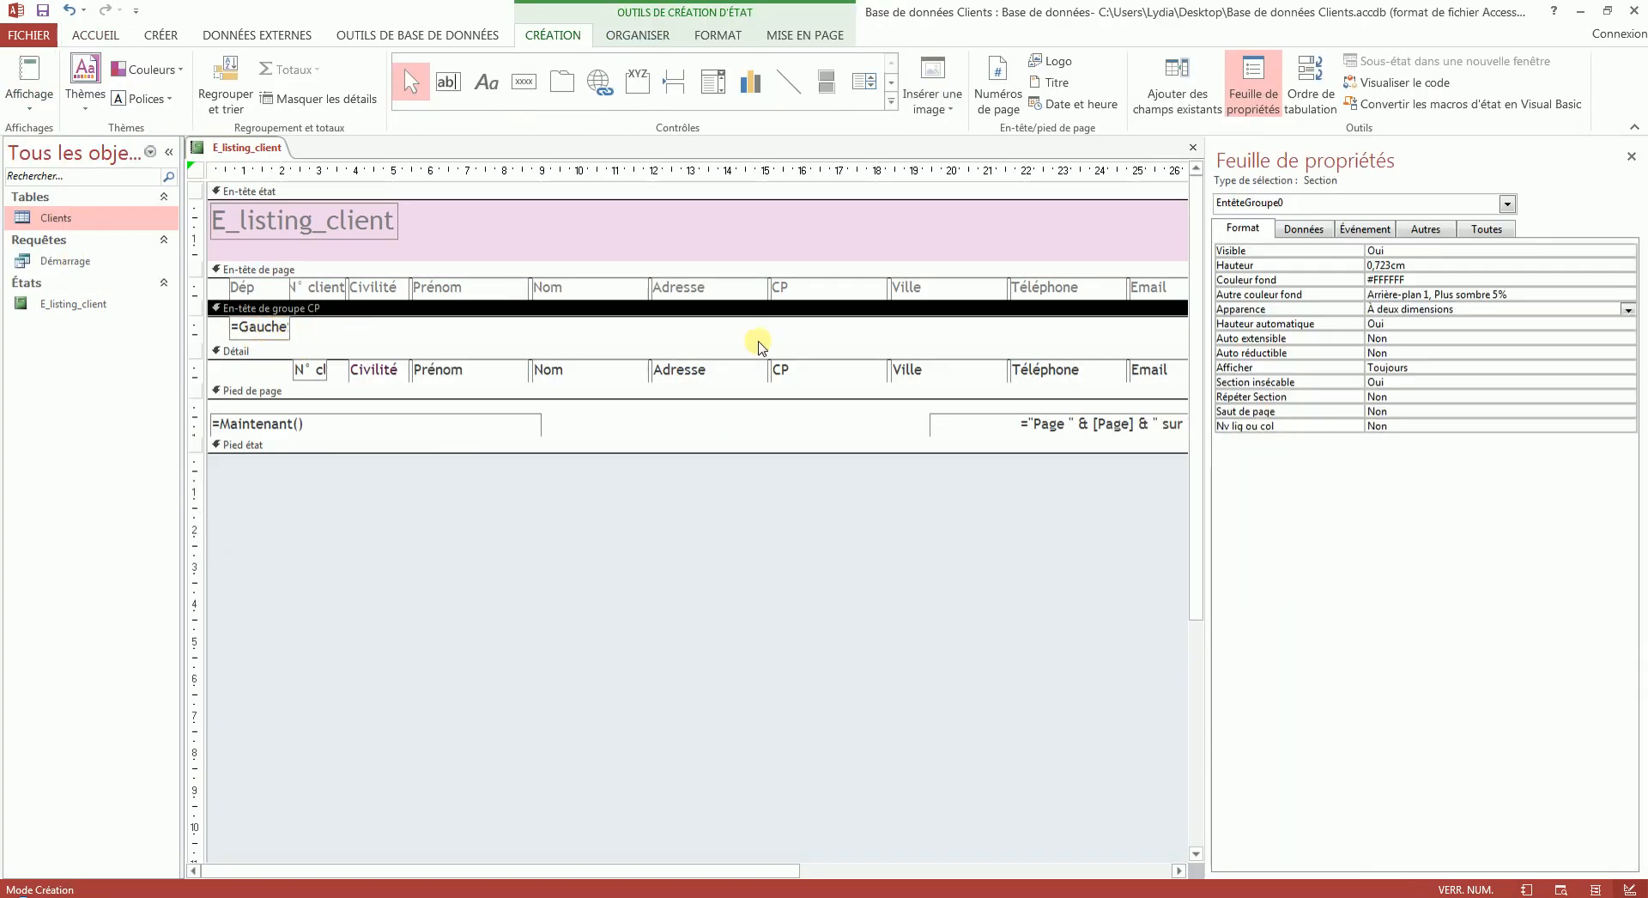
{"action": "left_click", "coordinate": [1537, 294]}
{"action": "left_click", "coordinate": [1628, 295]}
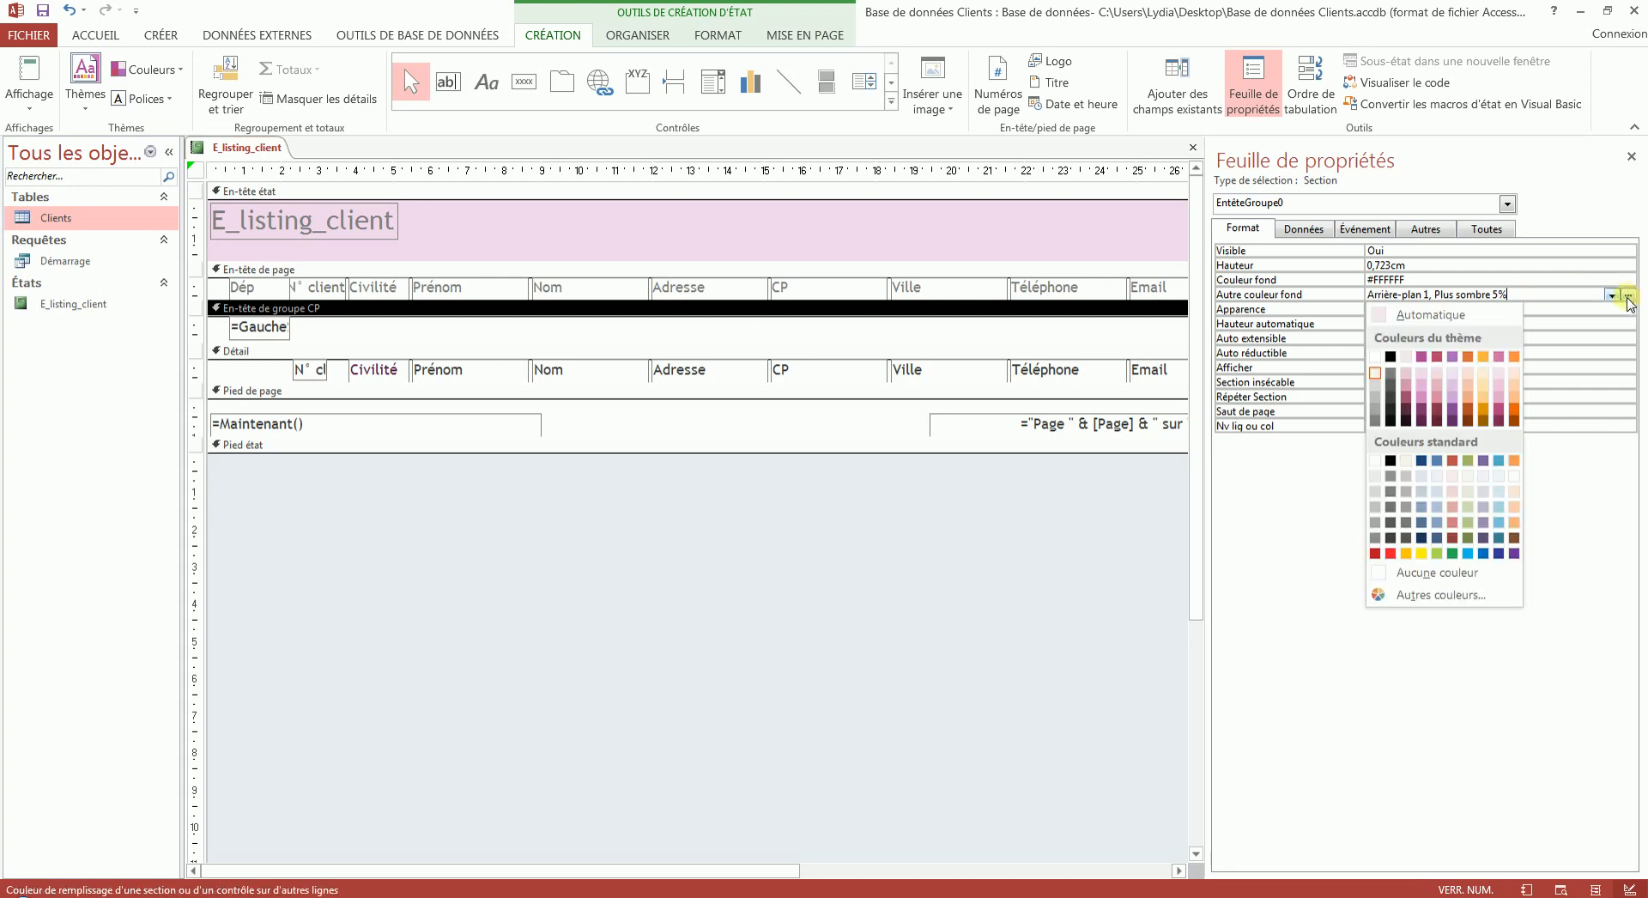
{"action": "left_click", "coordinate": [1454, 576]}
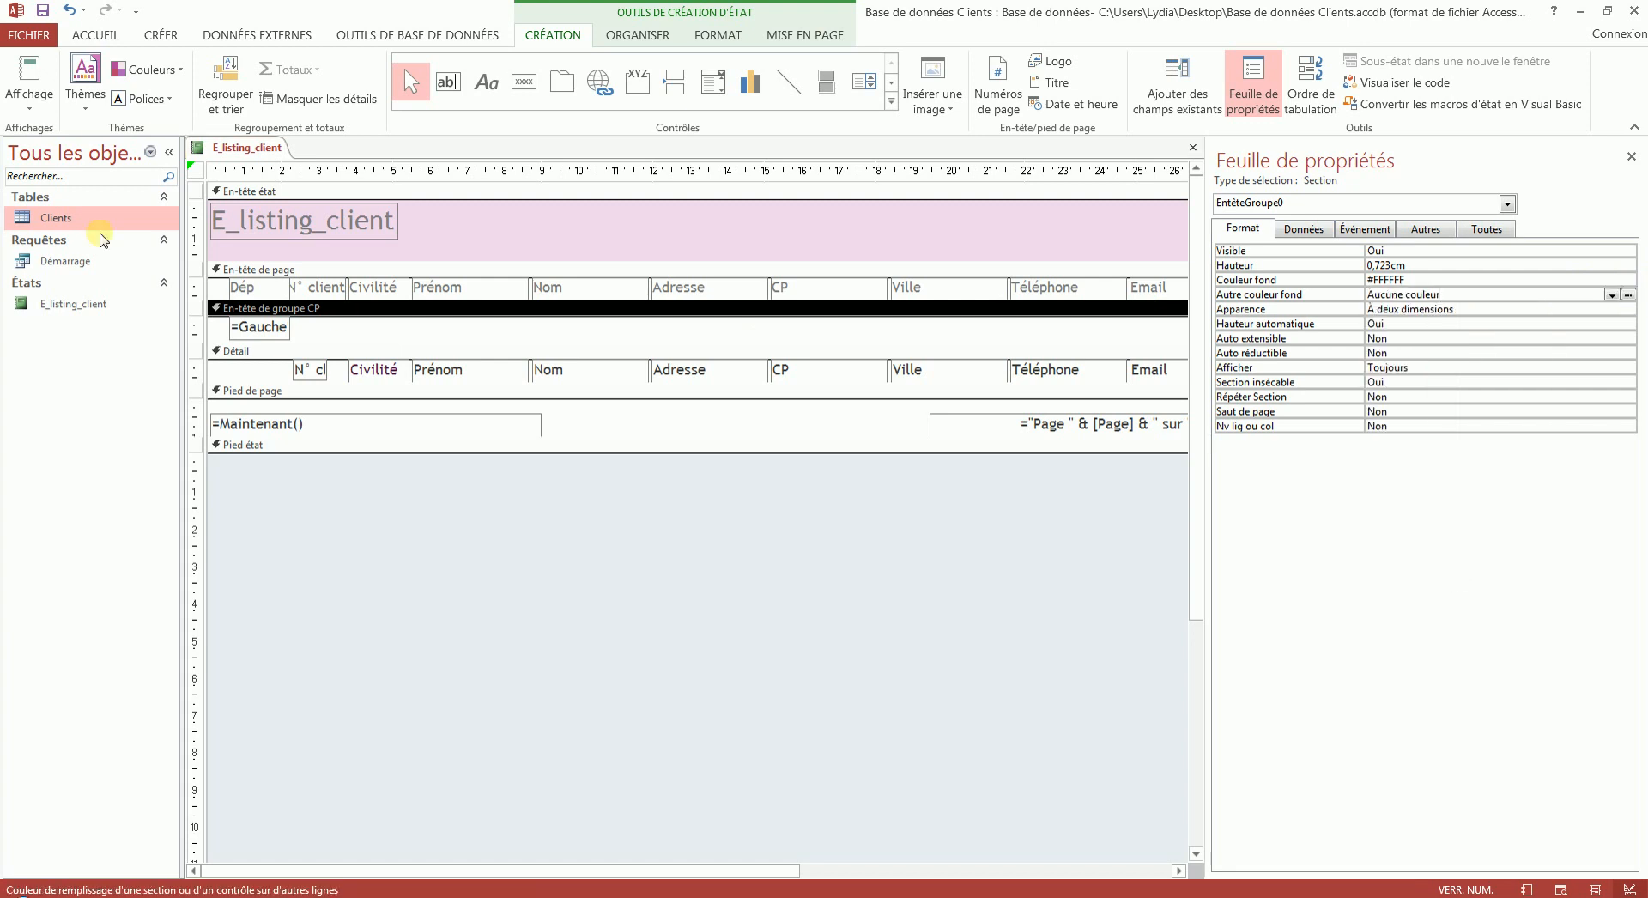
{"action": "left_click", "coordinate": [17, 67]}
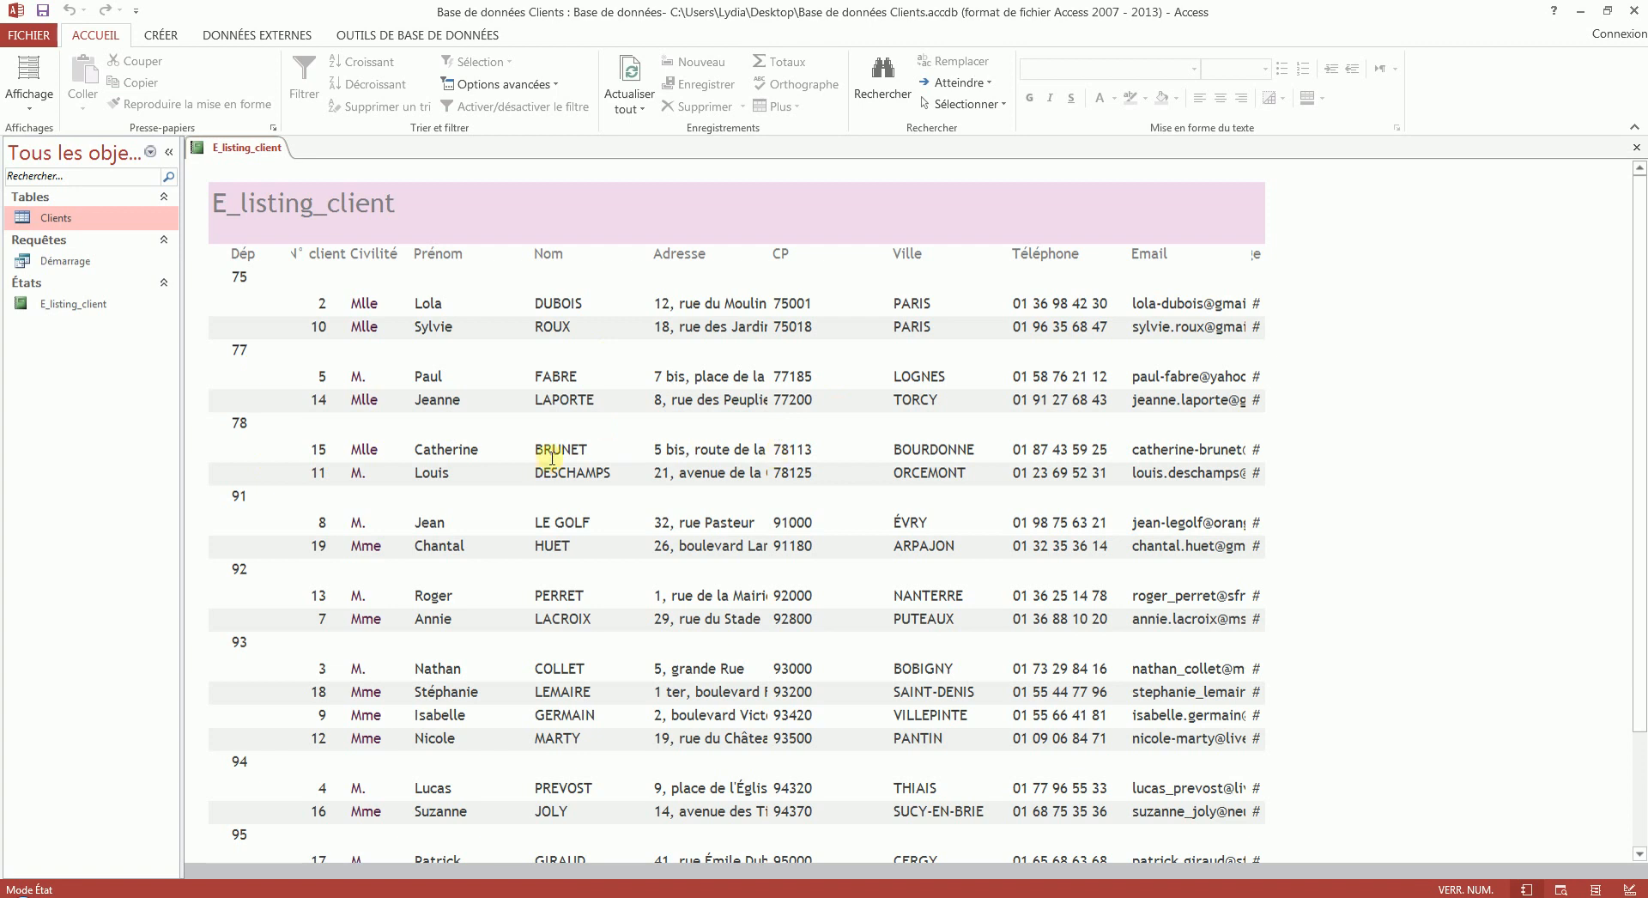
{"action": "right_click", "coordinate": [263, 148]}
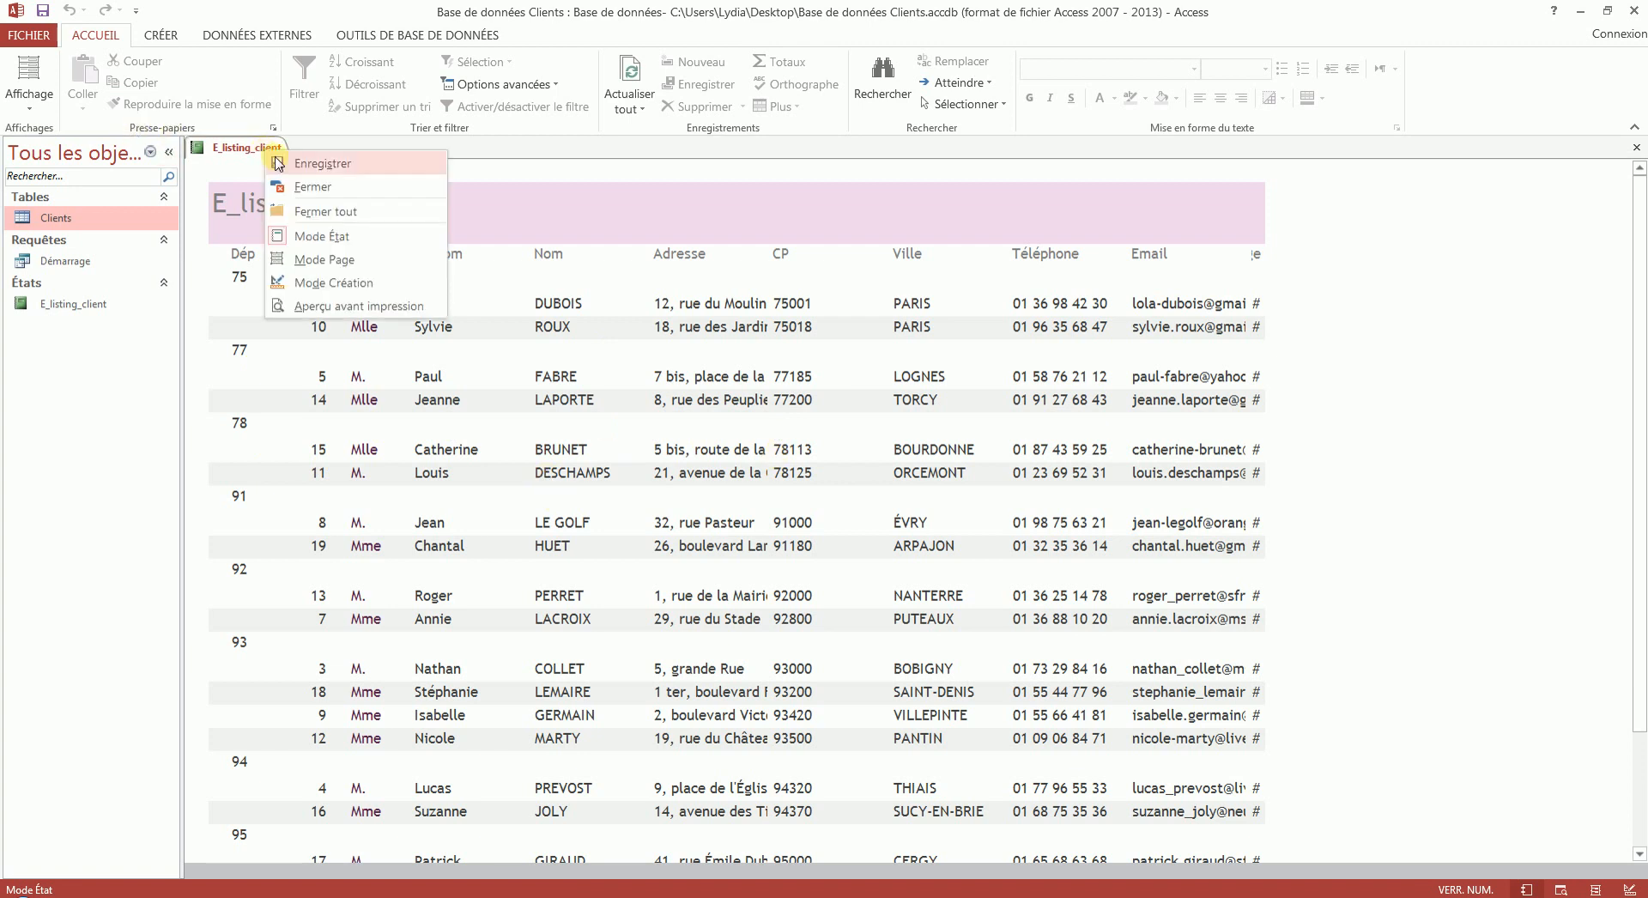
{"action": "left_click", "coordinate": [342, 285]}
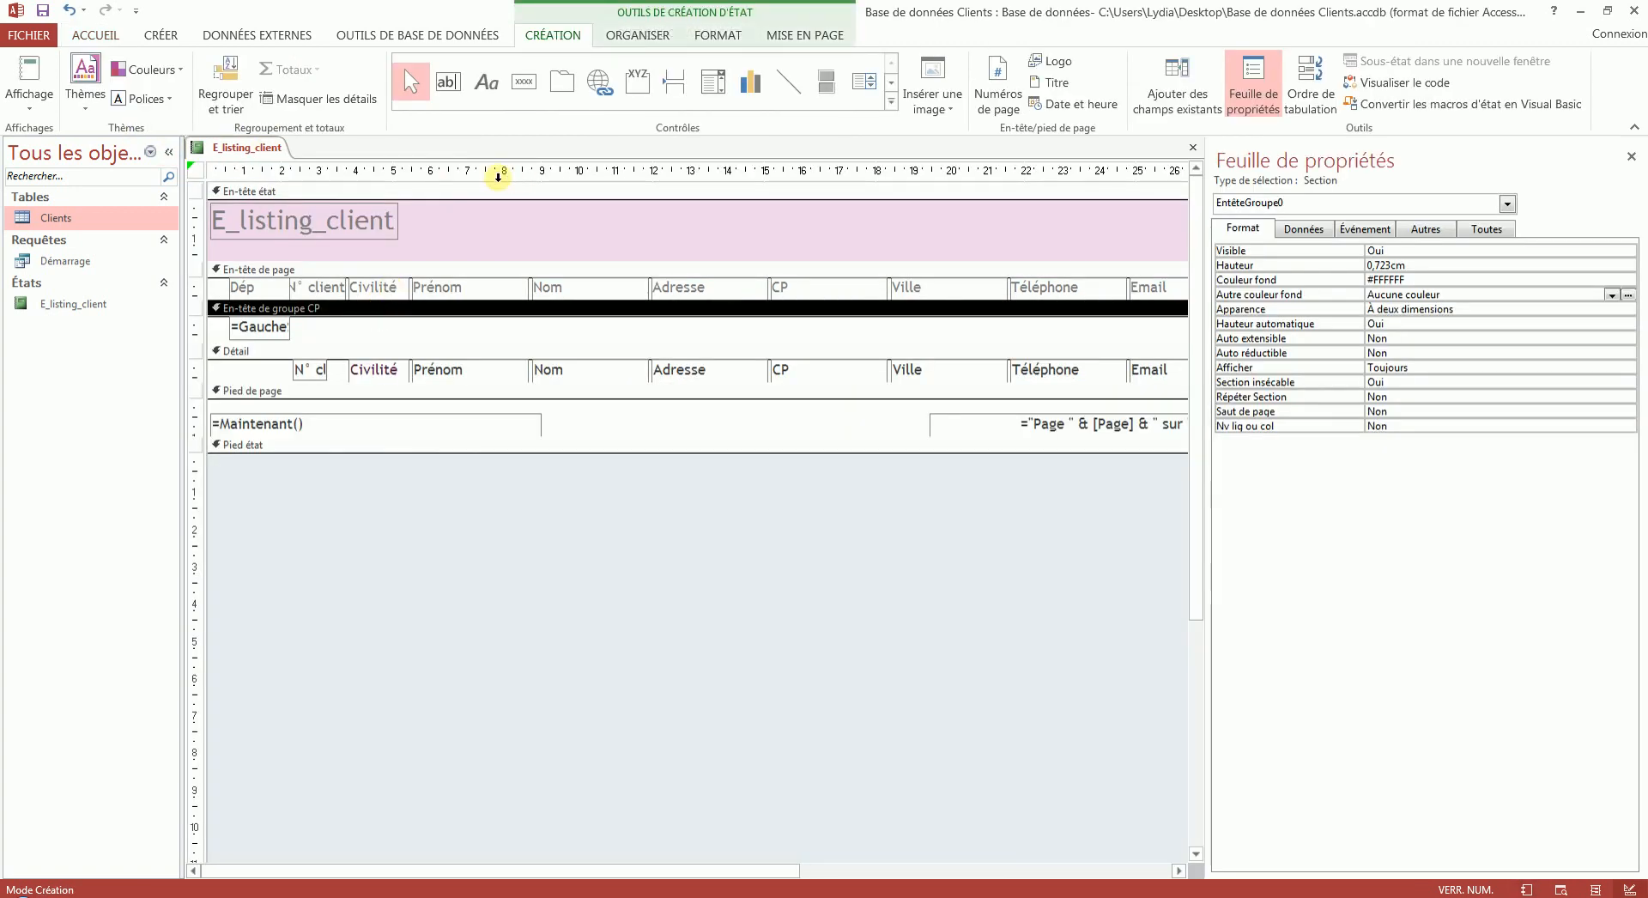
{"action": "left_click", "coordinate": [796, 96]}
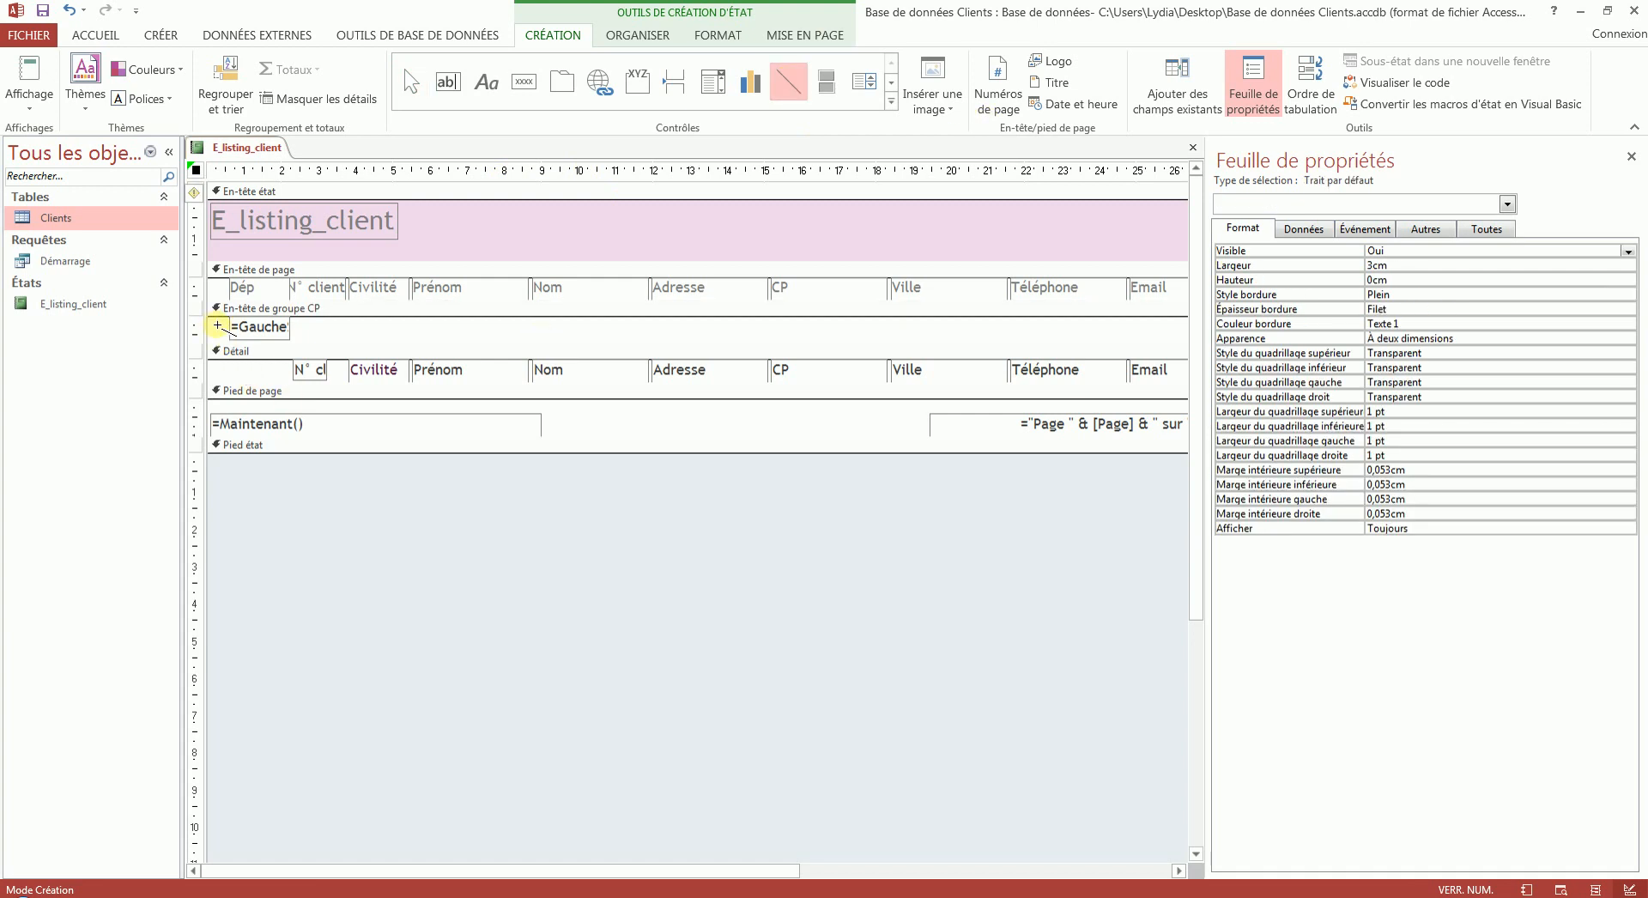
{"action": "left_click_drag", "start_coordinate": [216, 326], "coordinate": [1164, 332]}
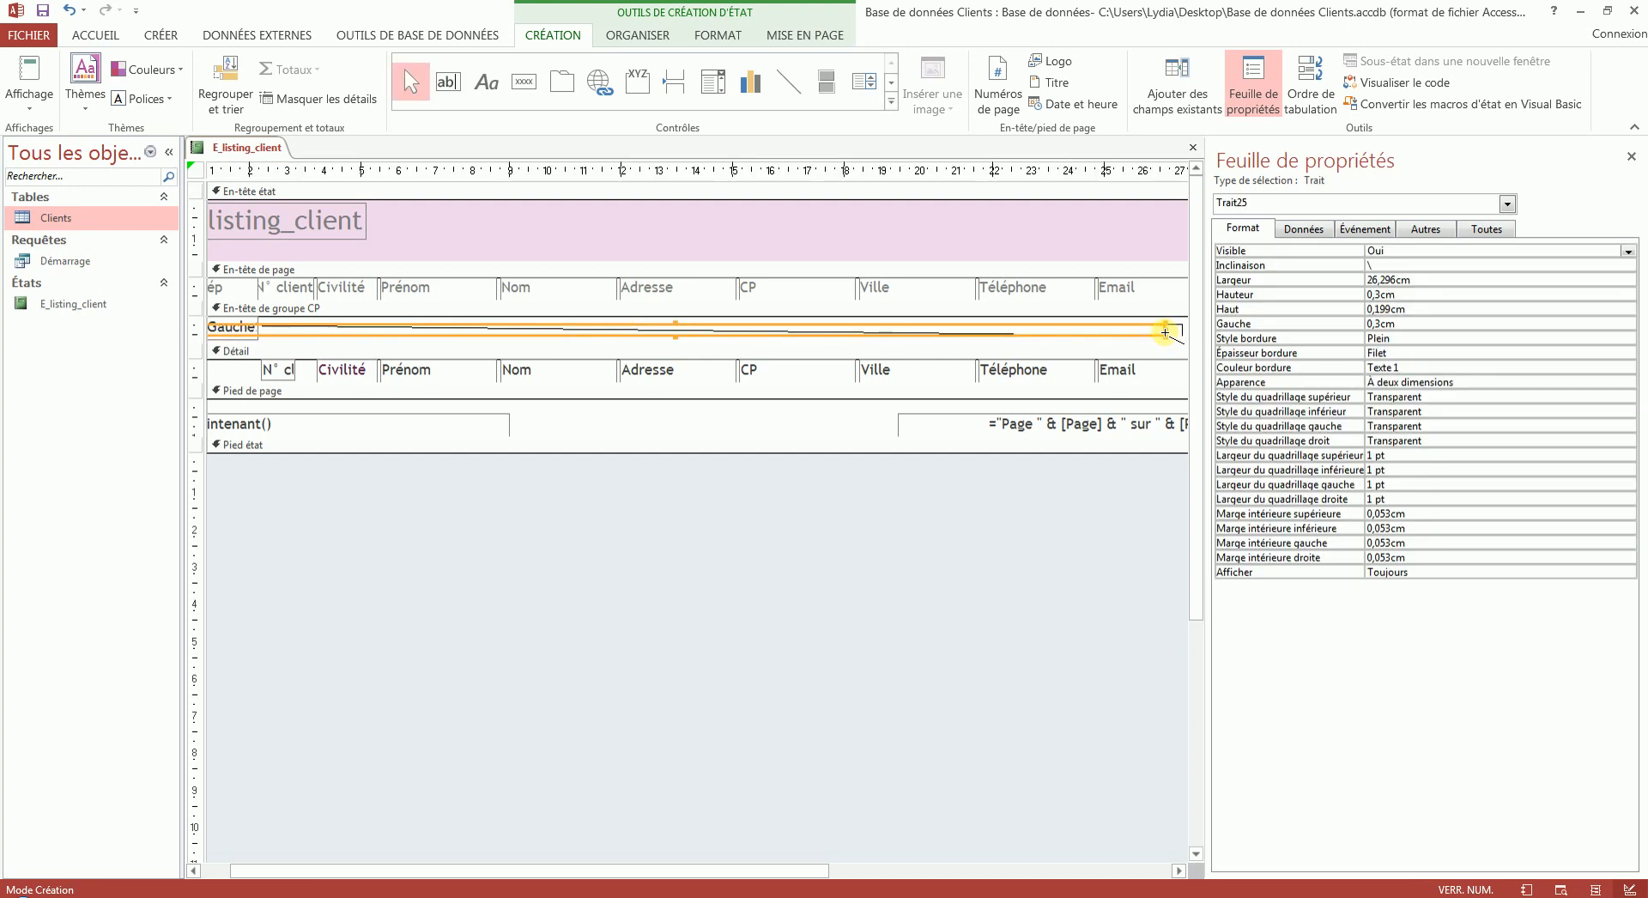
{"action": "key", "text": "Delete"}
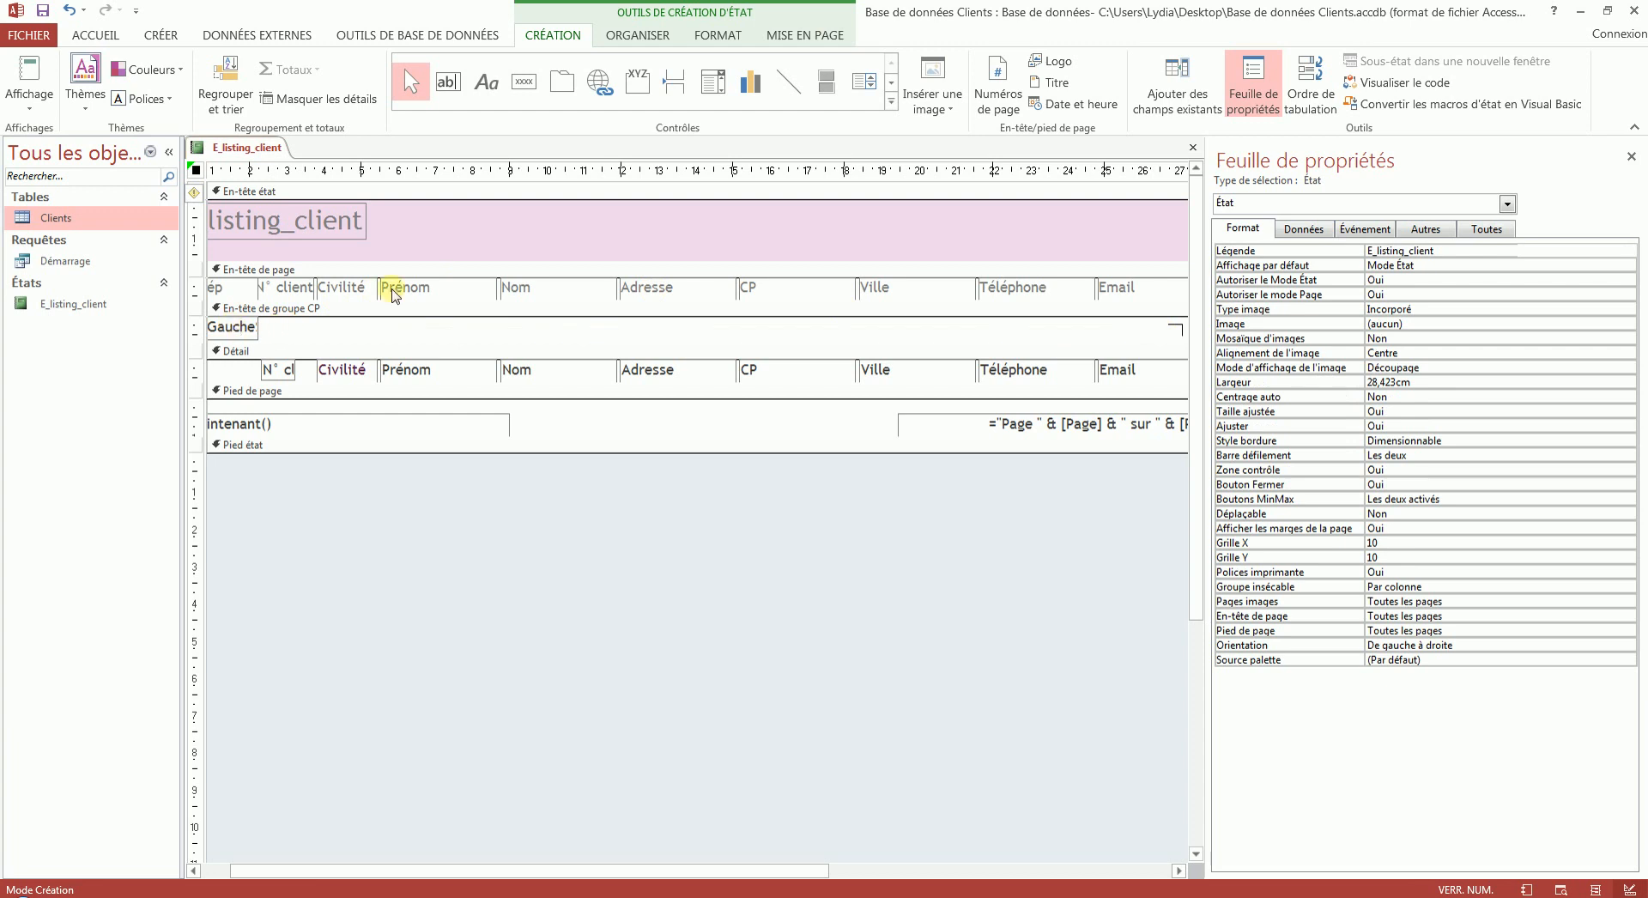
- Draw a horizontal line about 24,8 cm long across the CP group header and set its Haut position to 0 cm
{"action": "left_click", "coordinate": [795, 85]}
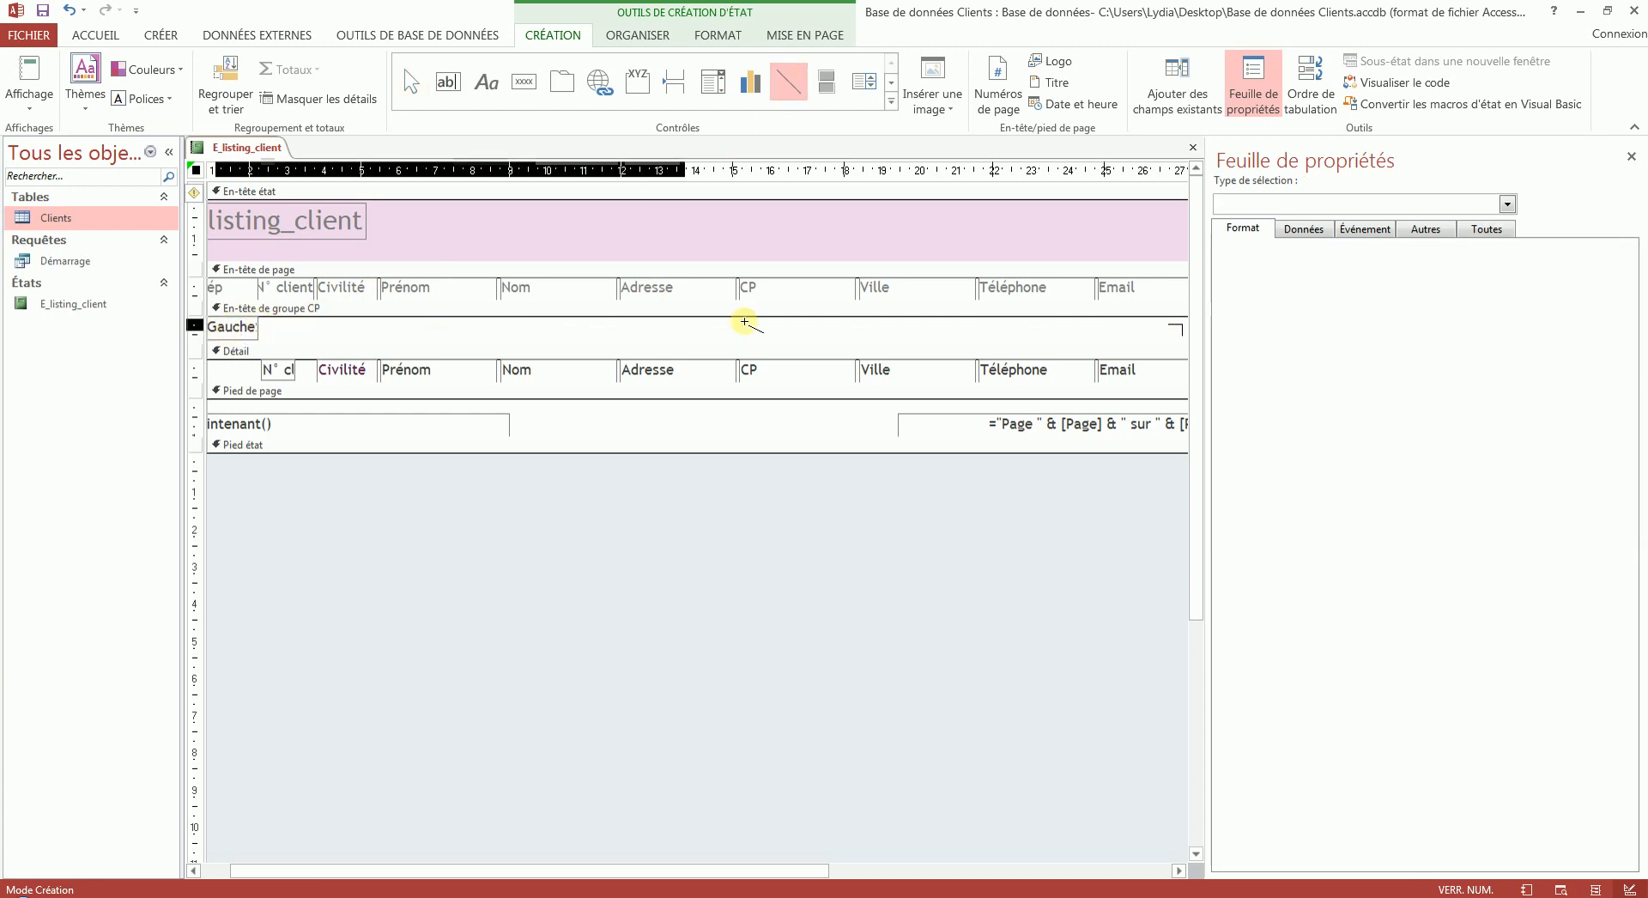
{"action": "left_click_drag", "start_coordinate": [1123, 340], "coordinate": [1140, 331]}
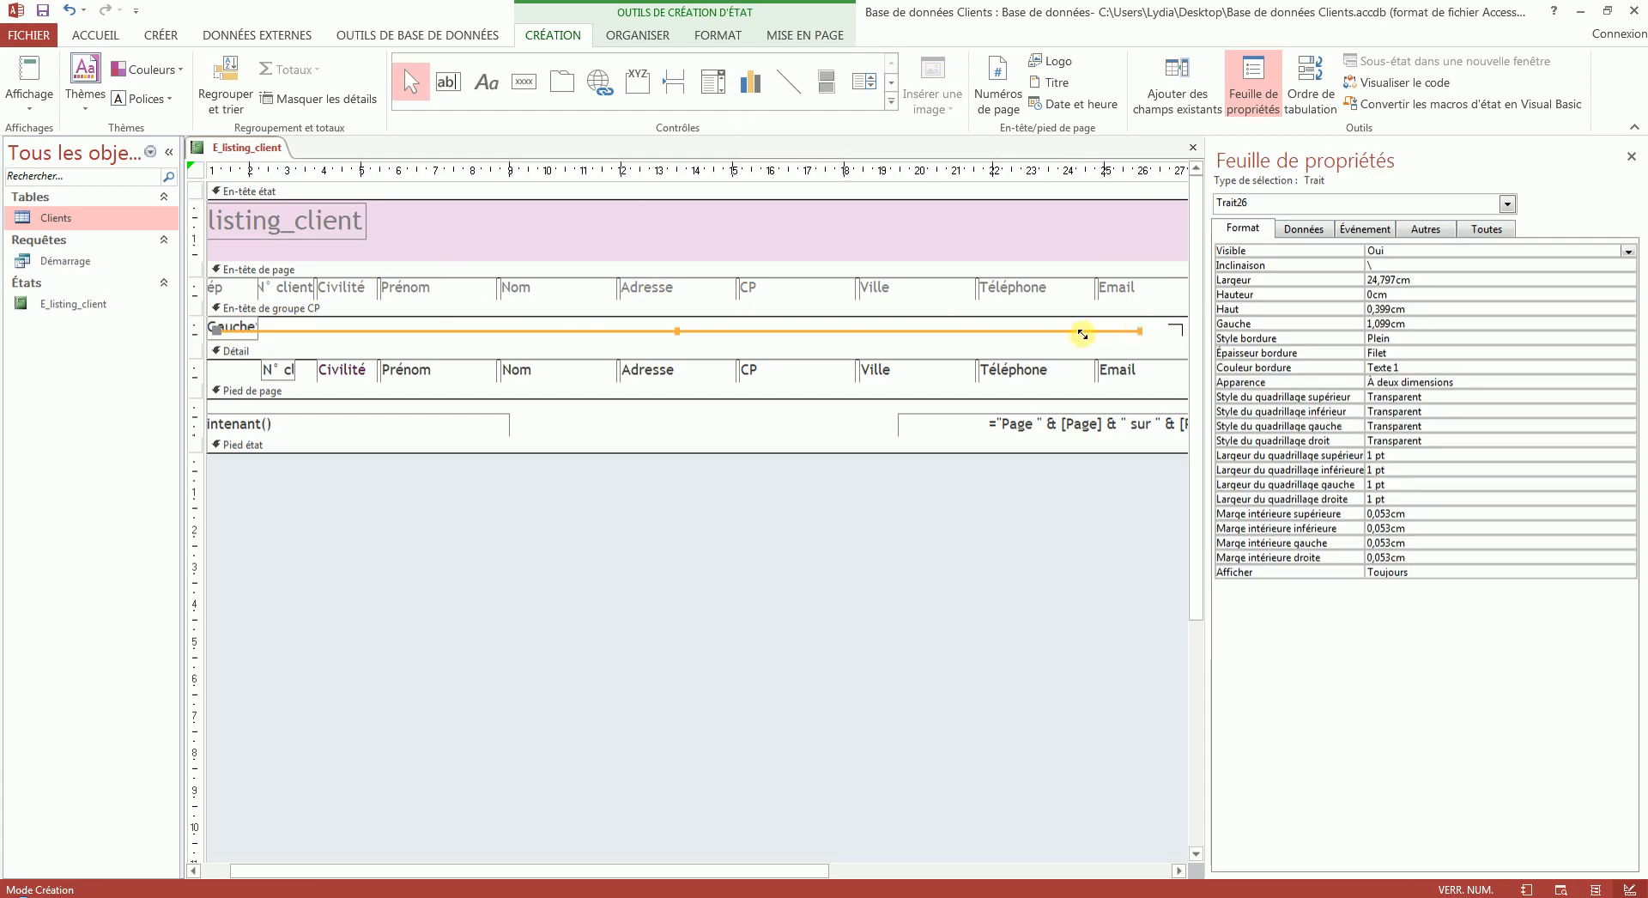
{"action": "double_click", "coordinate": [1430, 309]}
{"action": "type", "text": "0"}
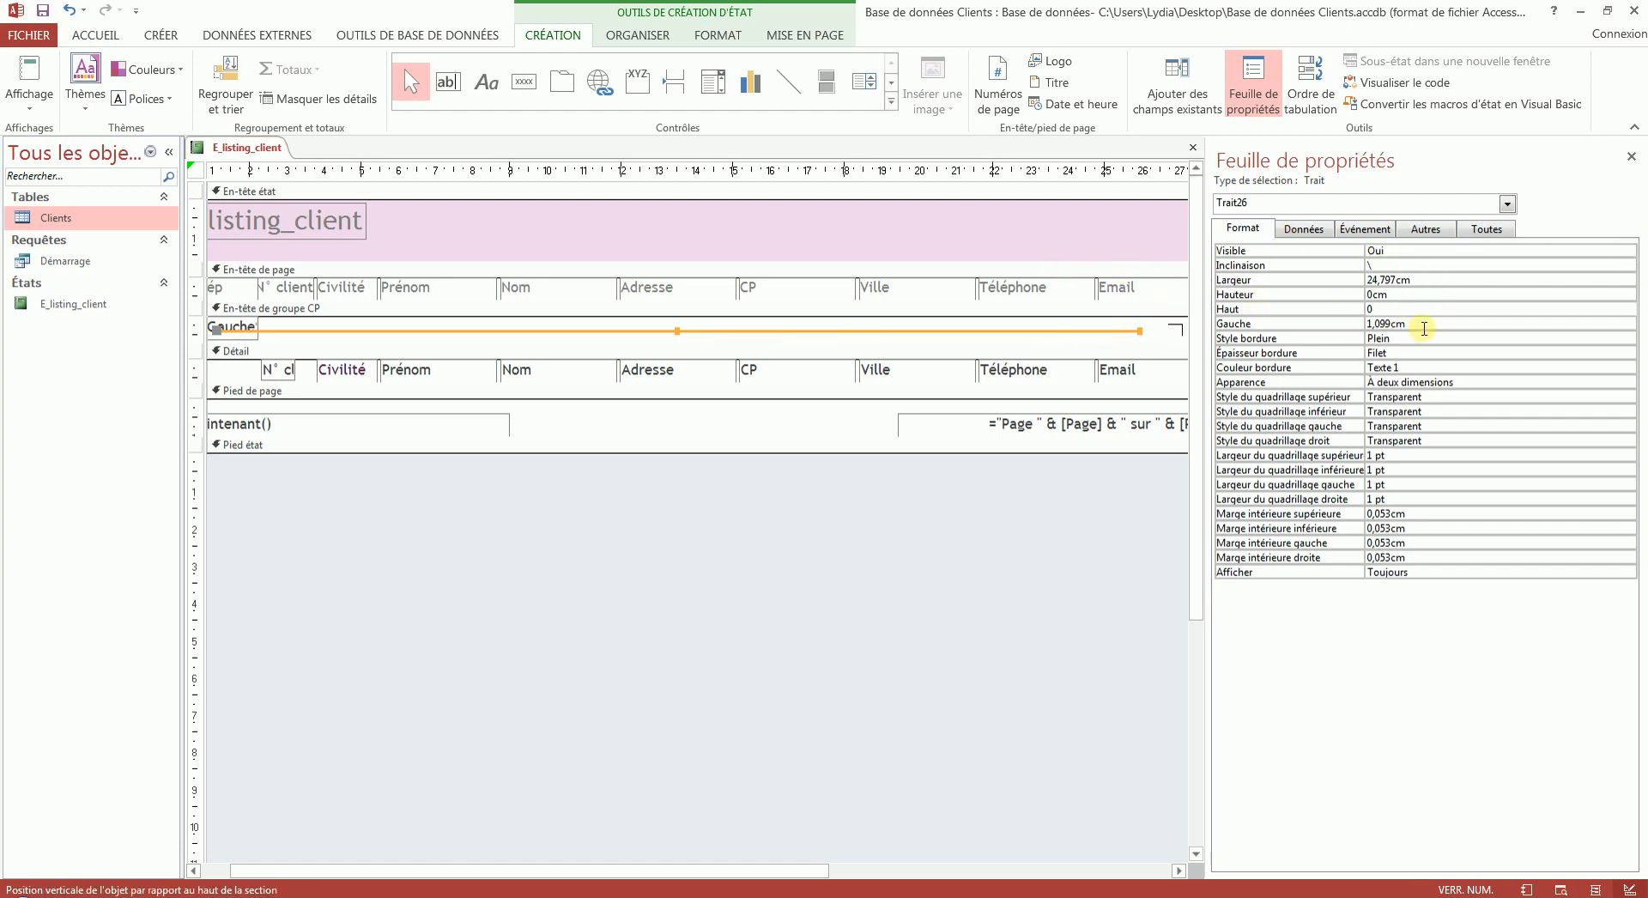
{"action": "key", "text": "Tab"}
{"action": "left_click", "coordinate": [946, 336]}
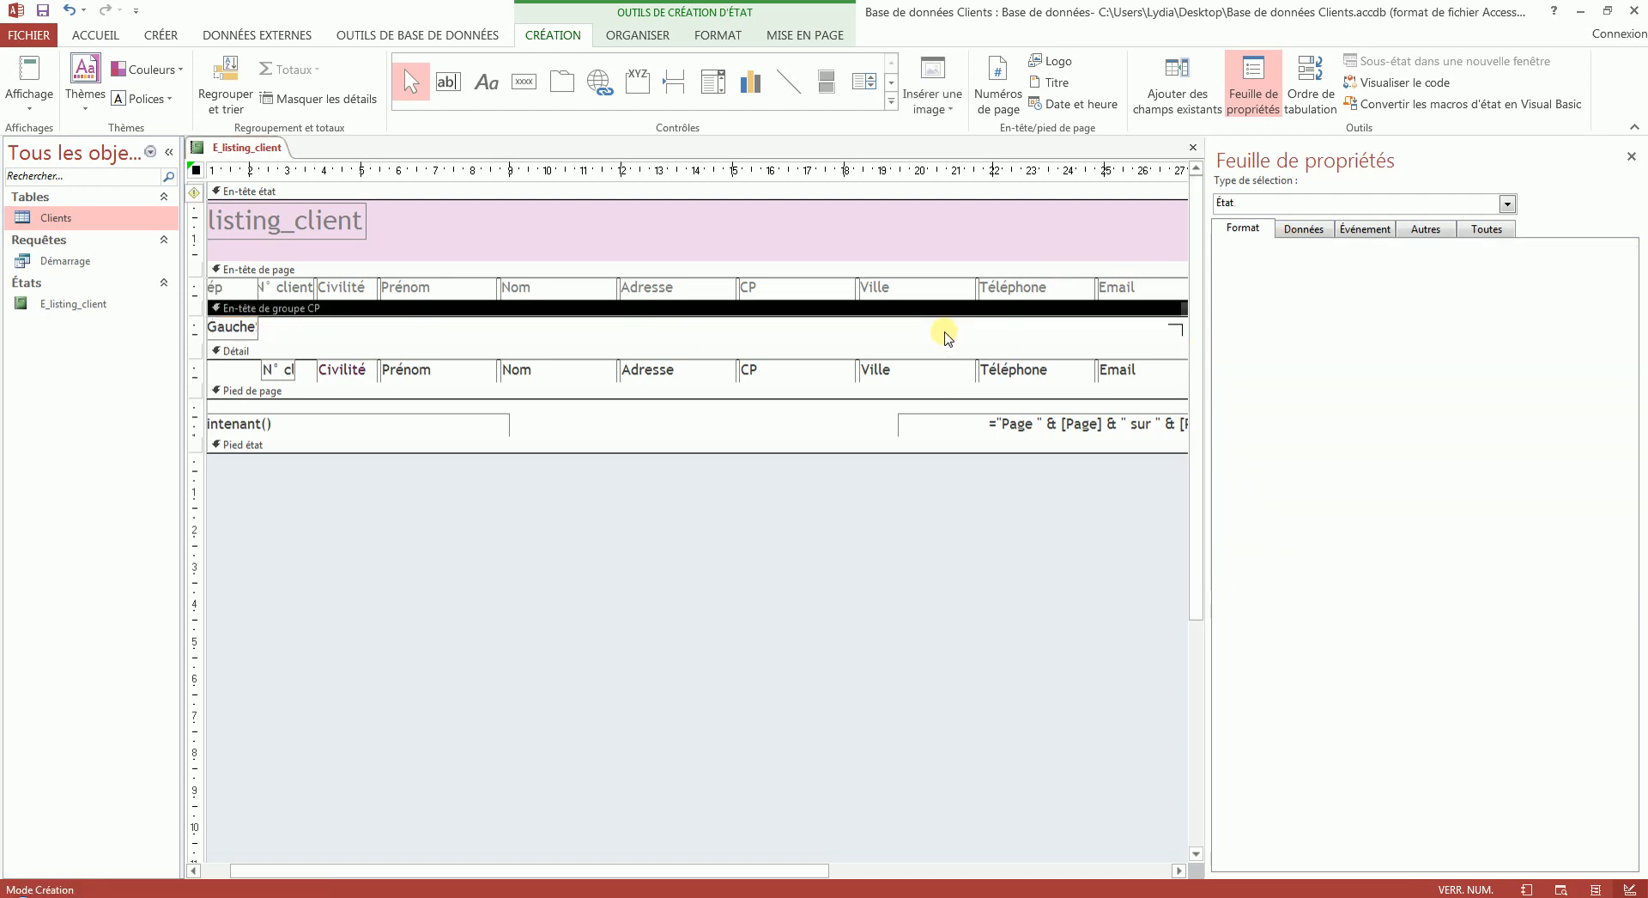
- Check the report in report view and examine the CP group's sort, interval and totals options in design mode
{"action": "left_click", "coordinate": [30, 71]}
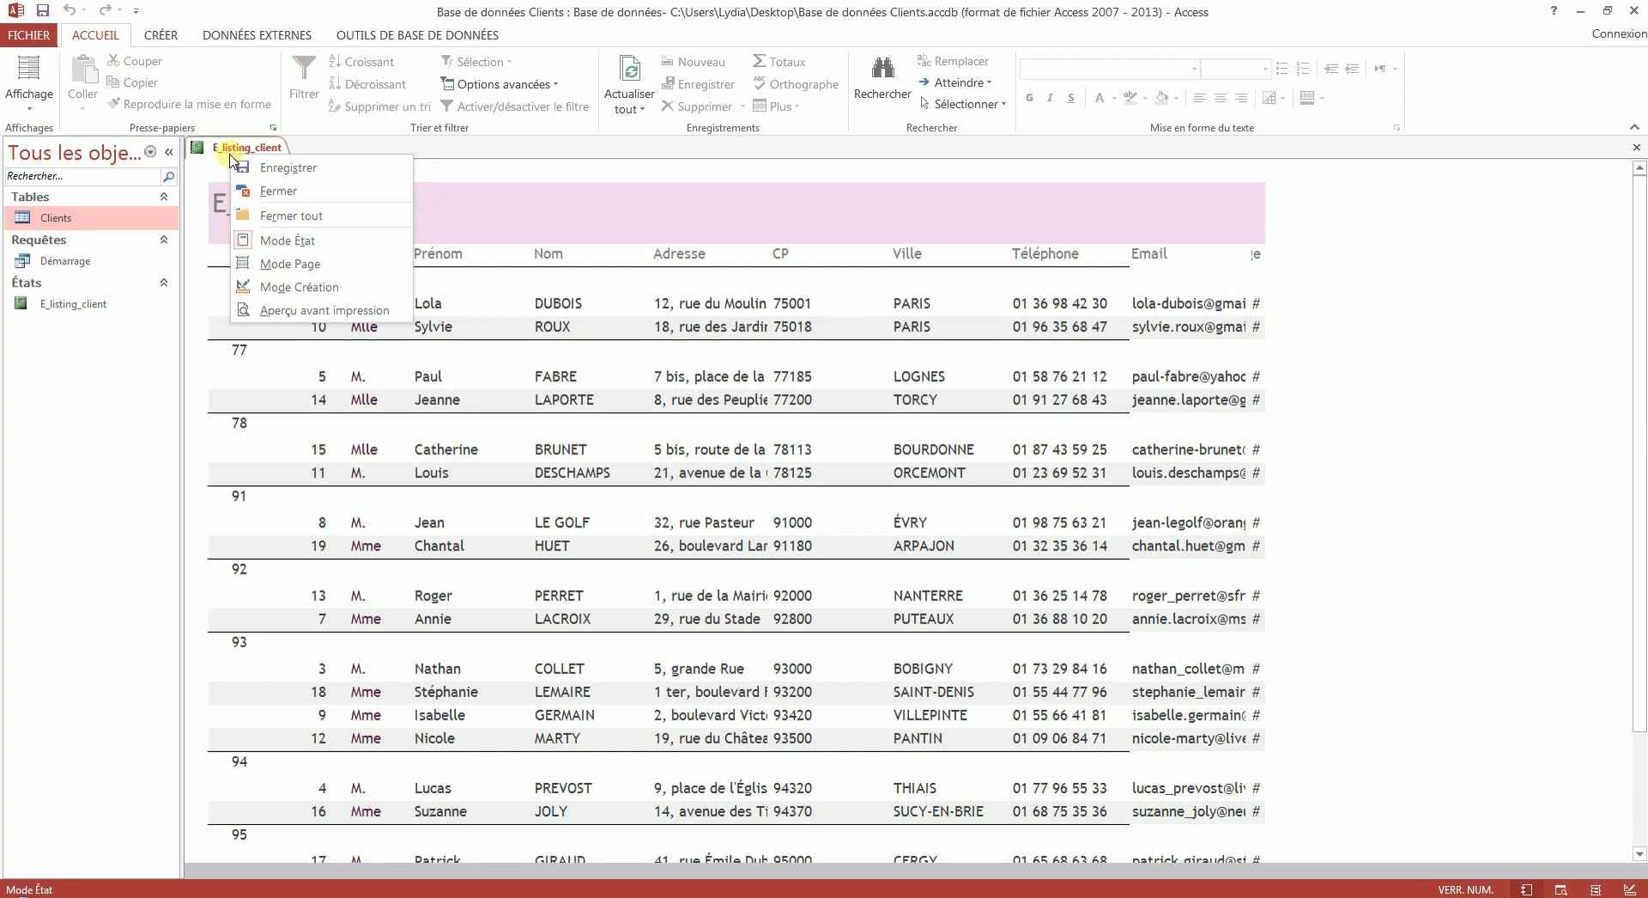
{"action": "left_click", "coordinate": [296, 286]}
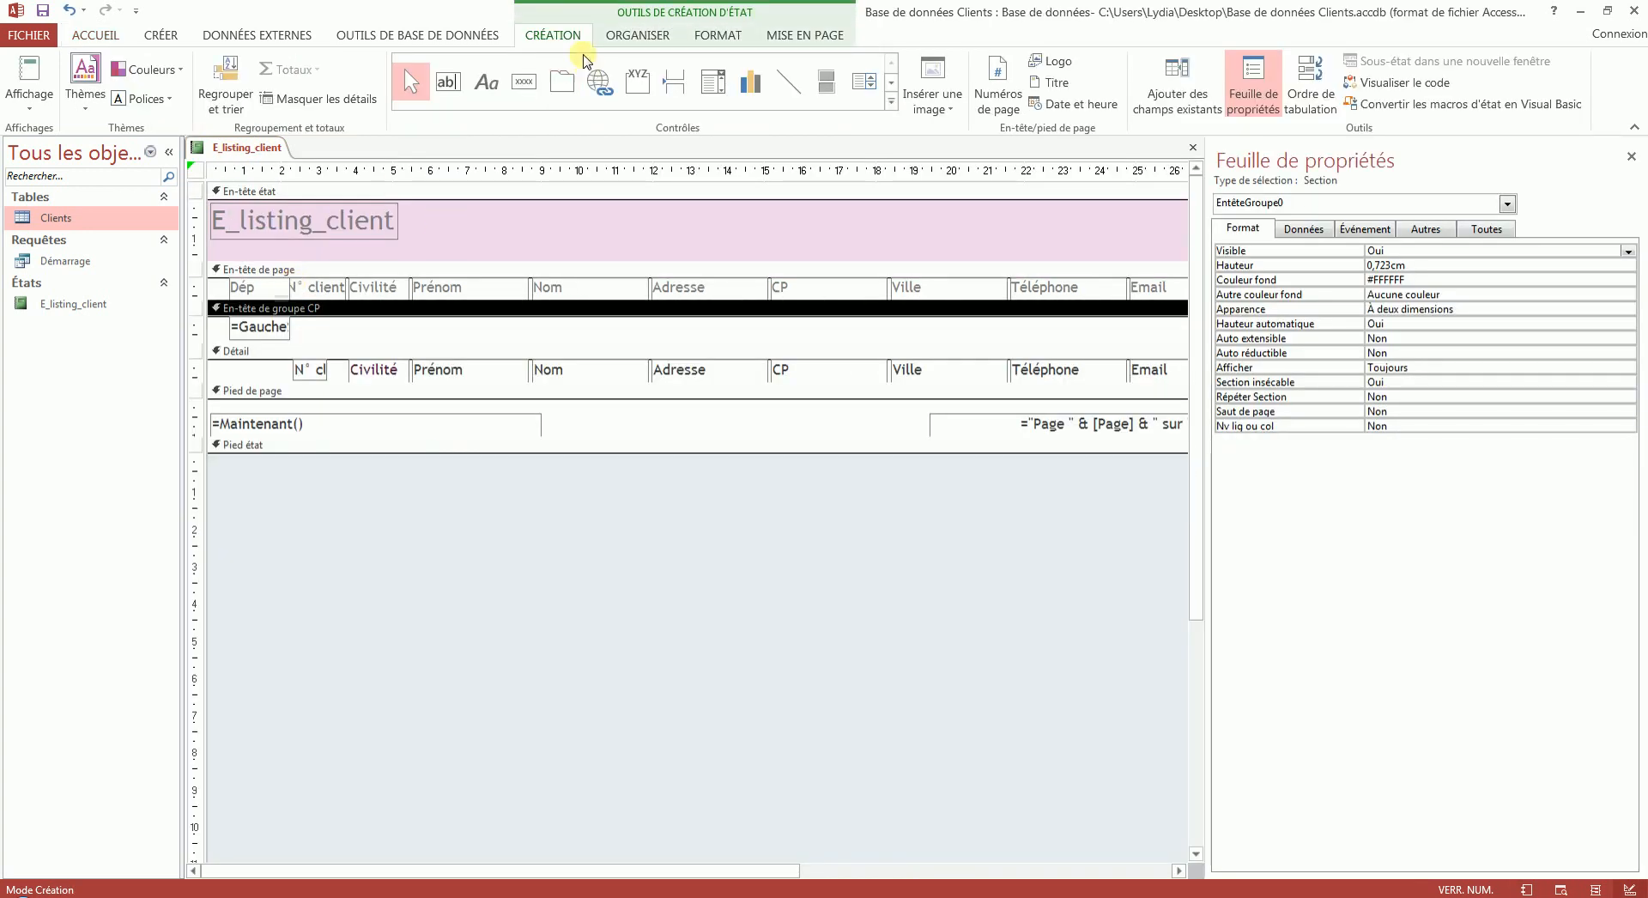
{"action": "left_click", "coordinate": [207, 100]}
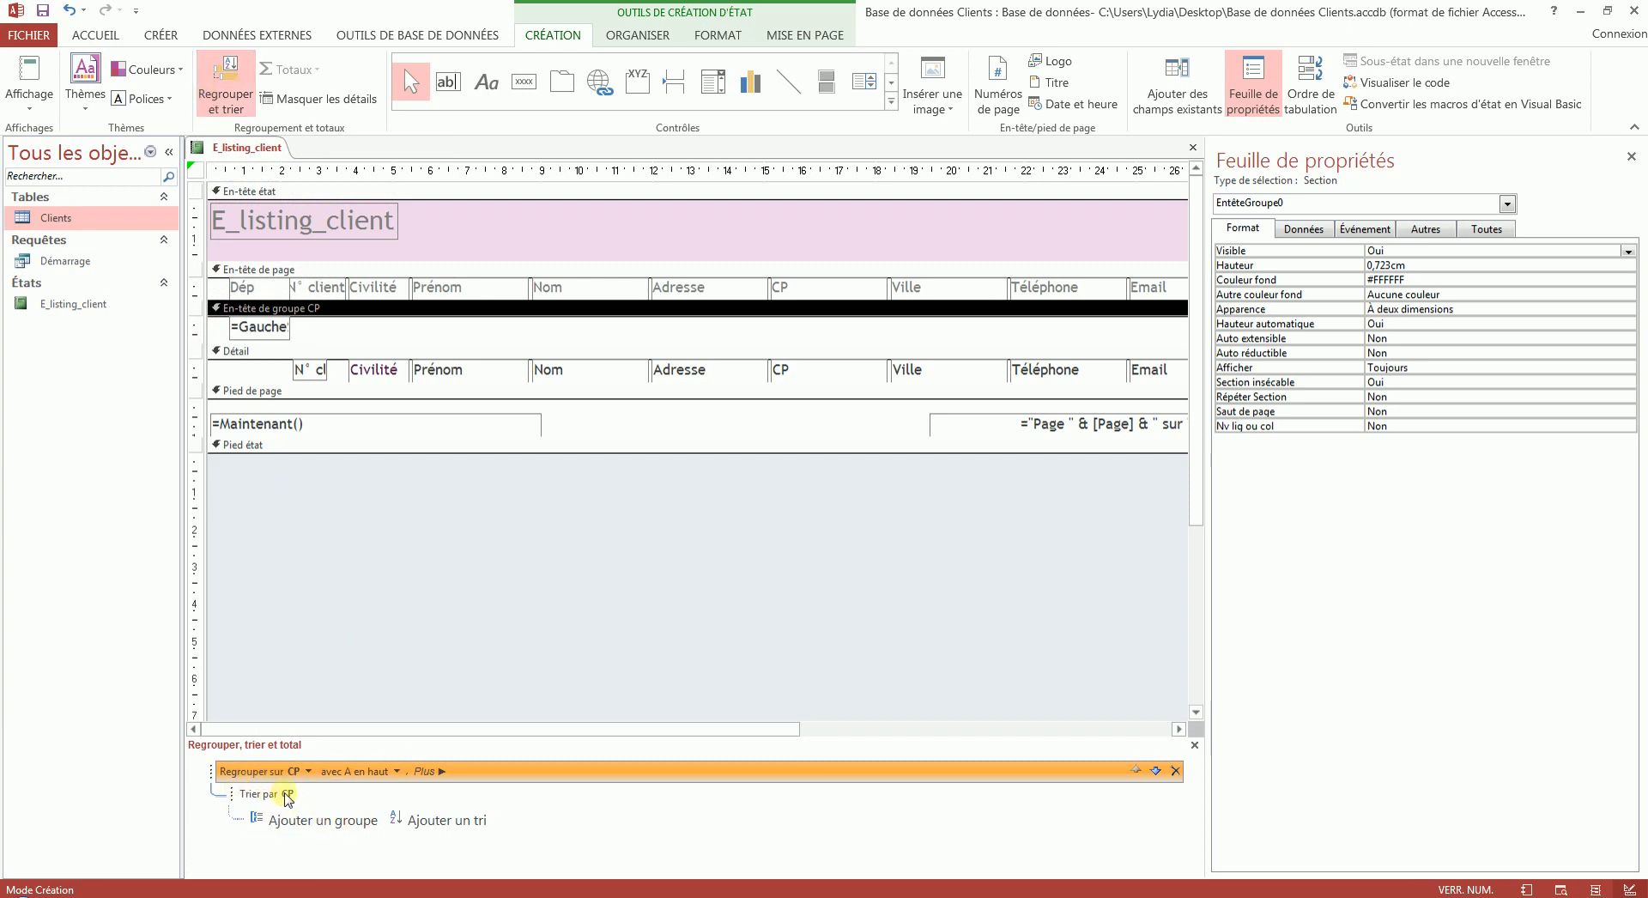
{"action": "left_click", "coordinate": [396, 771]}
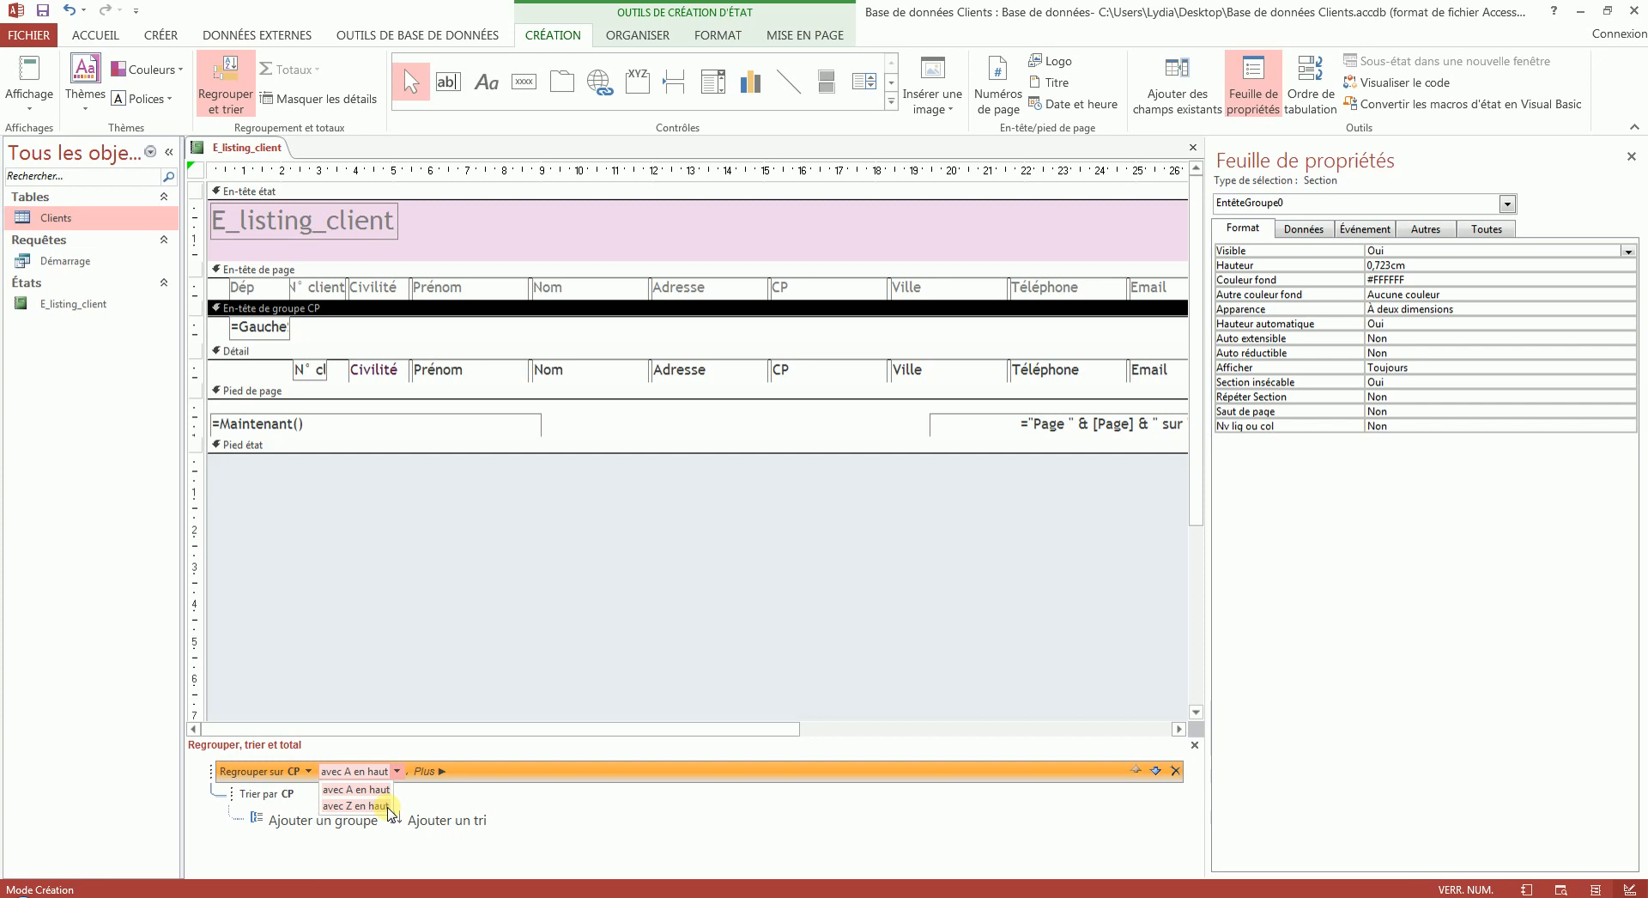
{"action": "left_click", "coordinate": [425, 771]}
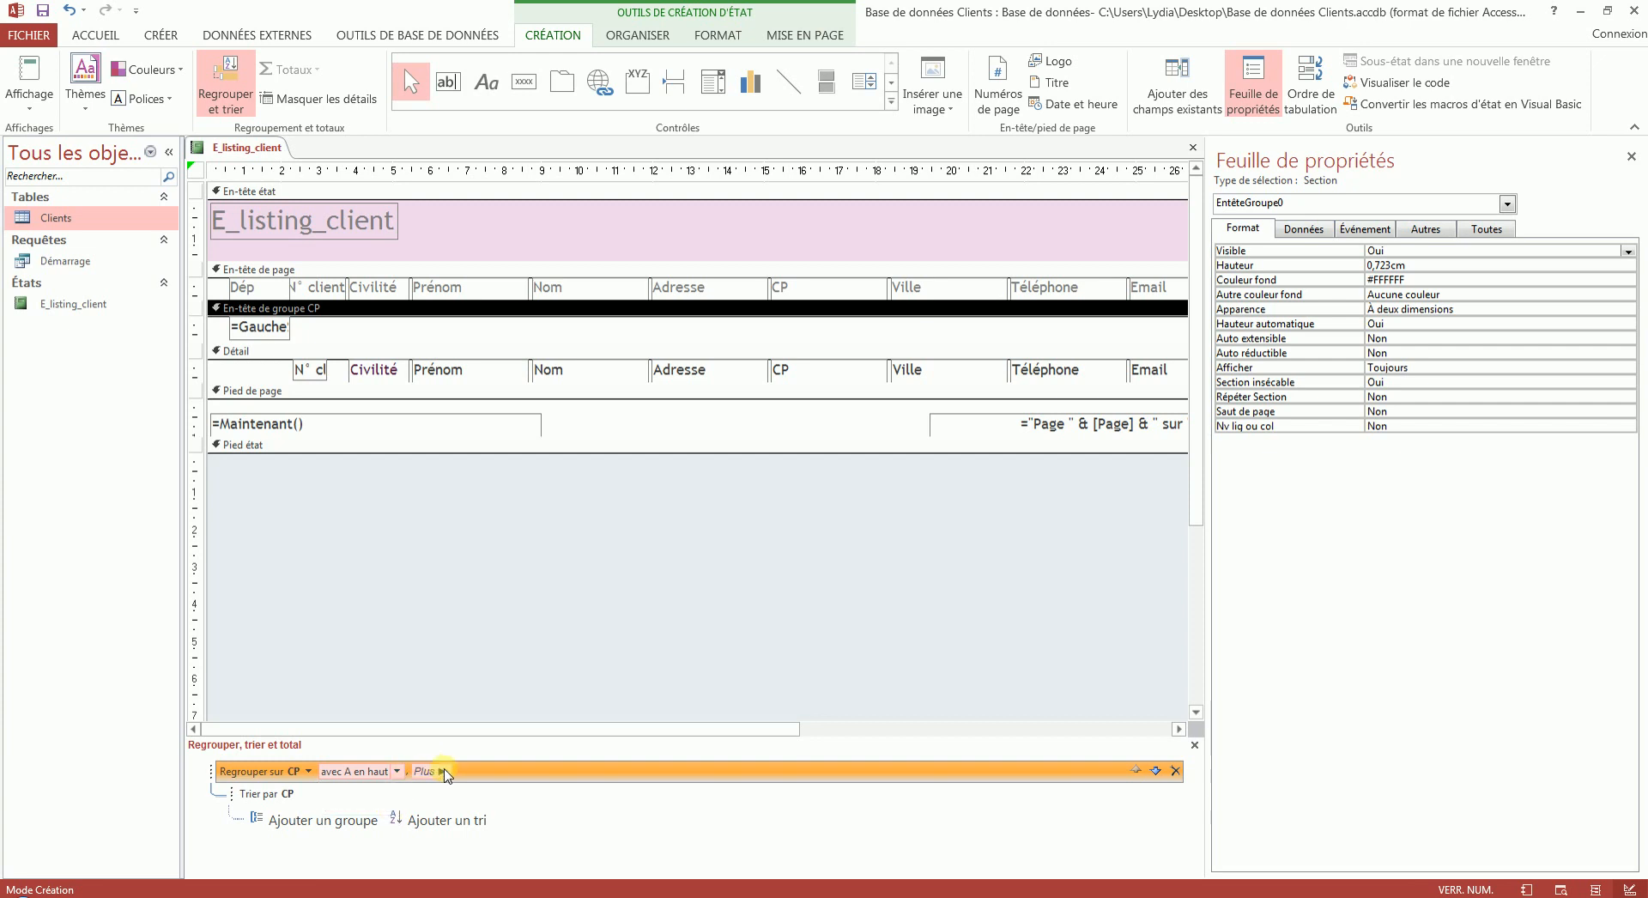
{"action": "left_click", "coordinate": [433, 771]}
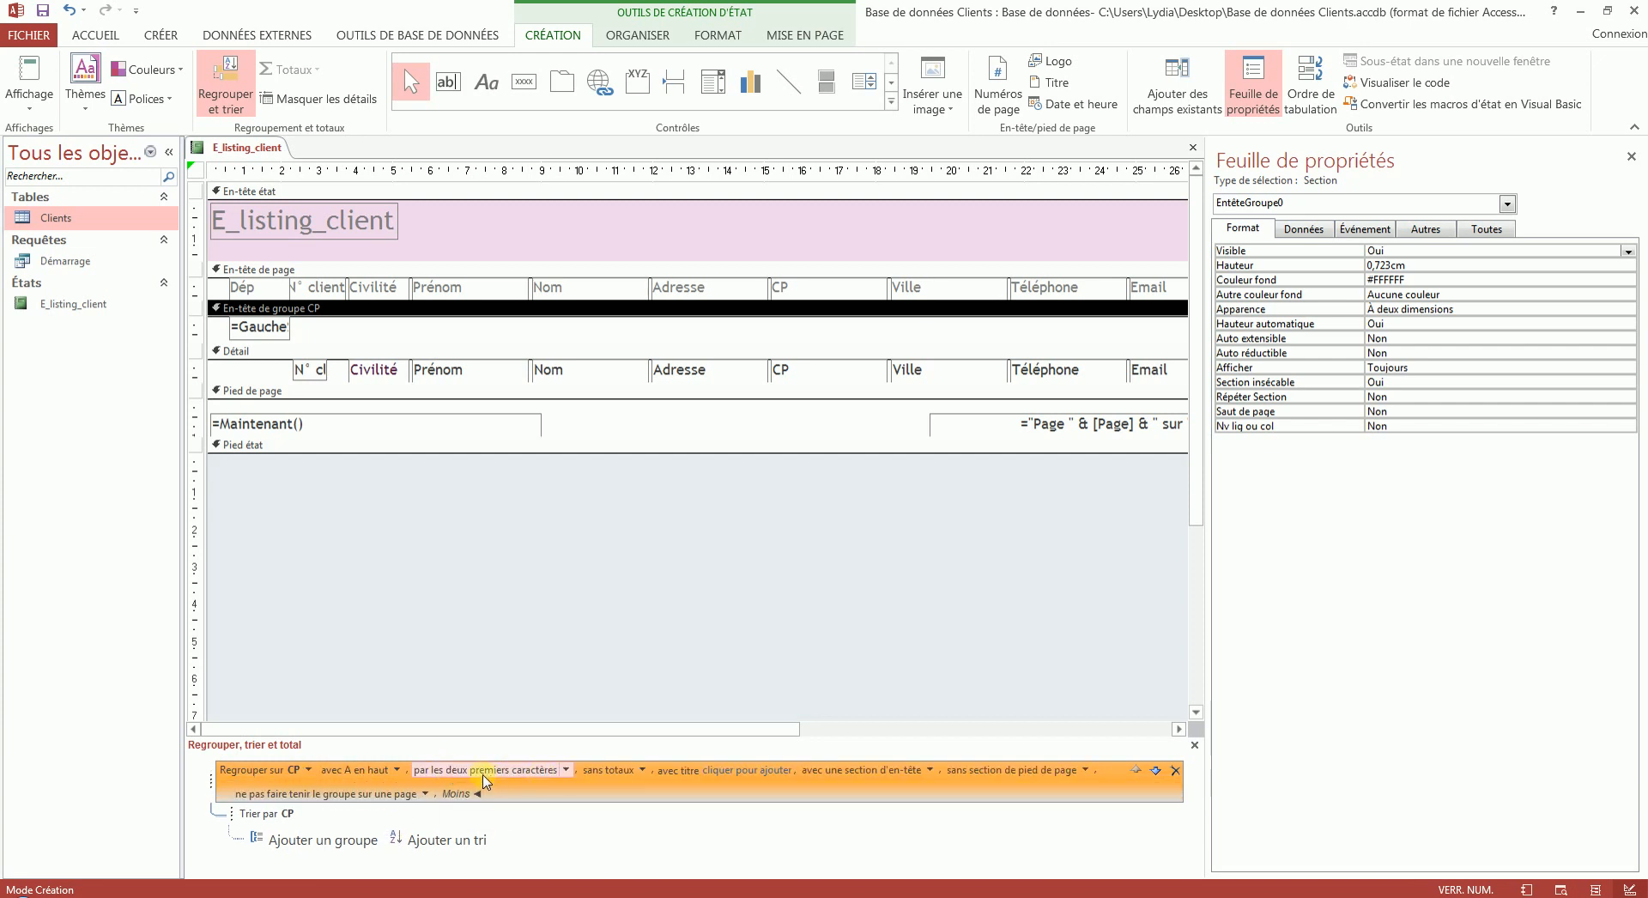
{"action": "left_click", "coordinate": [566, 770]}
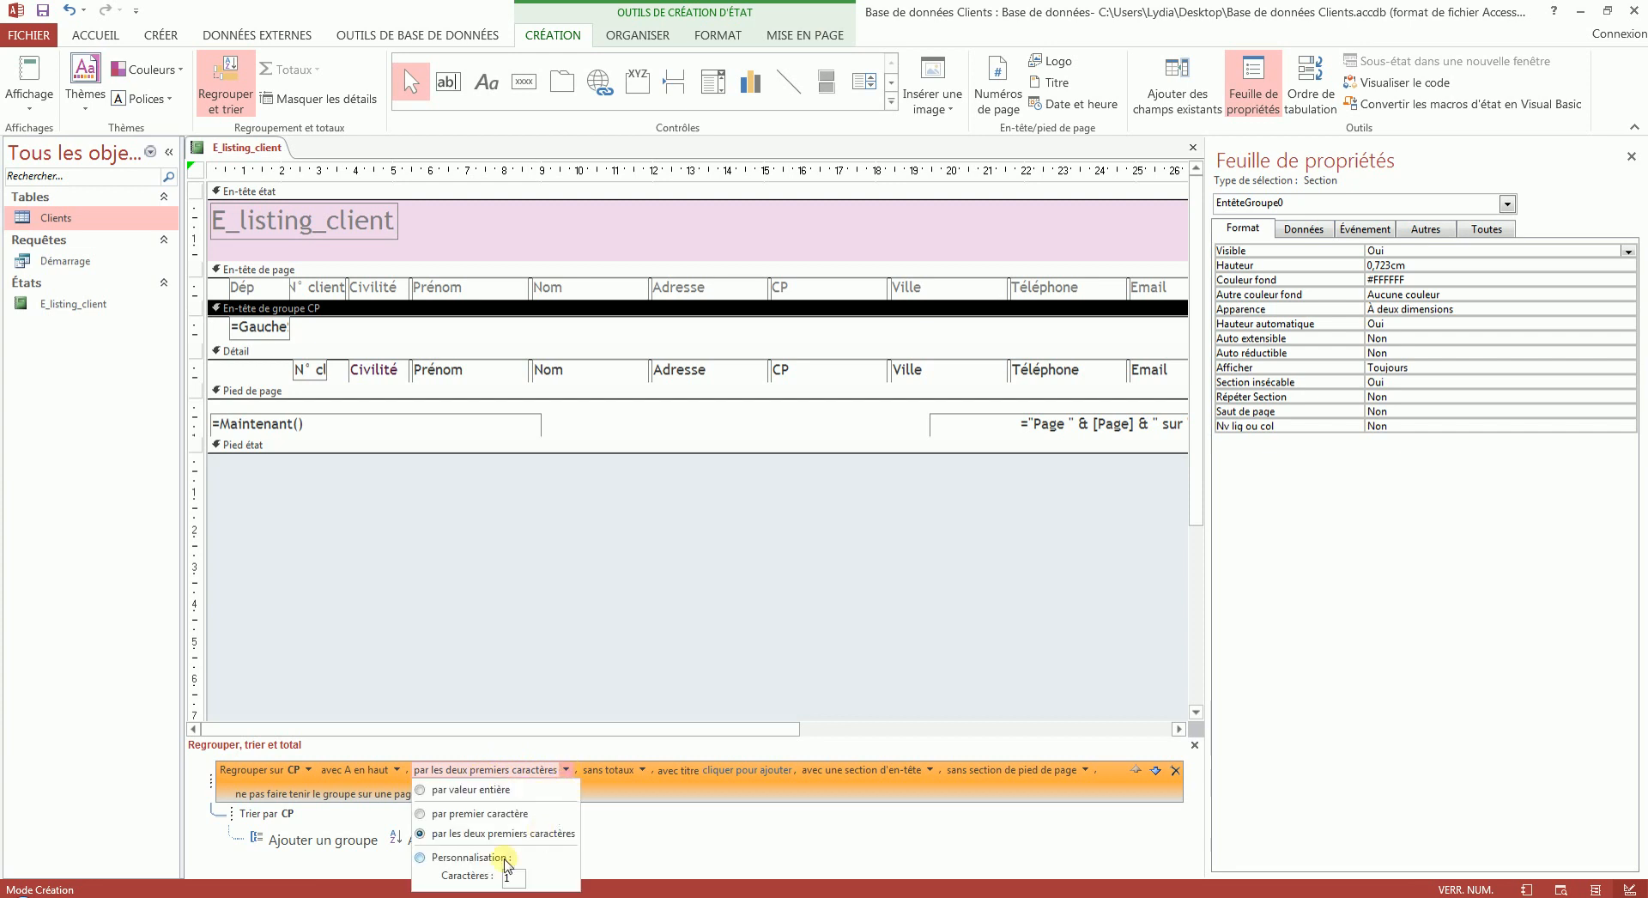
{"action": "left_click", "coordinate": [643, 772]}
{"action": "left_click", "coordinate": [634, 801]}
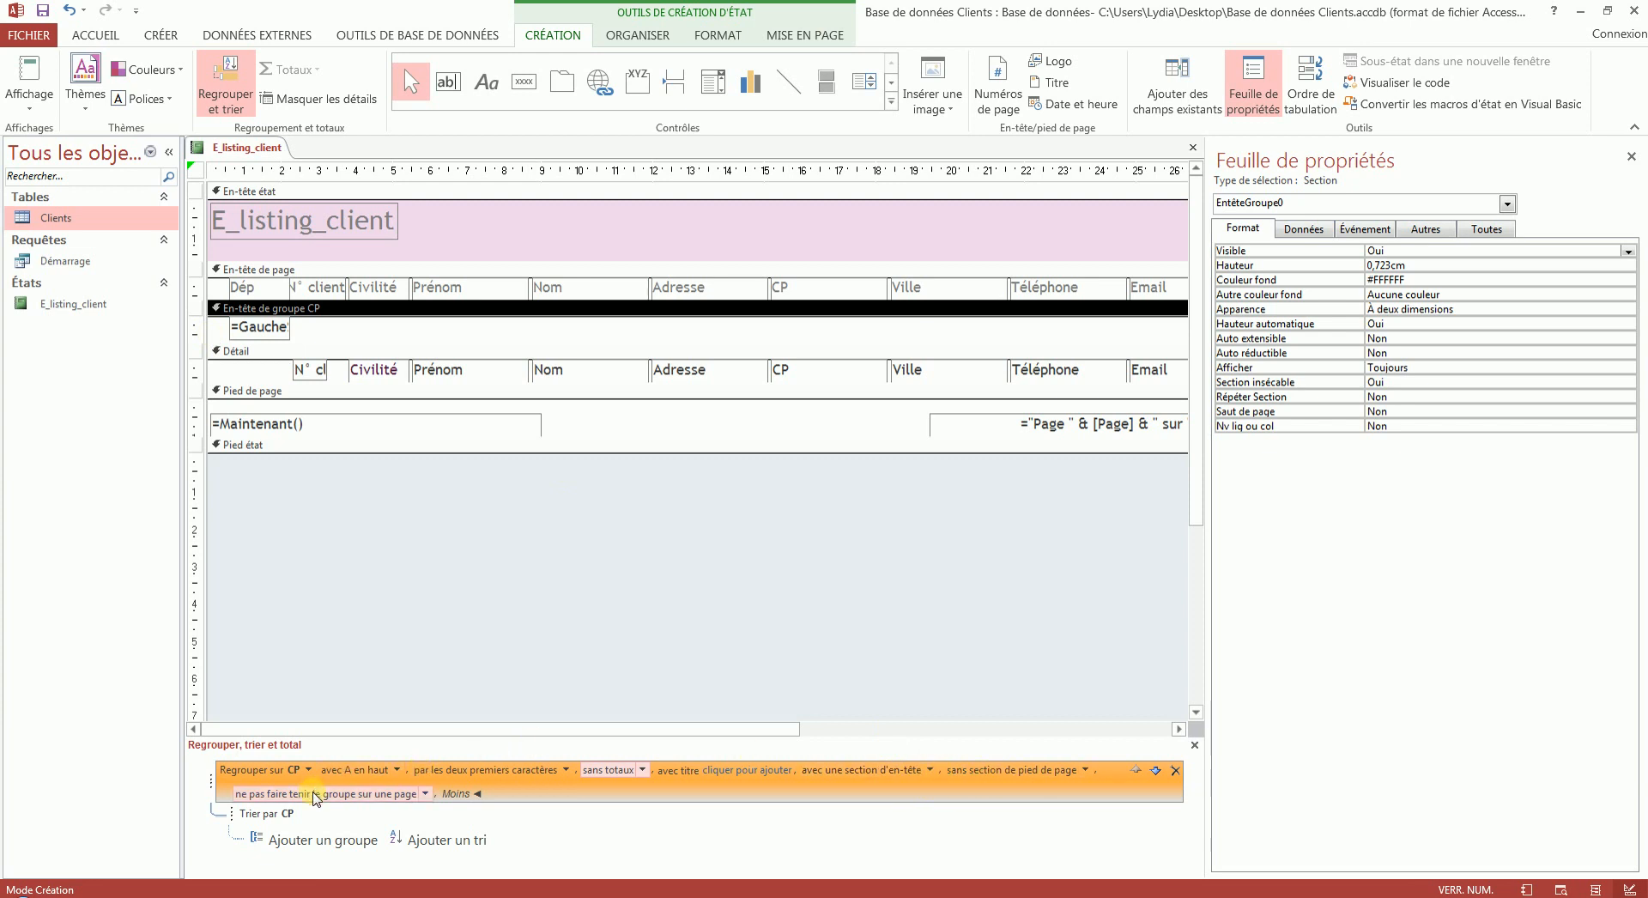
- Add a sort by Nom below the CP sort level and check the result in report view
{"action": "left_click", "coordinate": [447, 842]}
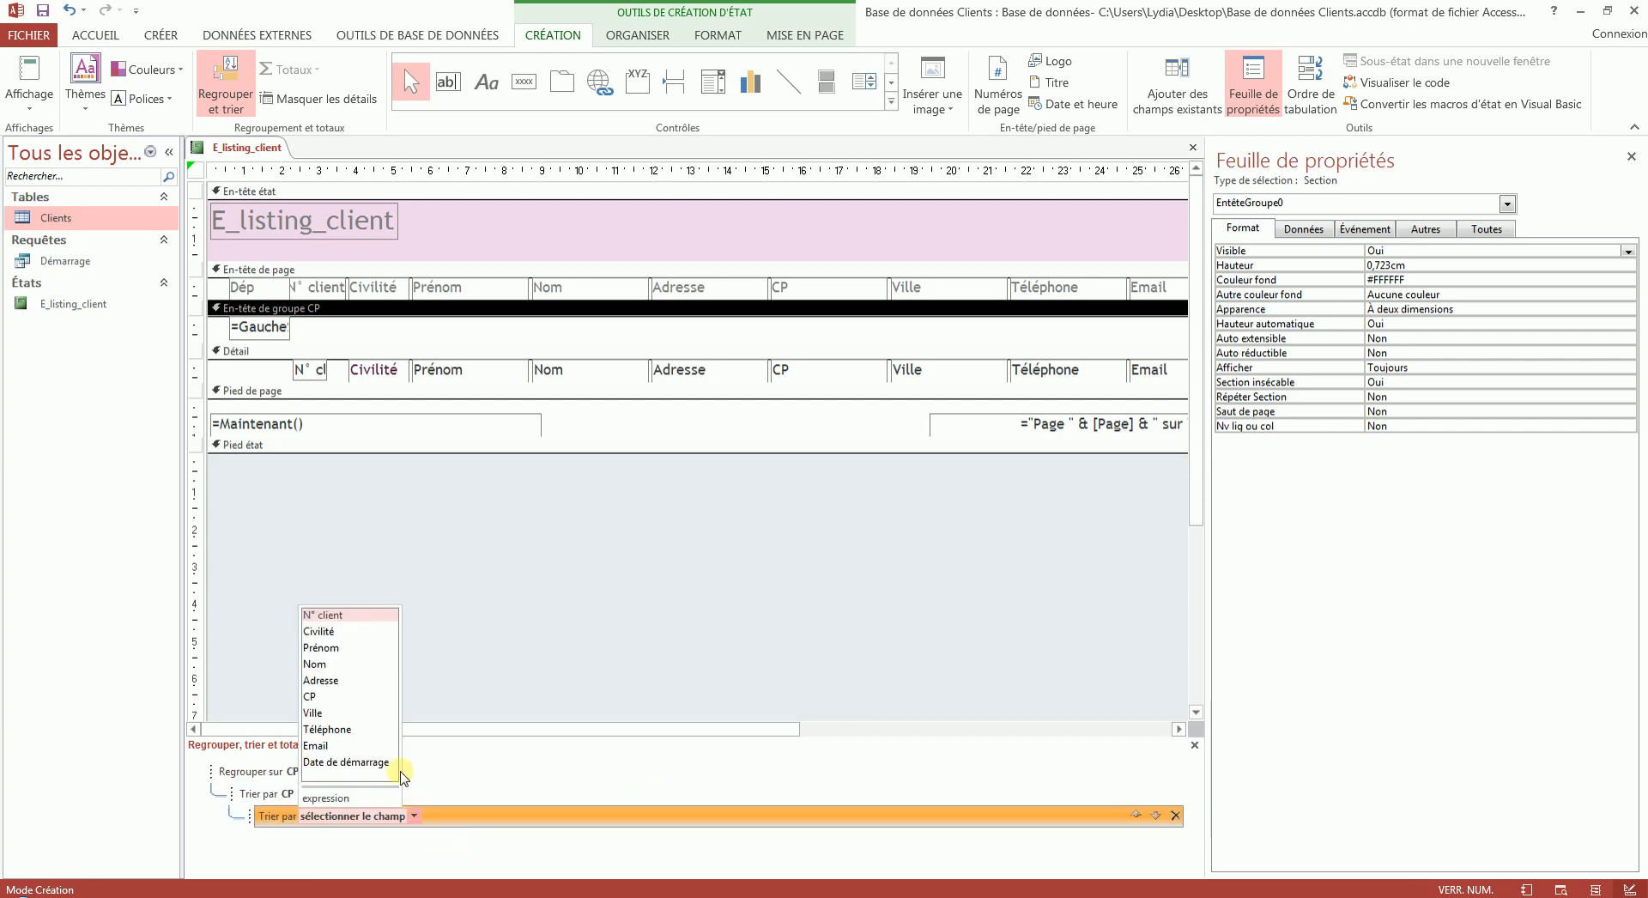
{"action": "left_click", "coordinate": [336, 664]}
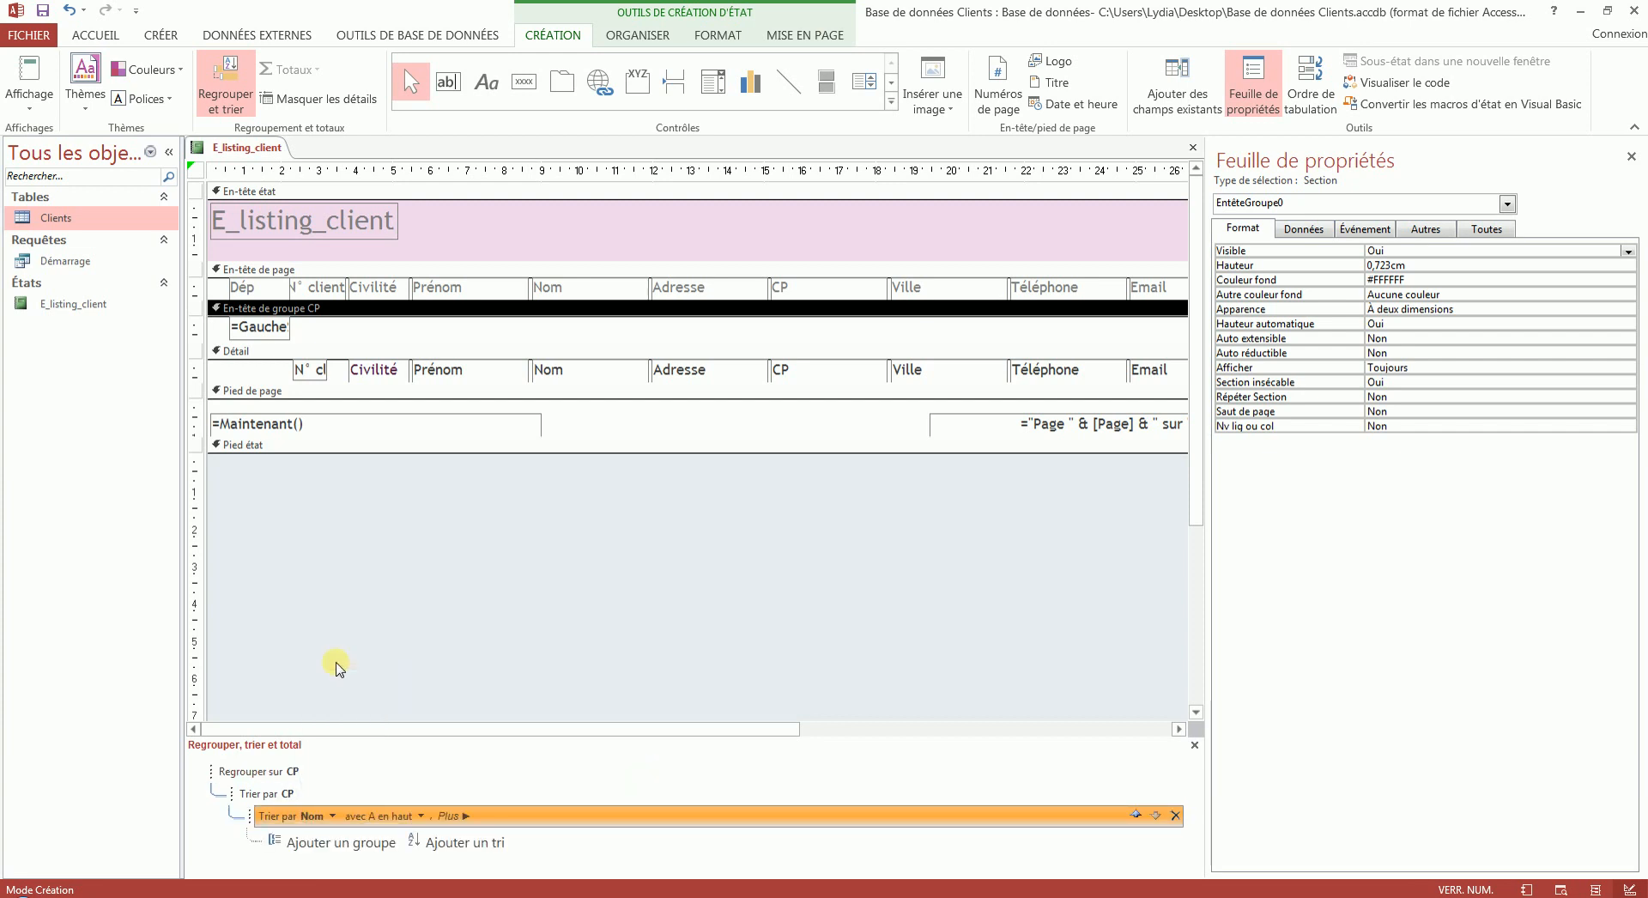
{"action": "left_click", "coordinate": [20, 71]}
{"action": "scroll", "coordinate": [714, 577], "scroll_direction": "down", "scroll_amount": 2}
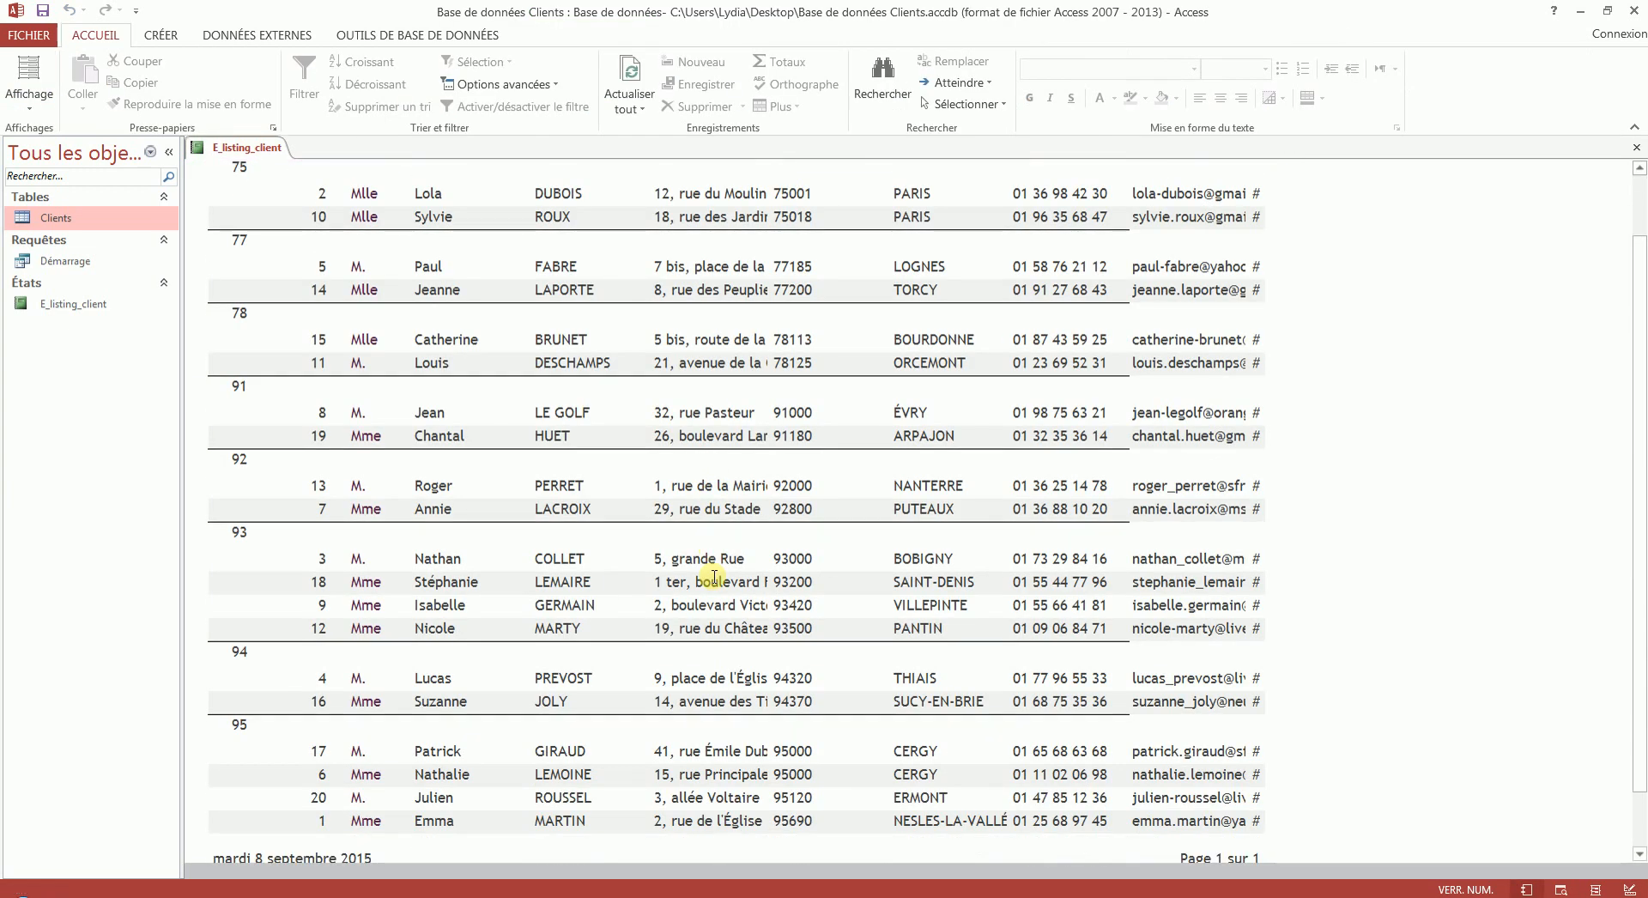
{"action": "scroll", "coordinate": [714, 577], "scroll_direction": "down", "scroll_amount": 1}
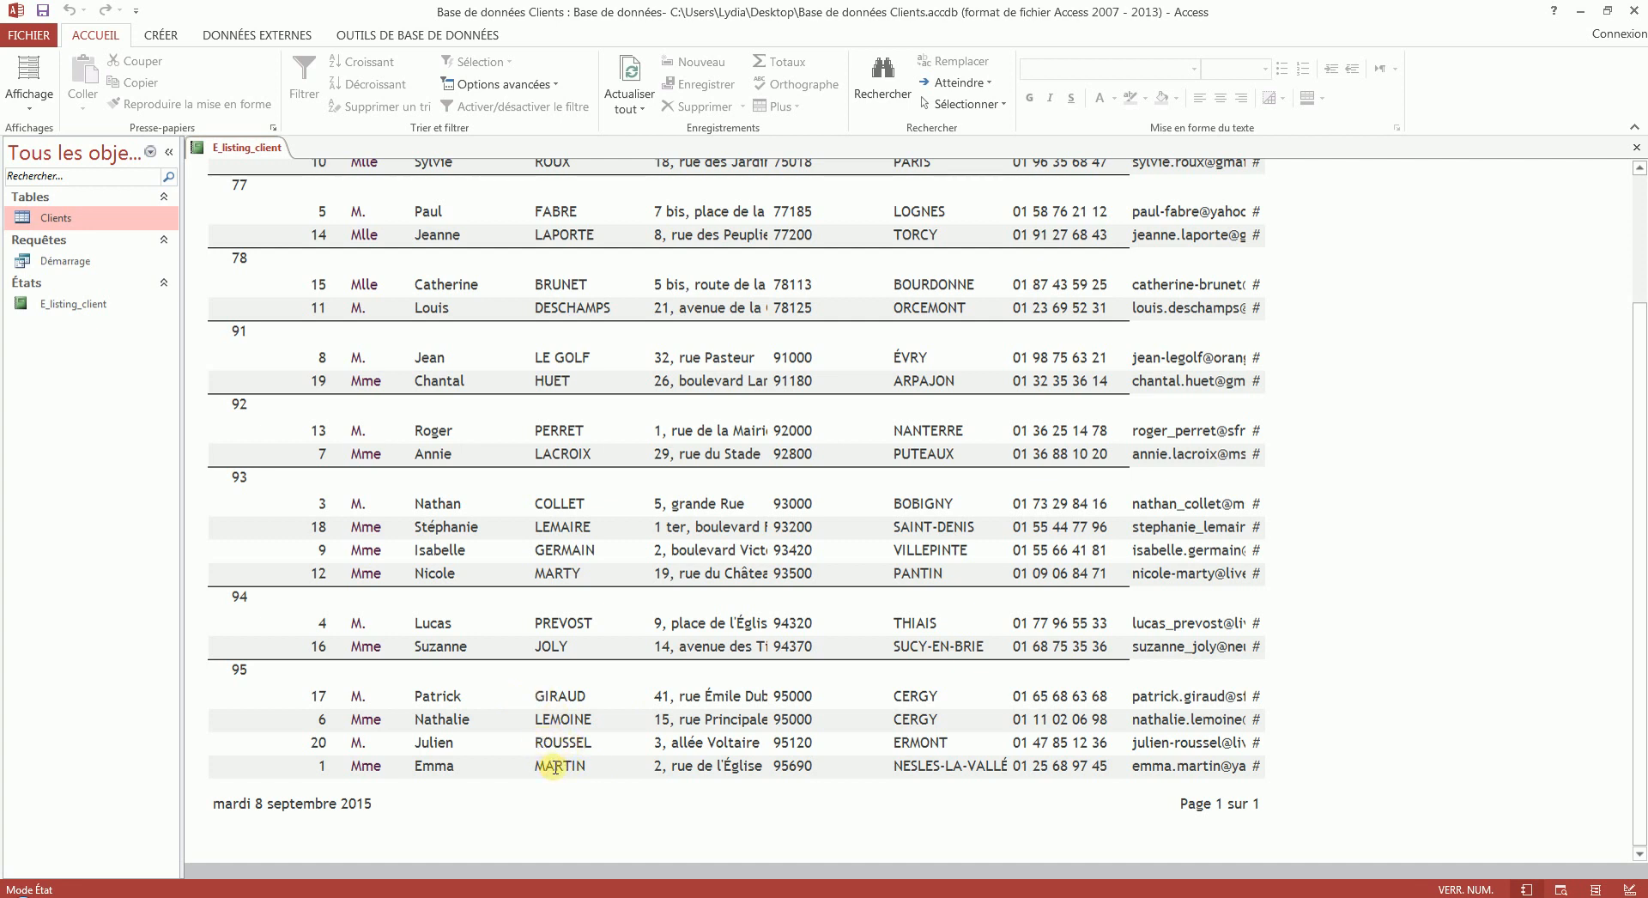
- In design mode, delete the CP sort level below the CP group and check the record order in report view
{"action": "right_click", "coordinate": [234, 148]}
{"action": "left_click", "coordinate": [292, 279]}
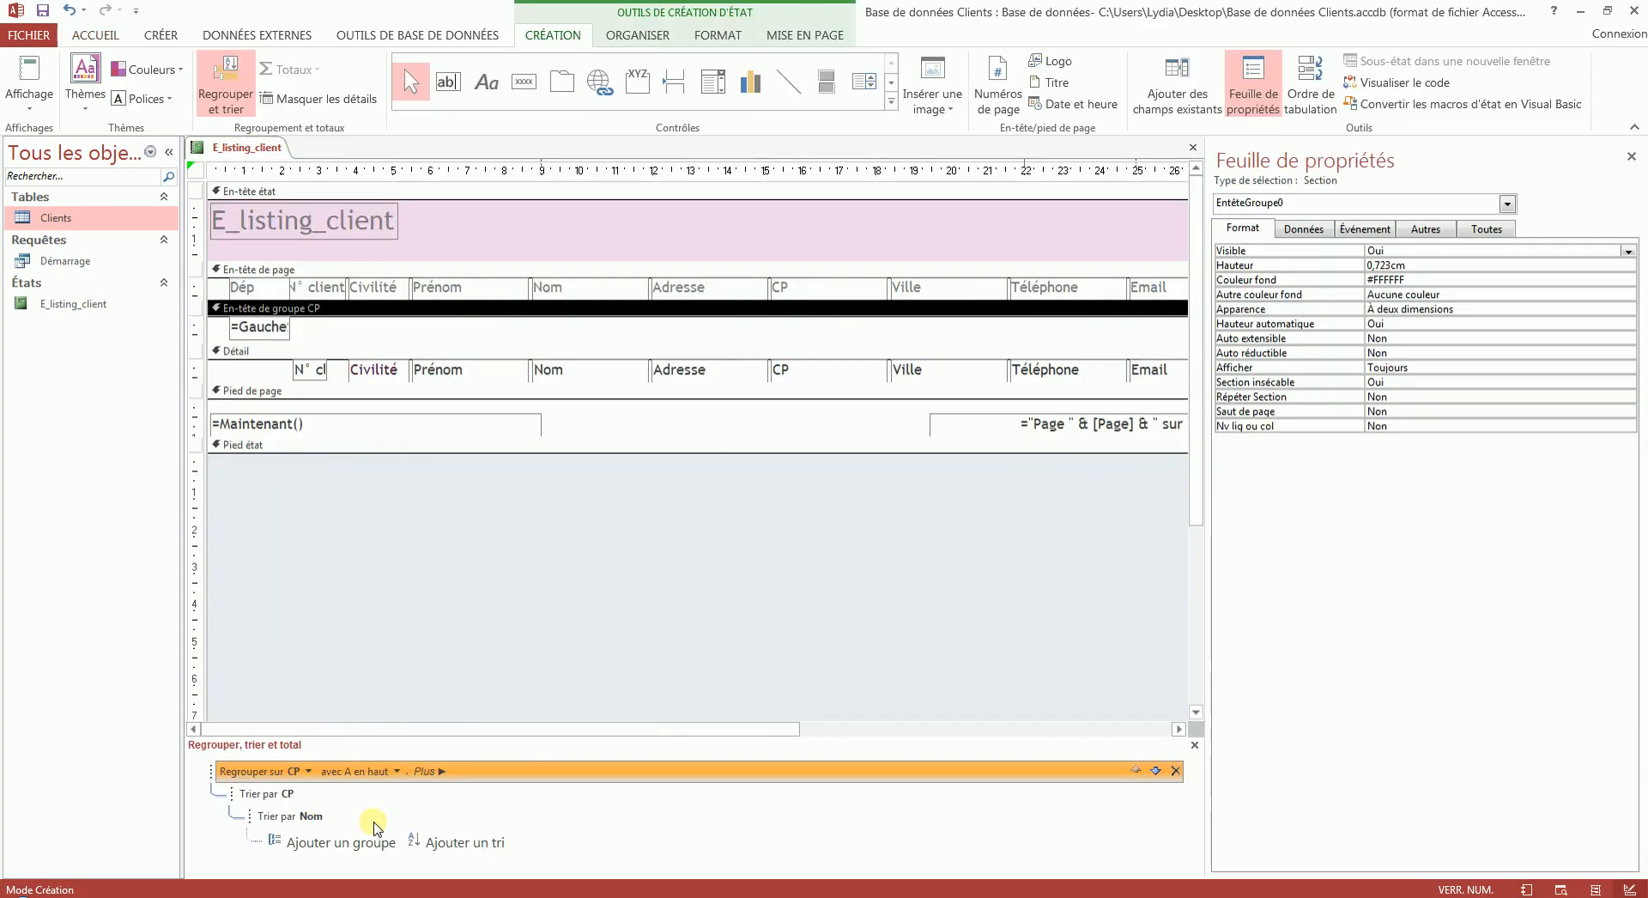
{"action": "left_click", "coordinate": [289, 794]}
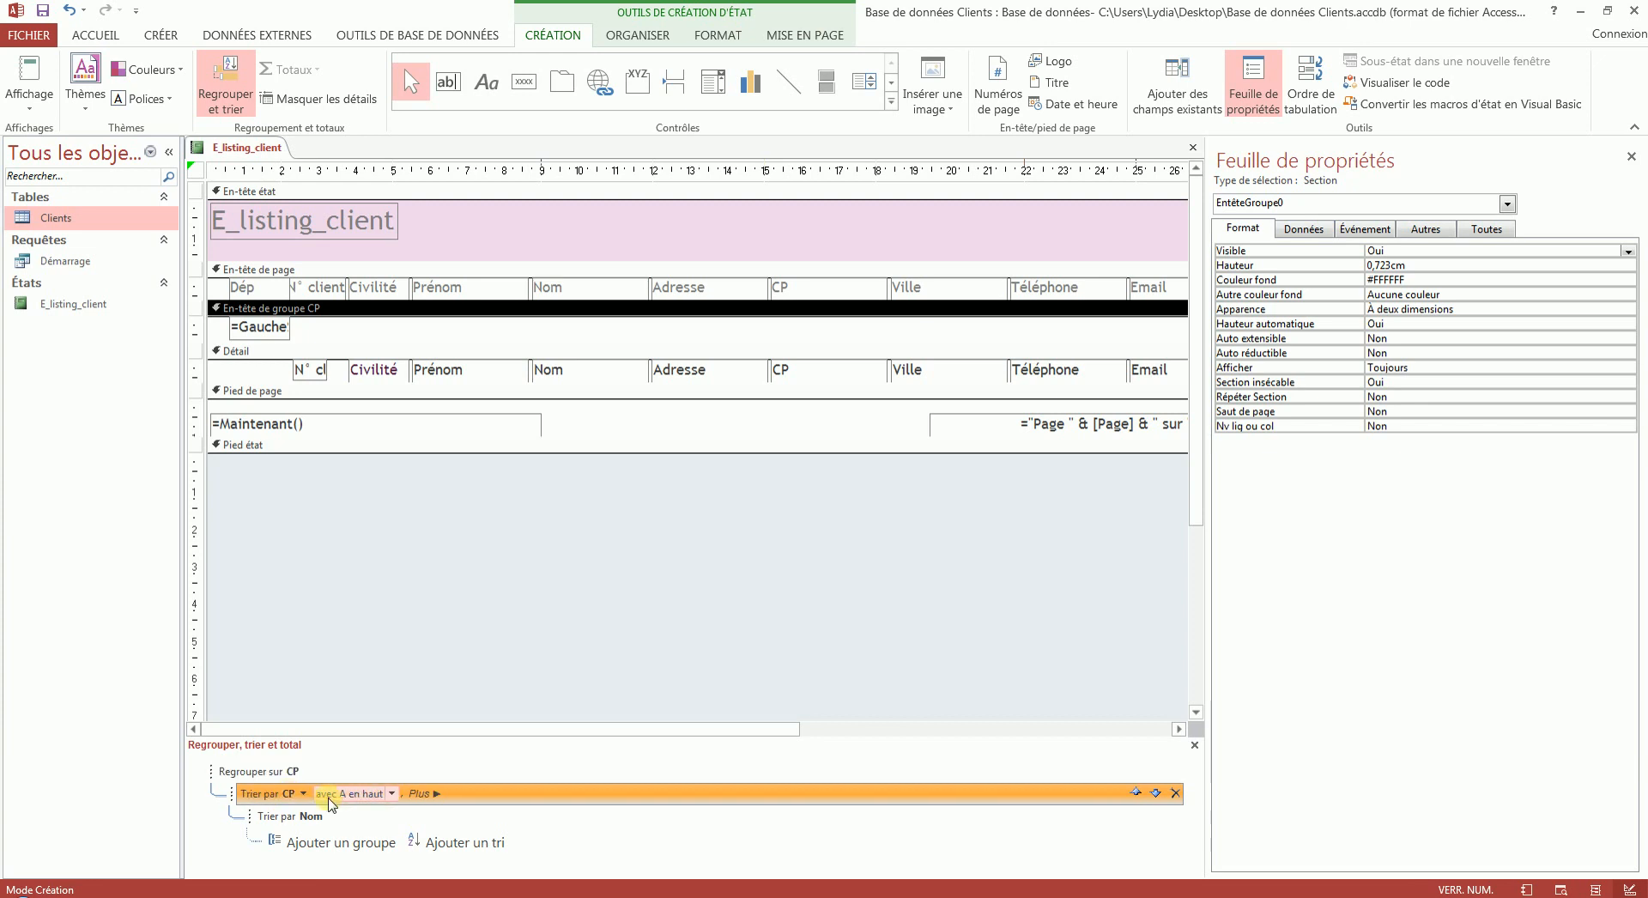
{"action": "left_click", "coordinate": [1176, 793]}
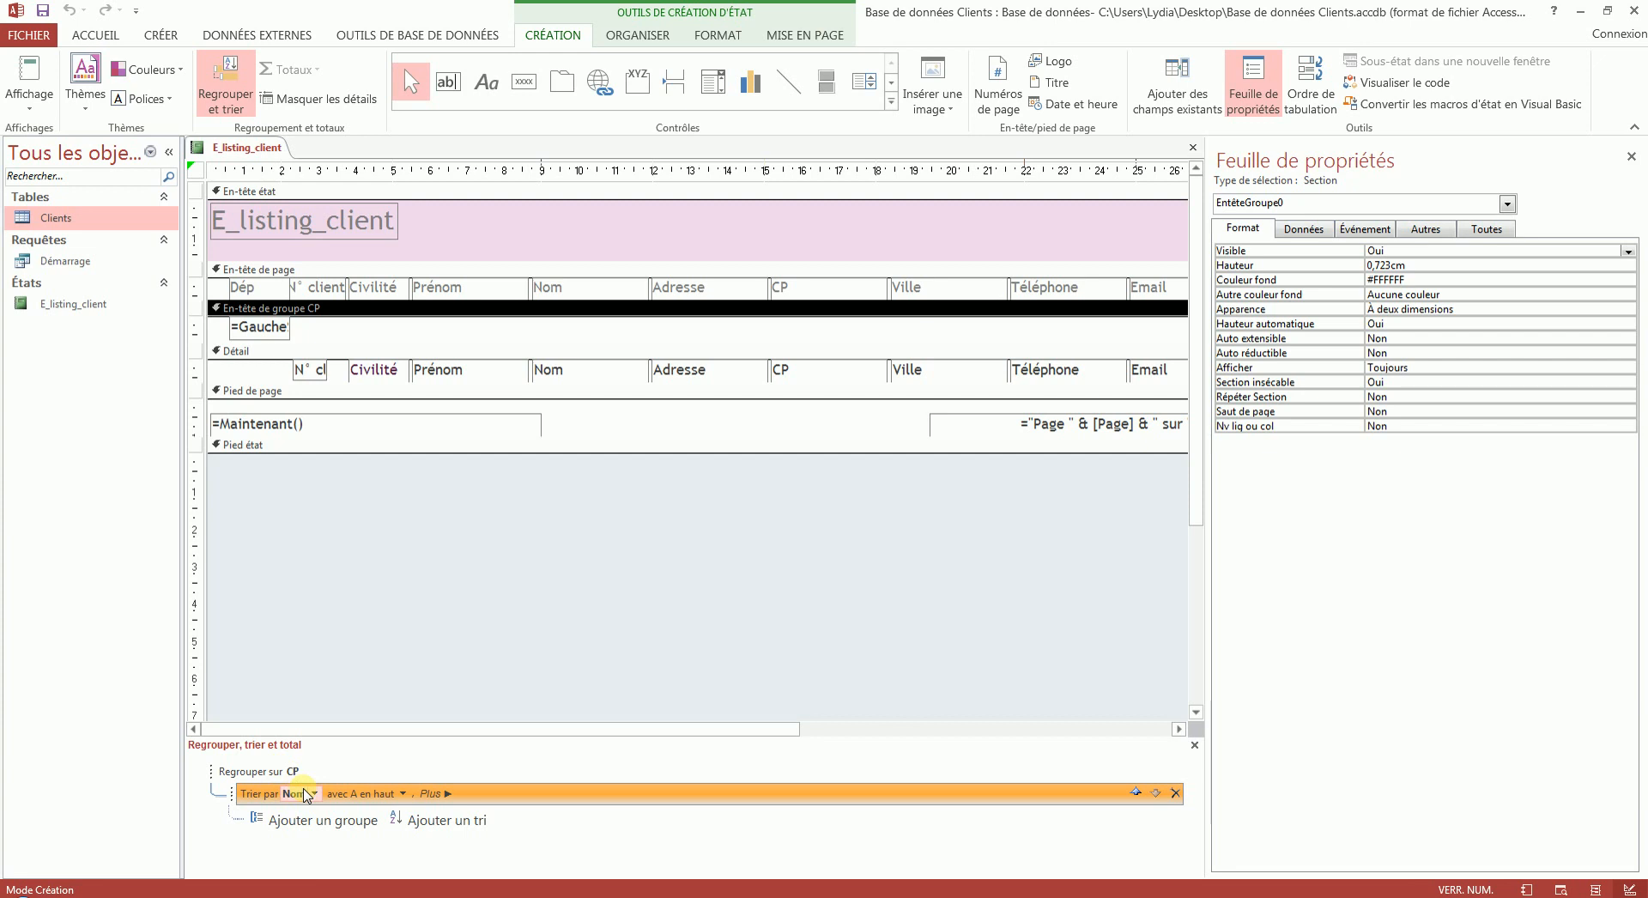
{"action": "left_click", "coordinate": [29, 73]}
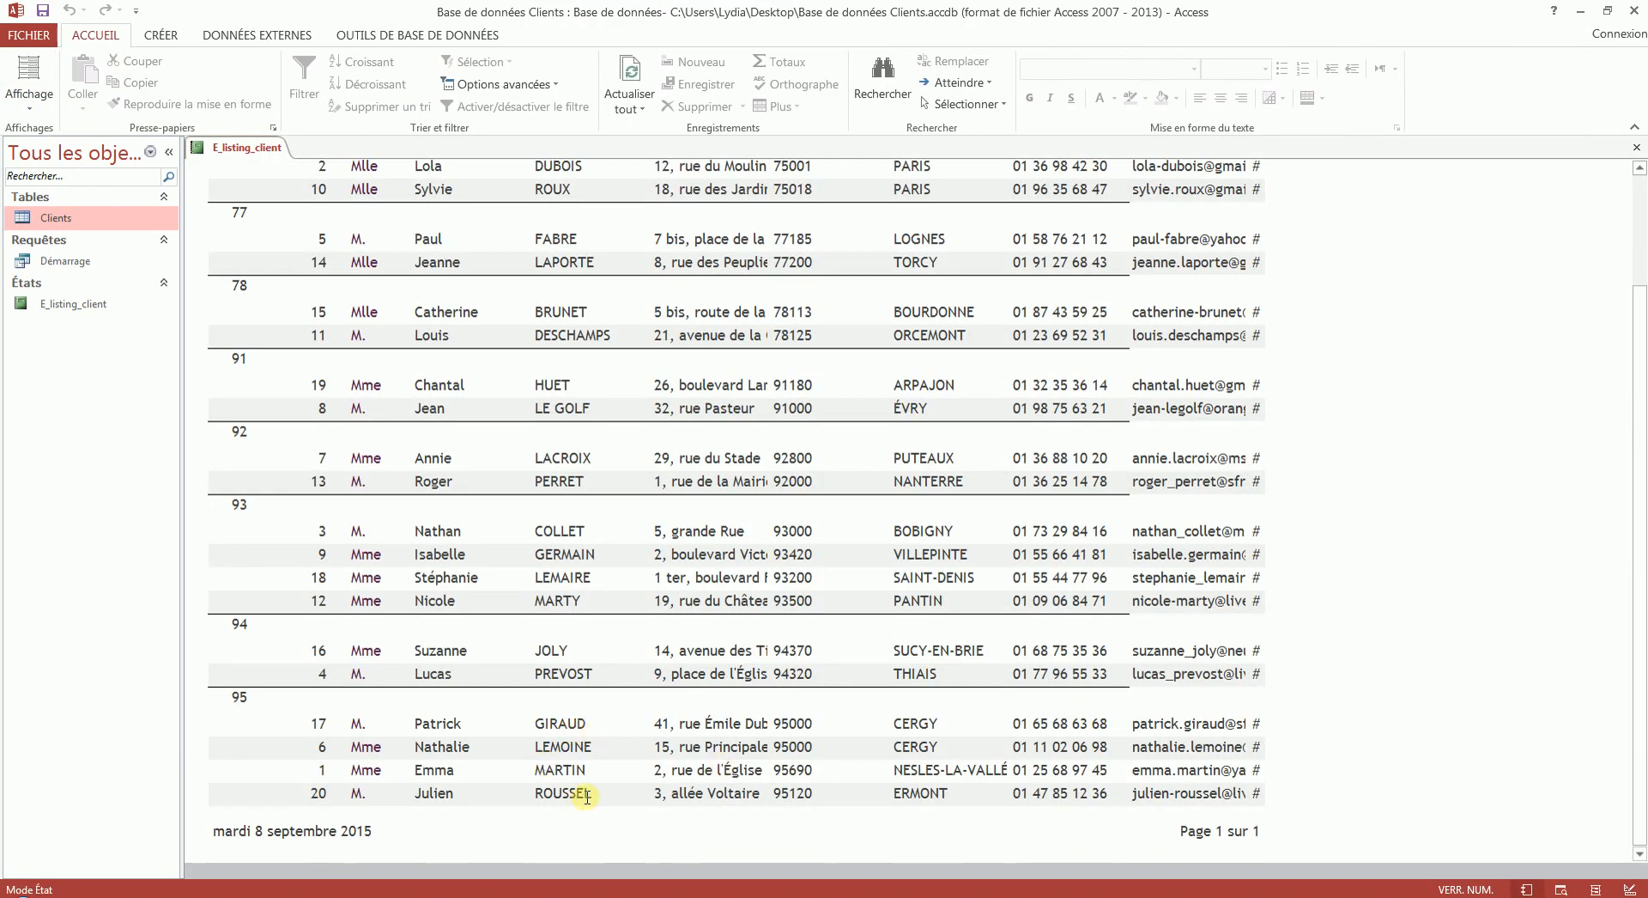
{"action": "scroll", "coordinate": [586, 796], "scroll_direction": "up", "scroll_amount": 3}
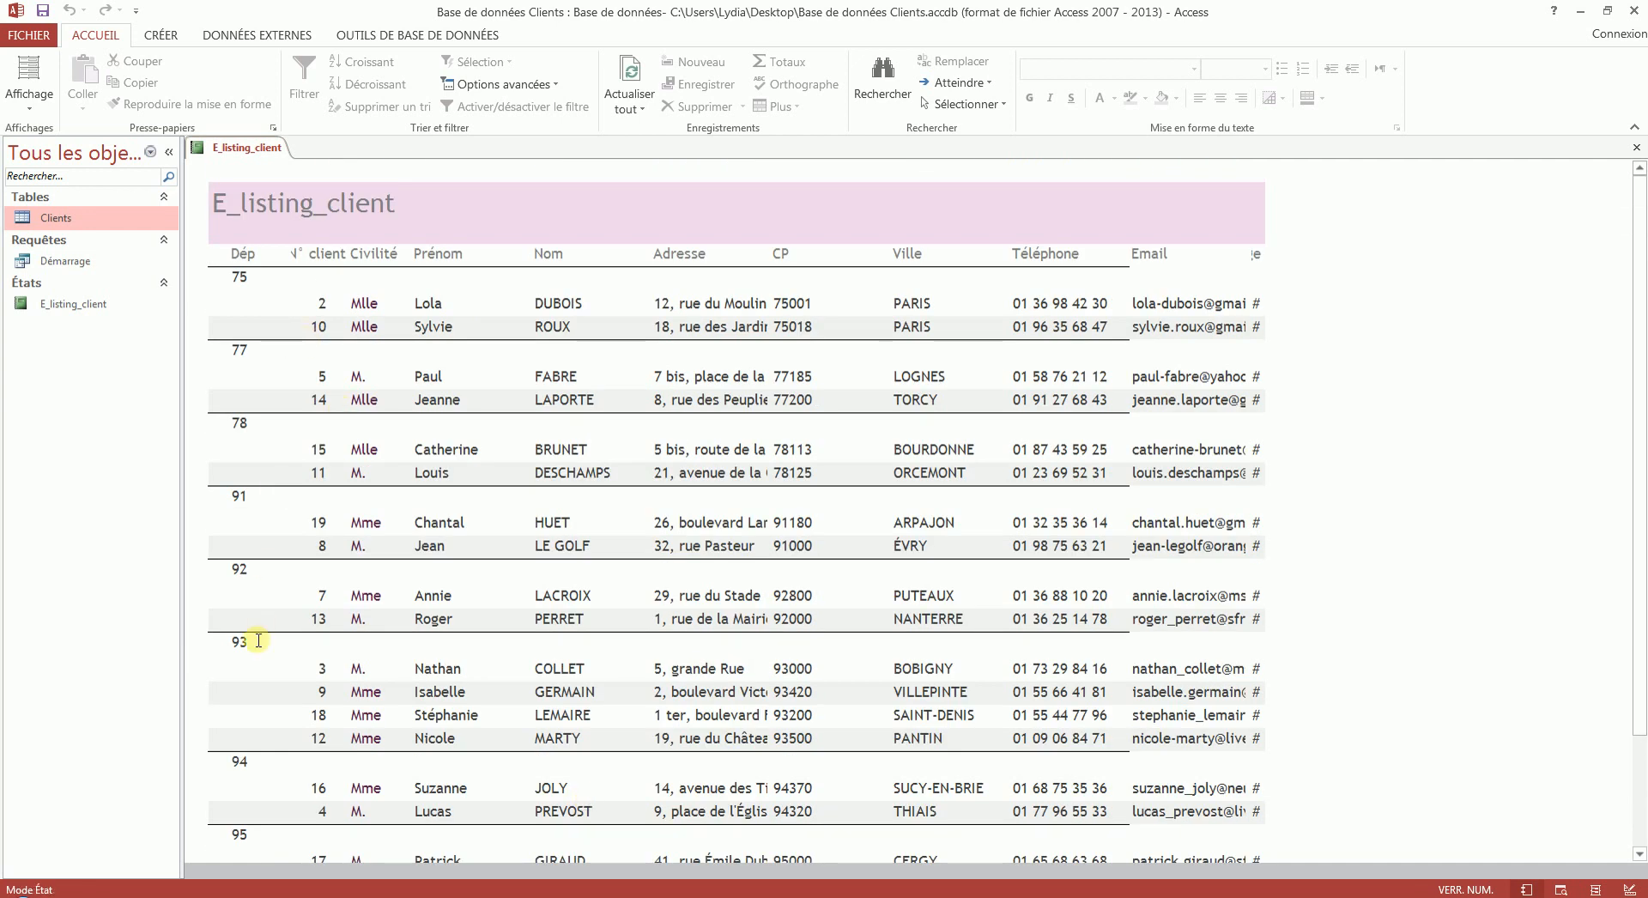
- In design mode, delete the CP group level with its header controls, and also delete the Nom sort level
{"action": "right_click", "coordinate": [240, 147]}
{"action": "left_click", "coordinate": [283, 275]}
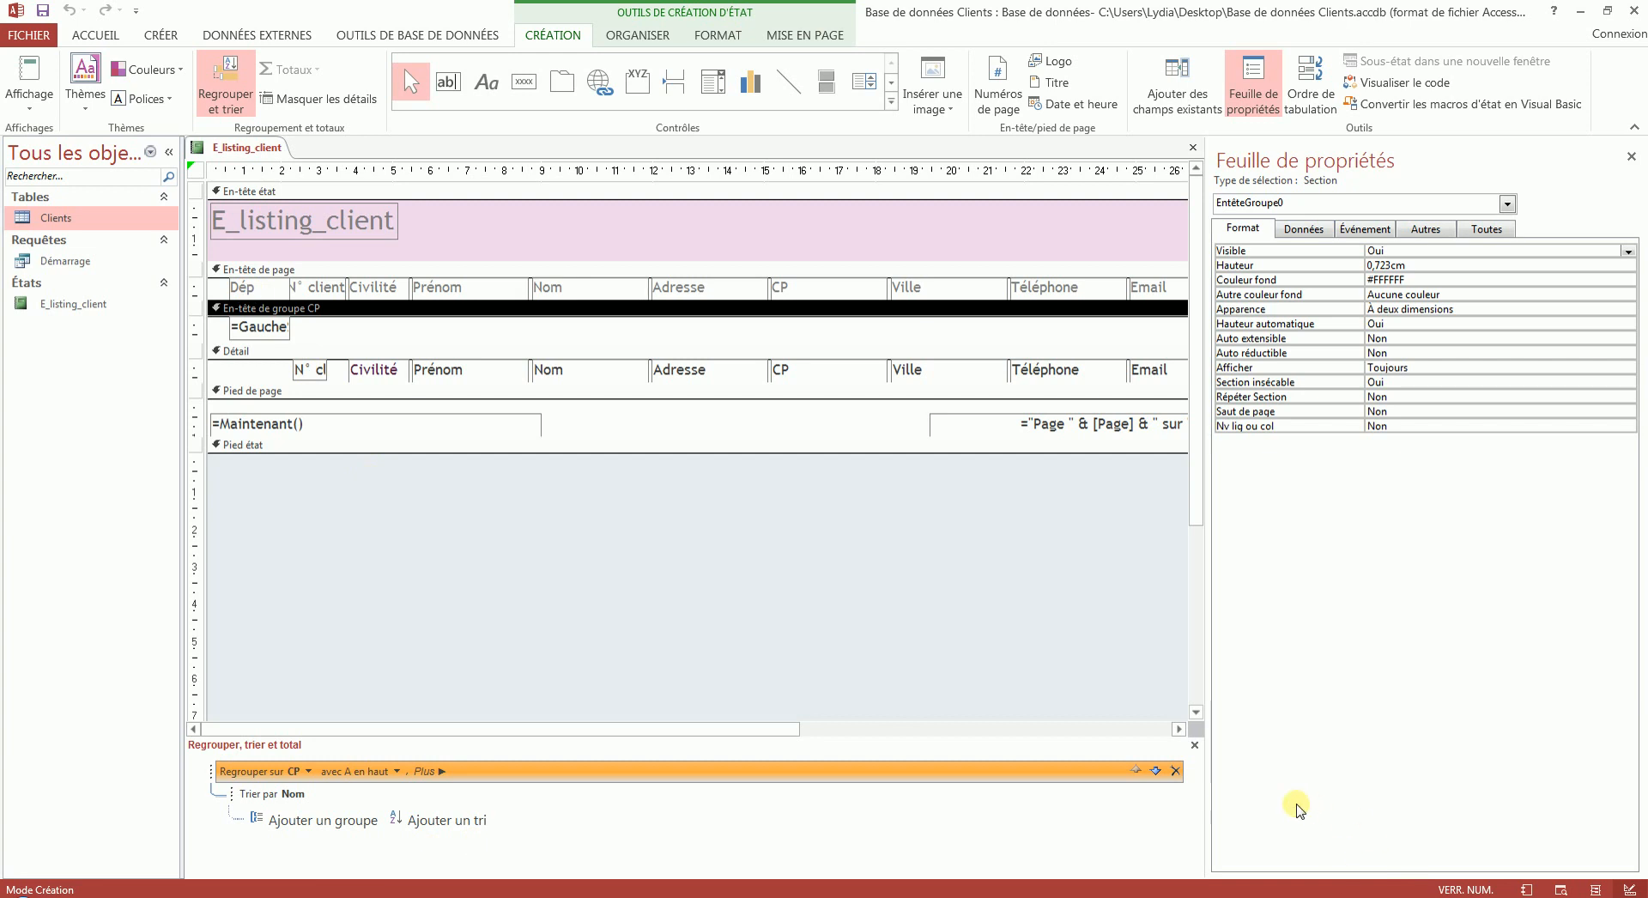
{"action": "left_click", "coordinate": [1175, 770]}
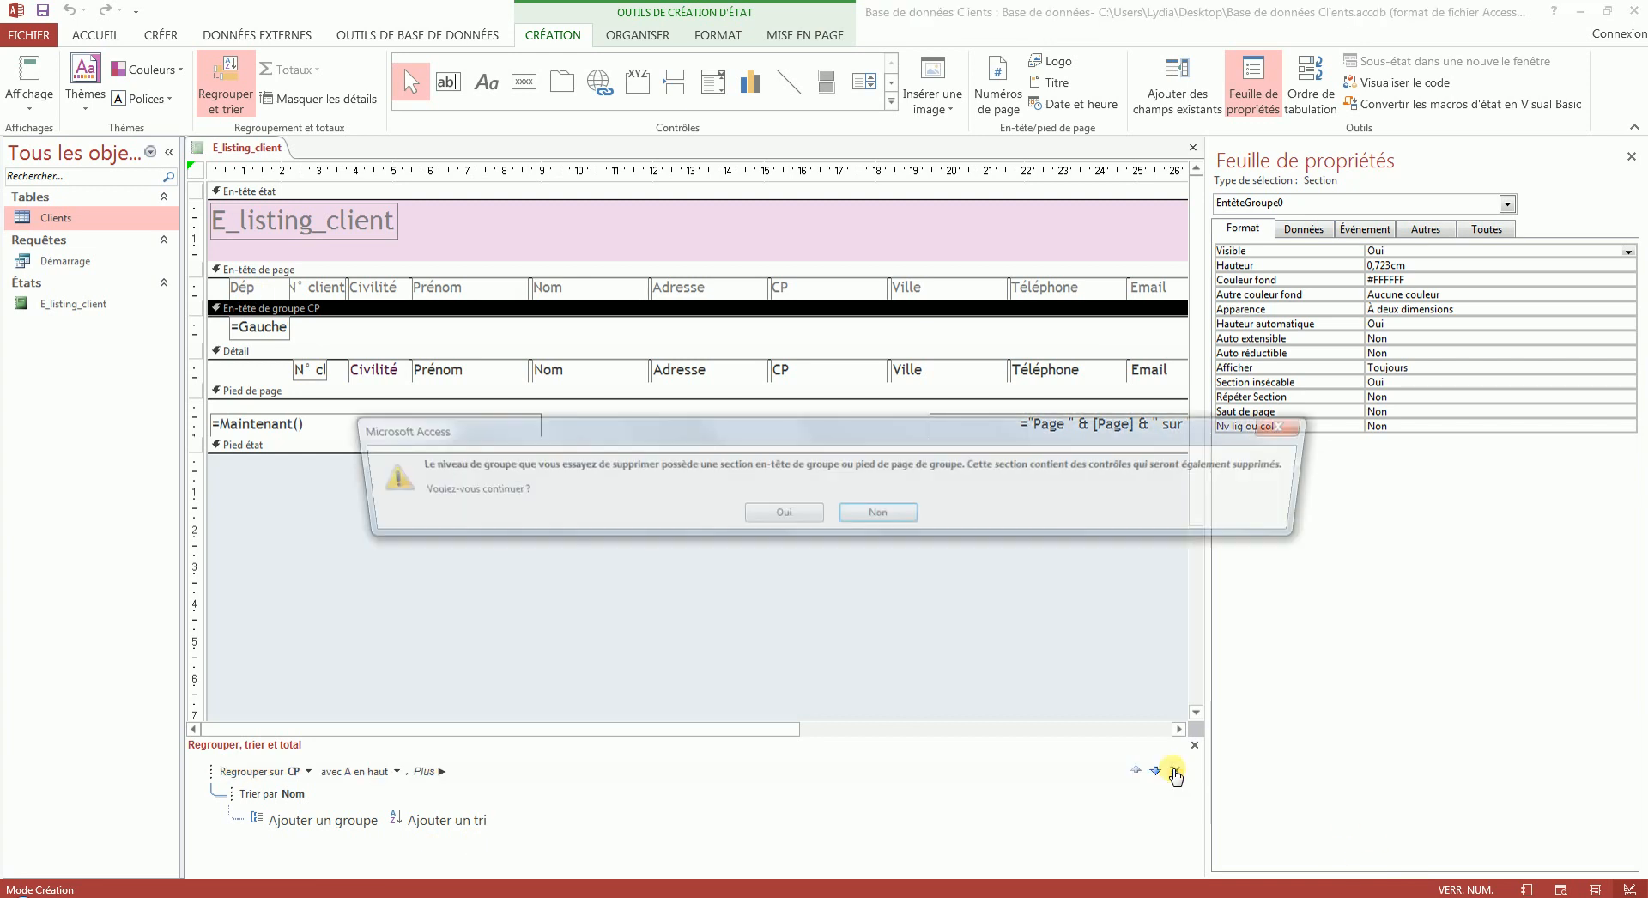
{"action": "left_click", "coordinate": [782, 514]}
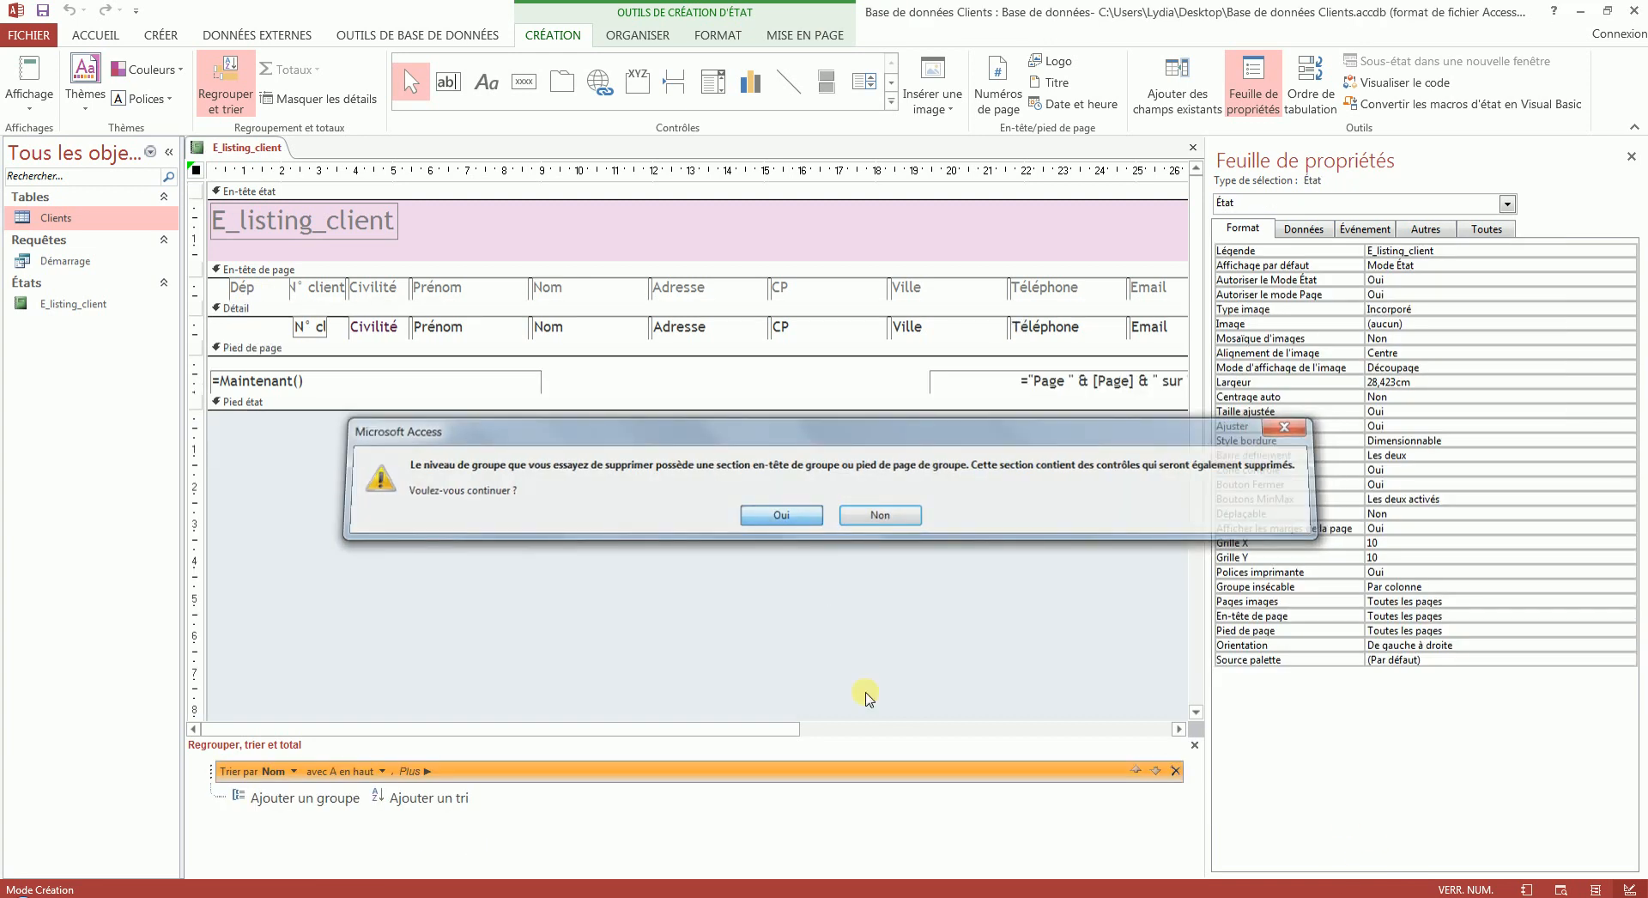
{"action": "left_click", "coordinate": [1175, 770]}
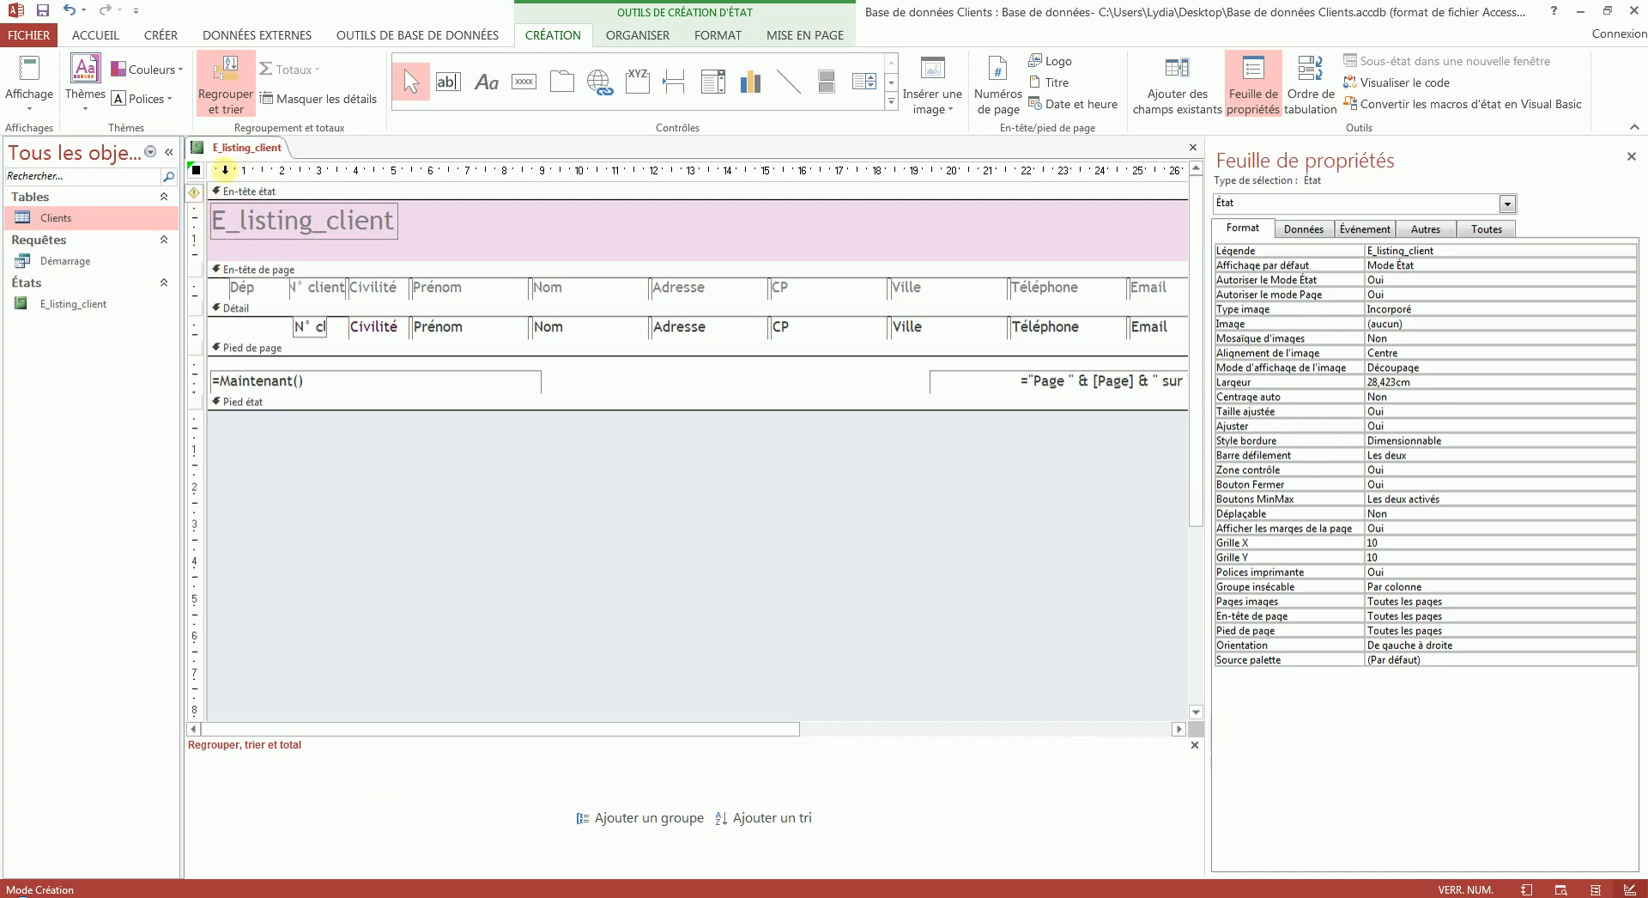
- Hide and reopen the grouping and sorting settings, and view the ungrouped report in report view
{"action": "left_click", "coordinate": [226, 82]}
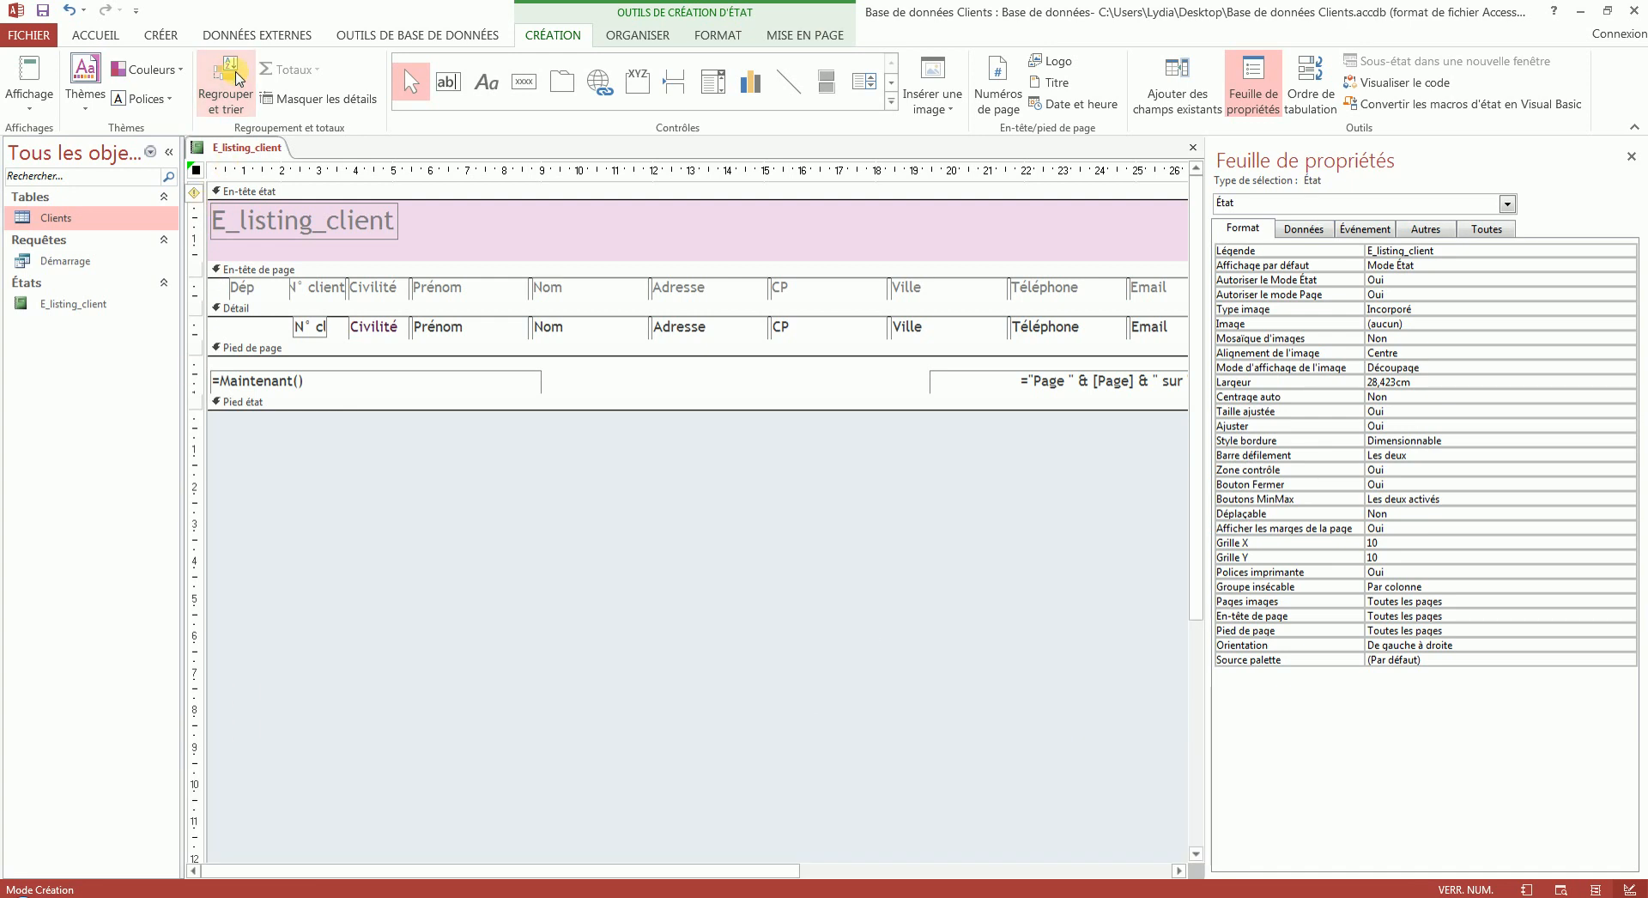
{"action": "left_click", "coordinate": [238, 79]}
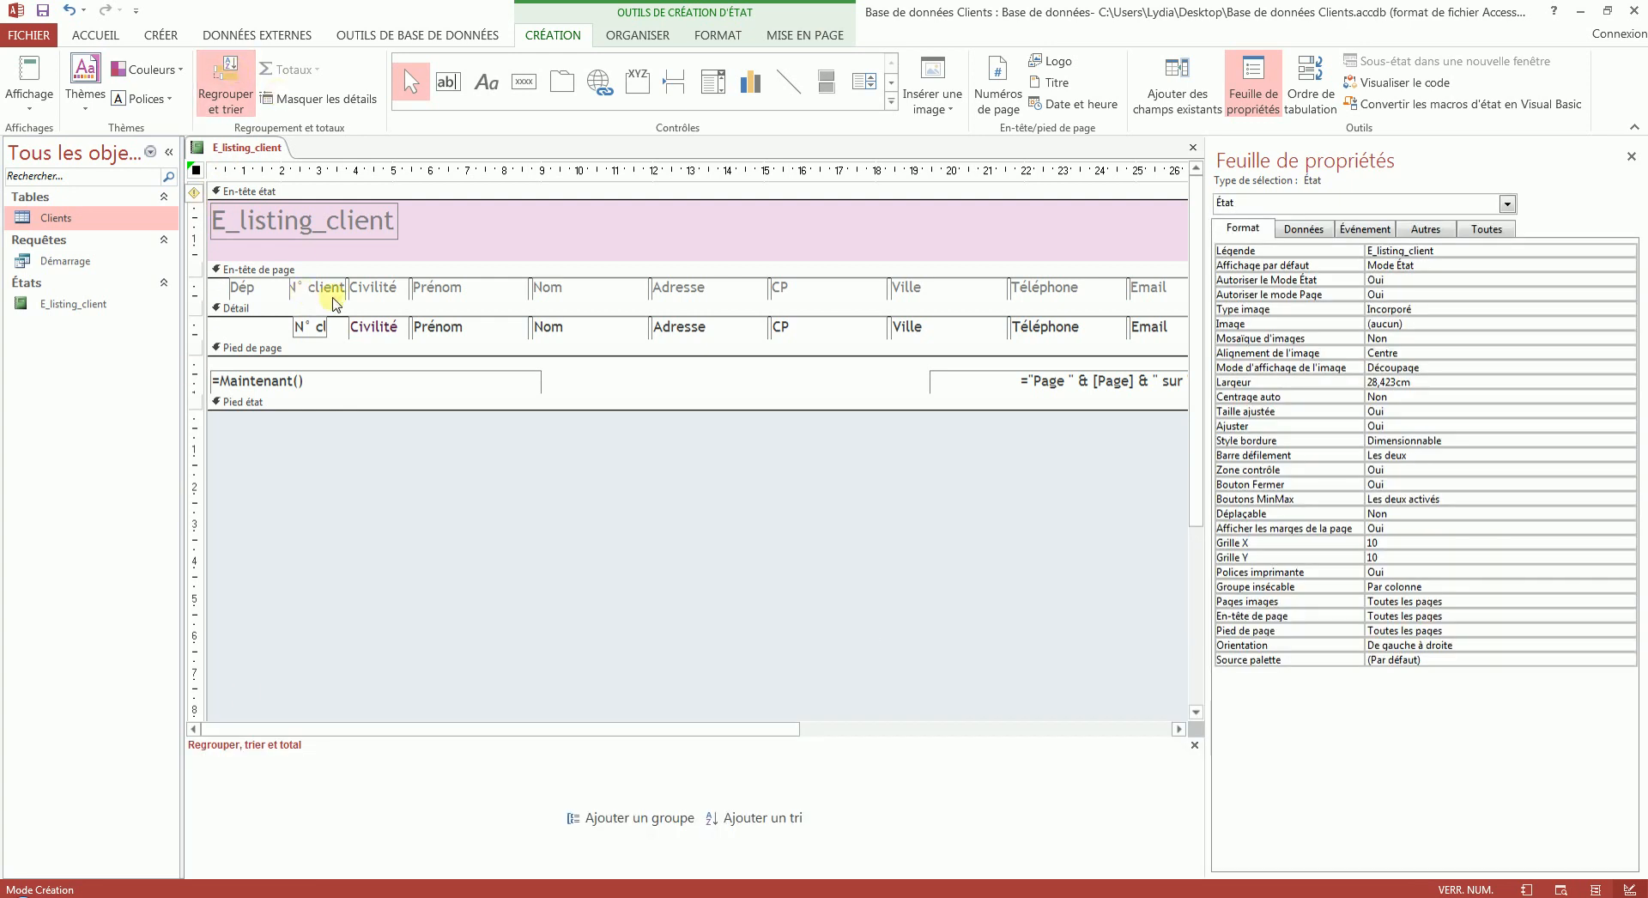
{"action": "left_click", "coordinate": [35, 72]}
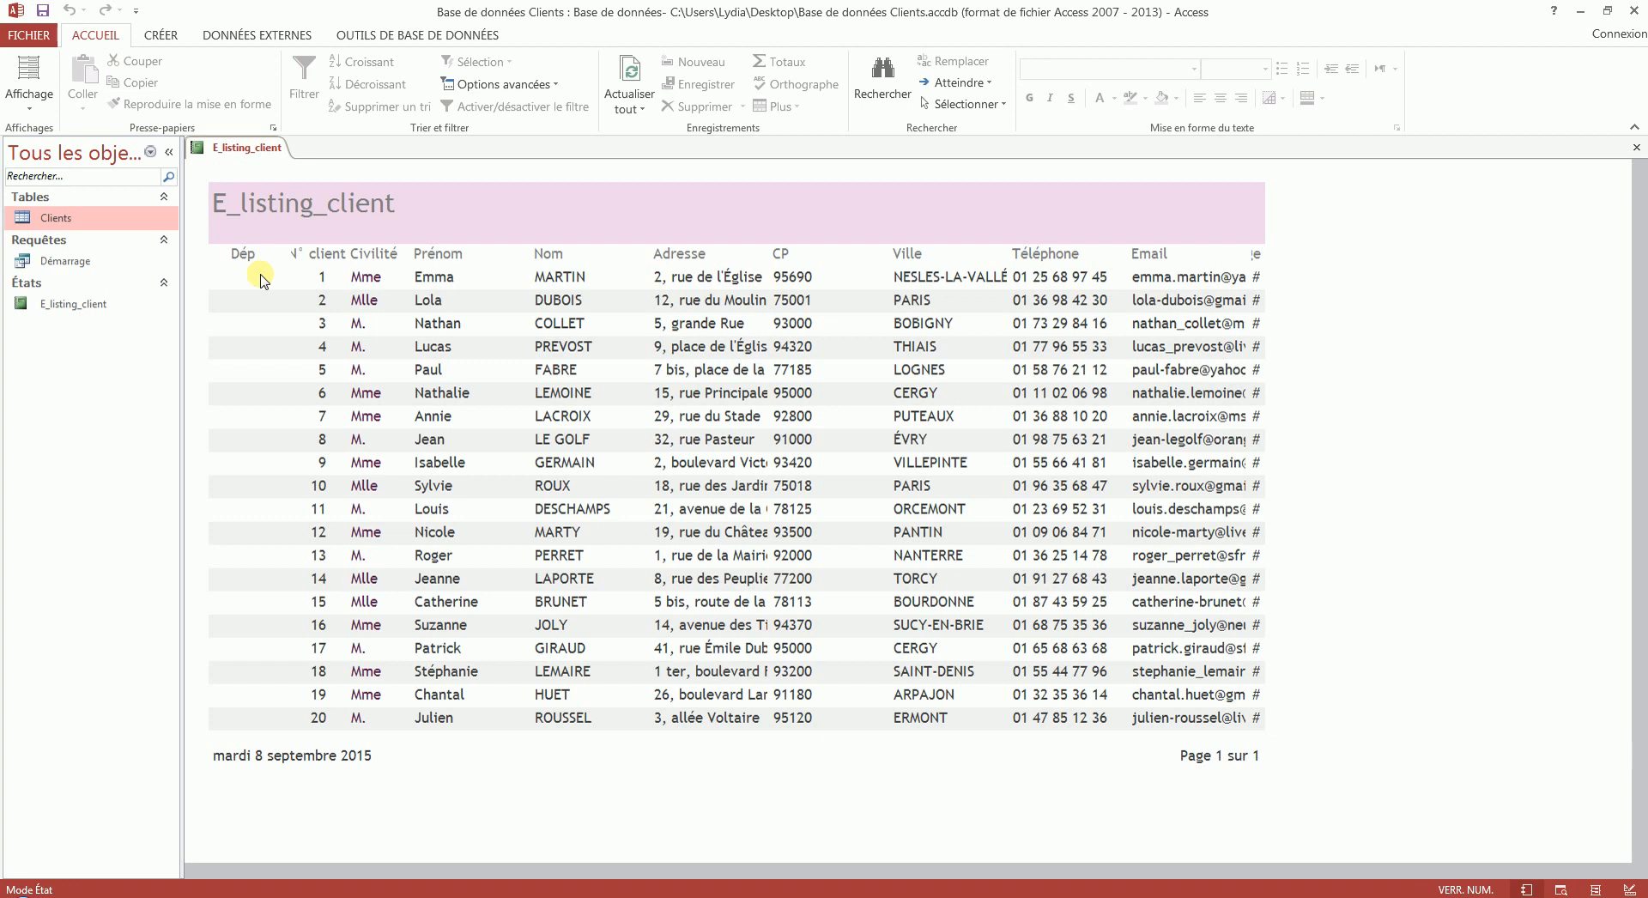
- In design mode, add a group level on Civilité and check the grouped report in report view
{"action": "right_click", "coordinate": [261, 150]}
{"action": "left_click", "coordinate": [325, 280]}
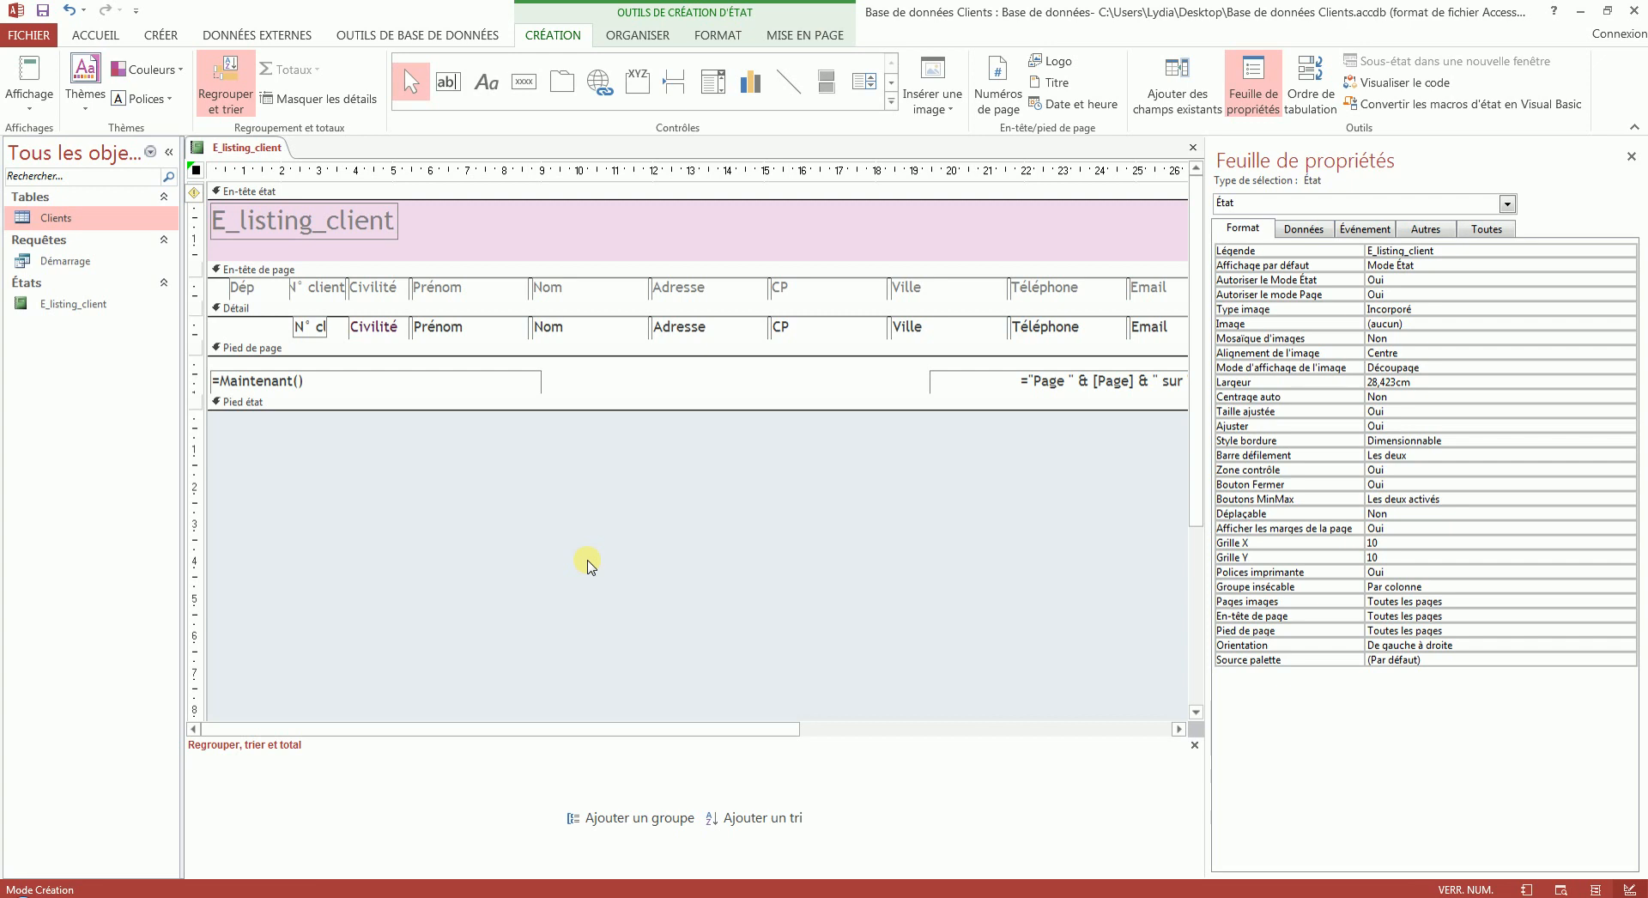
{"action": "left_click", "coordinate": [653, 819]}
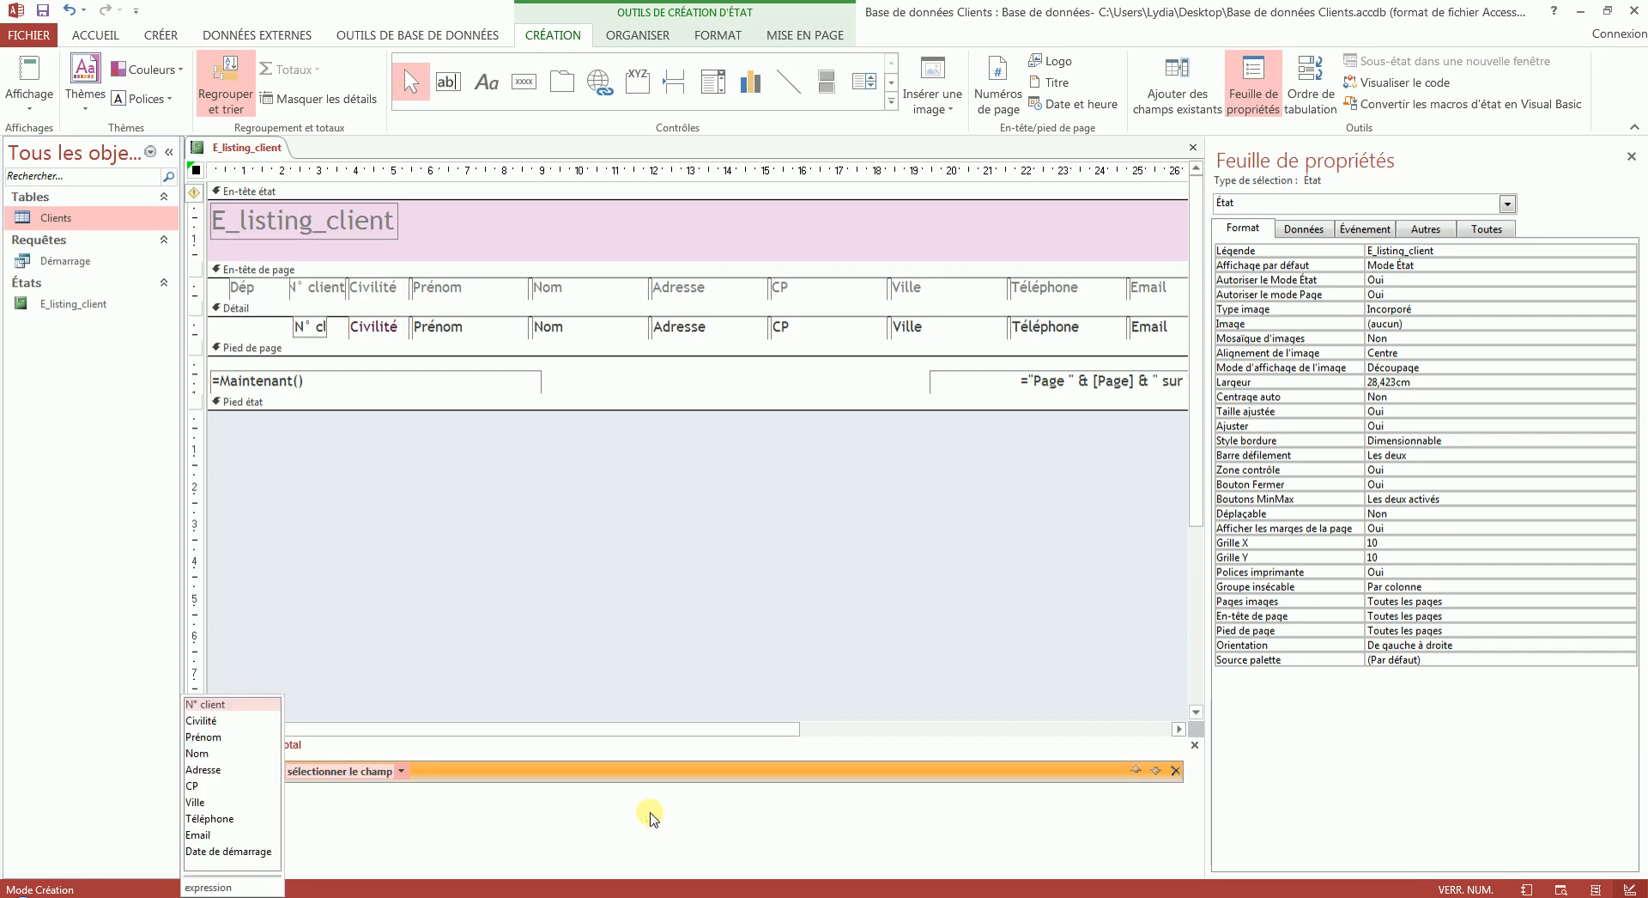
{"action": "left_click", "coordinate": [203, 720]}
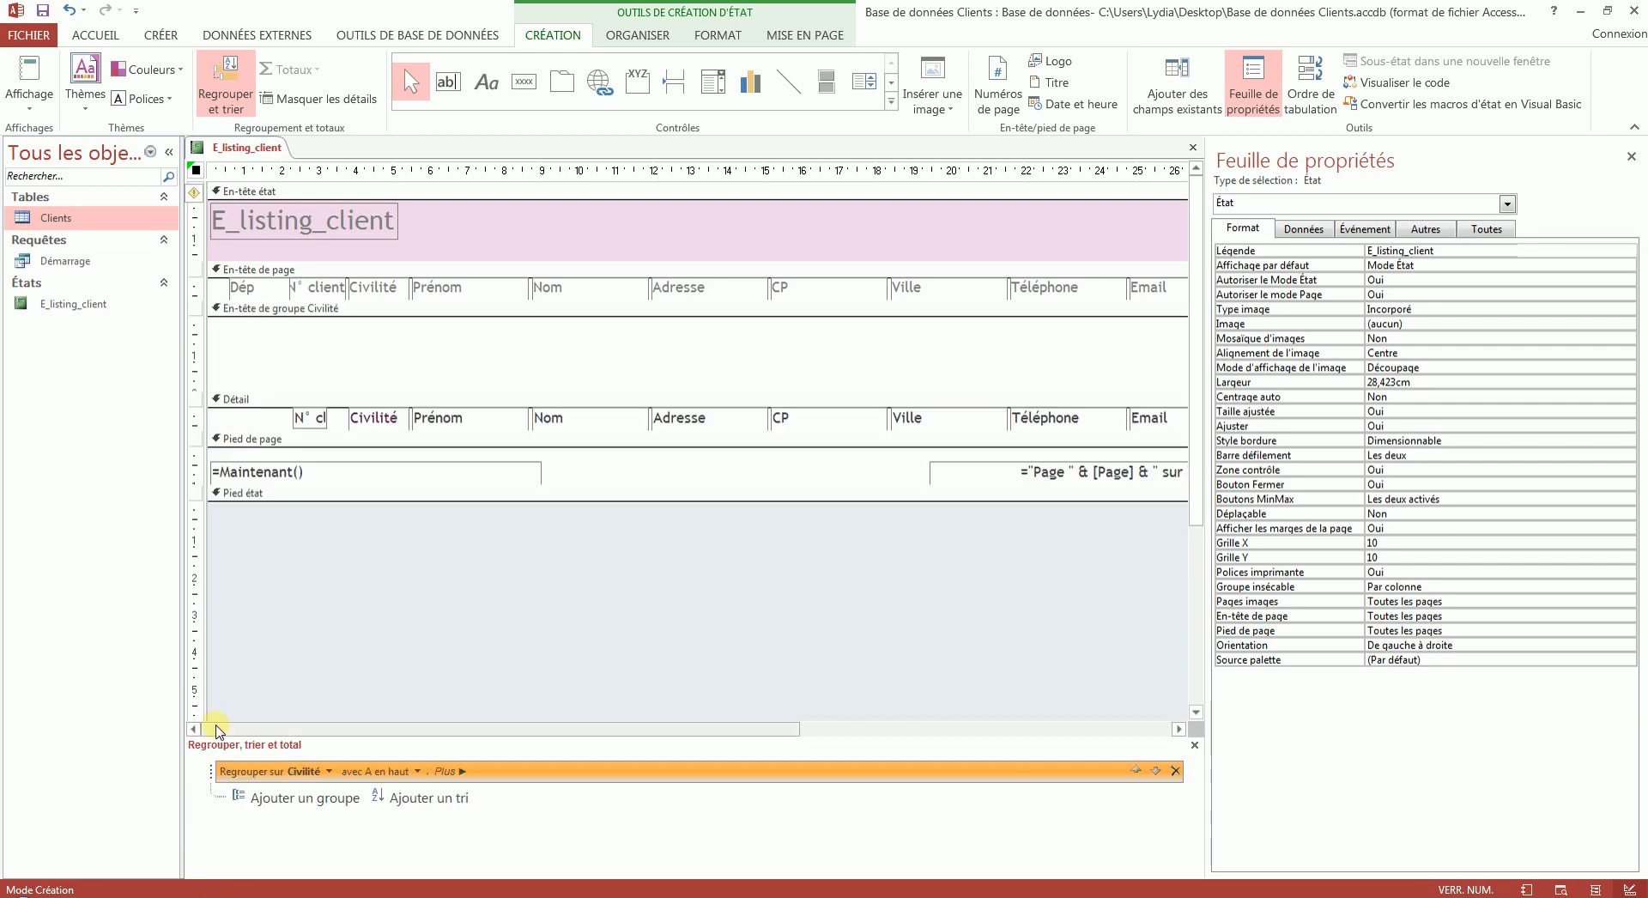
{"action": "left_click", "coordinate": [15, 64]}
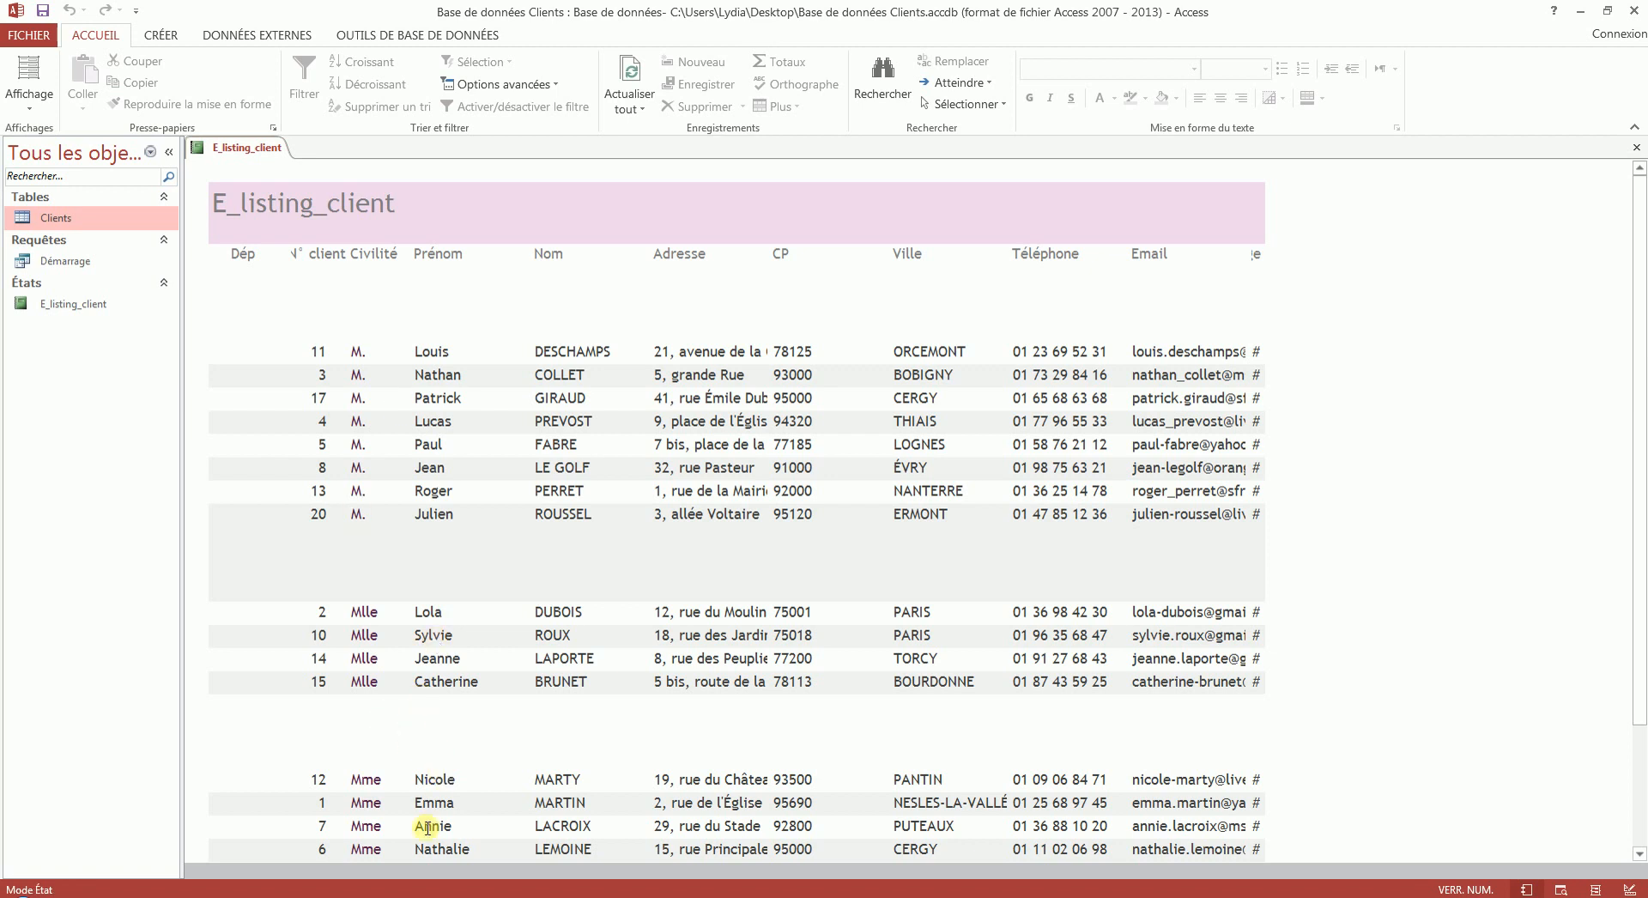
- In design mode, insert a text box in the Civilité group header about 0,7 cm from its top edge and check it in report view
{"action": "left_click", "coordinate": [30, 105]}
{"action": "left_click", "coordinate": [90, 266]}
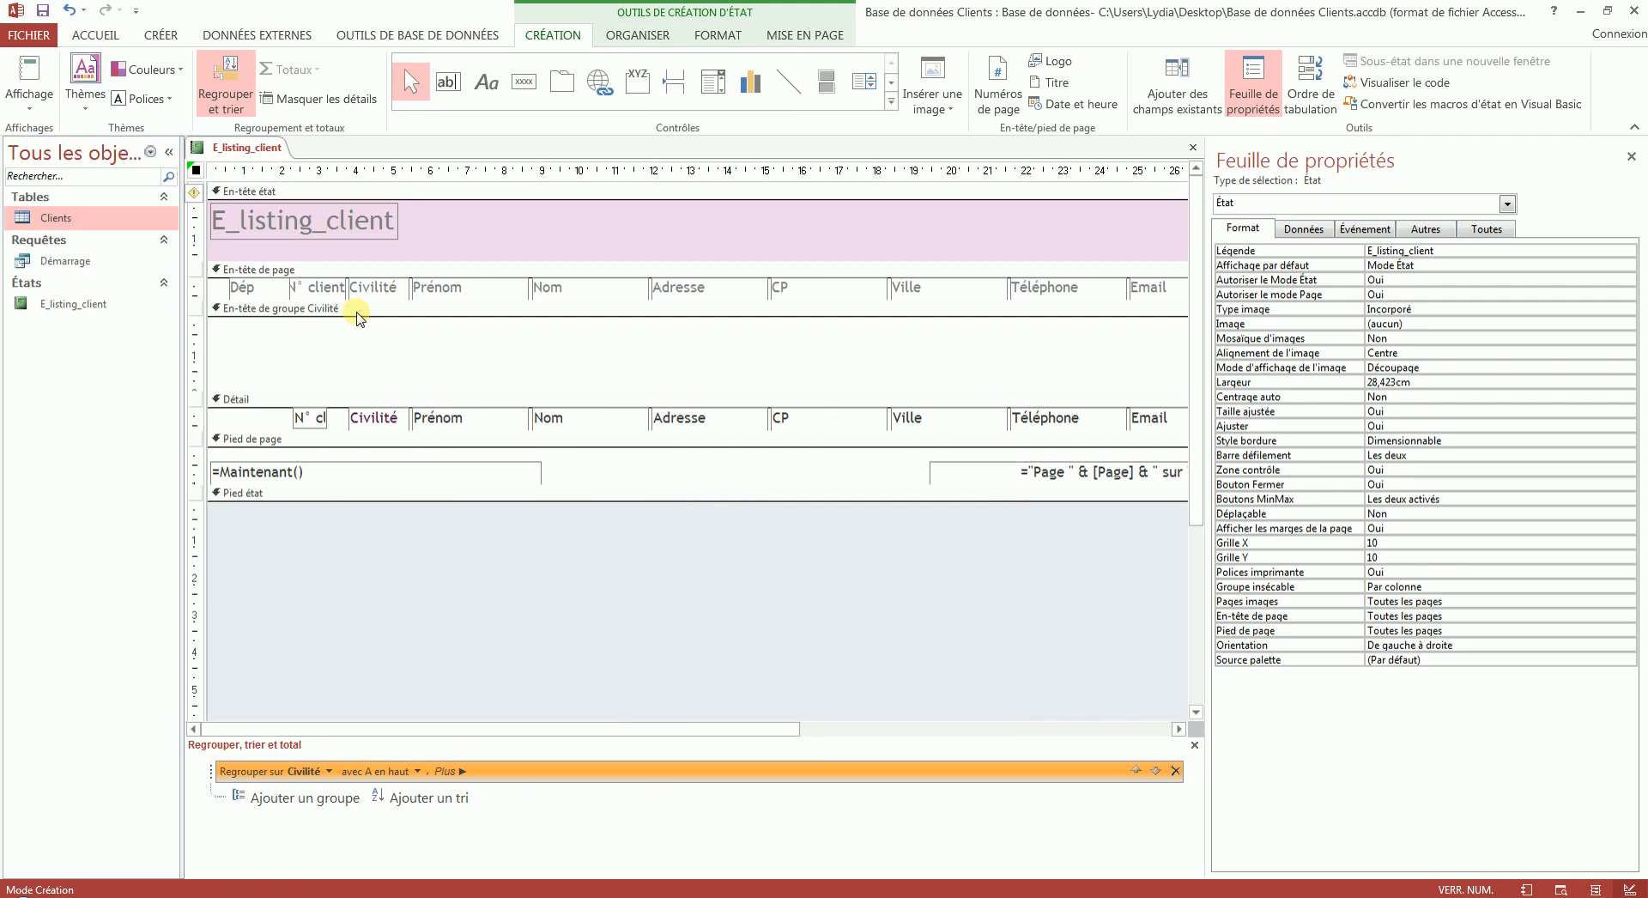
{"action": "left_click", "coordinate": [447, 82]}
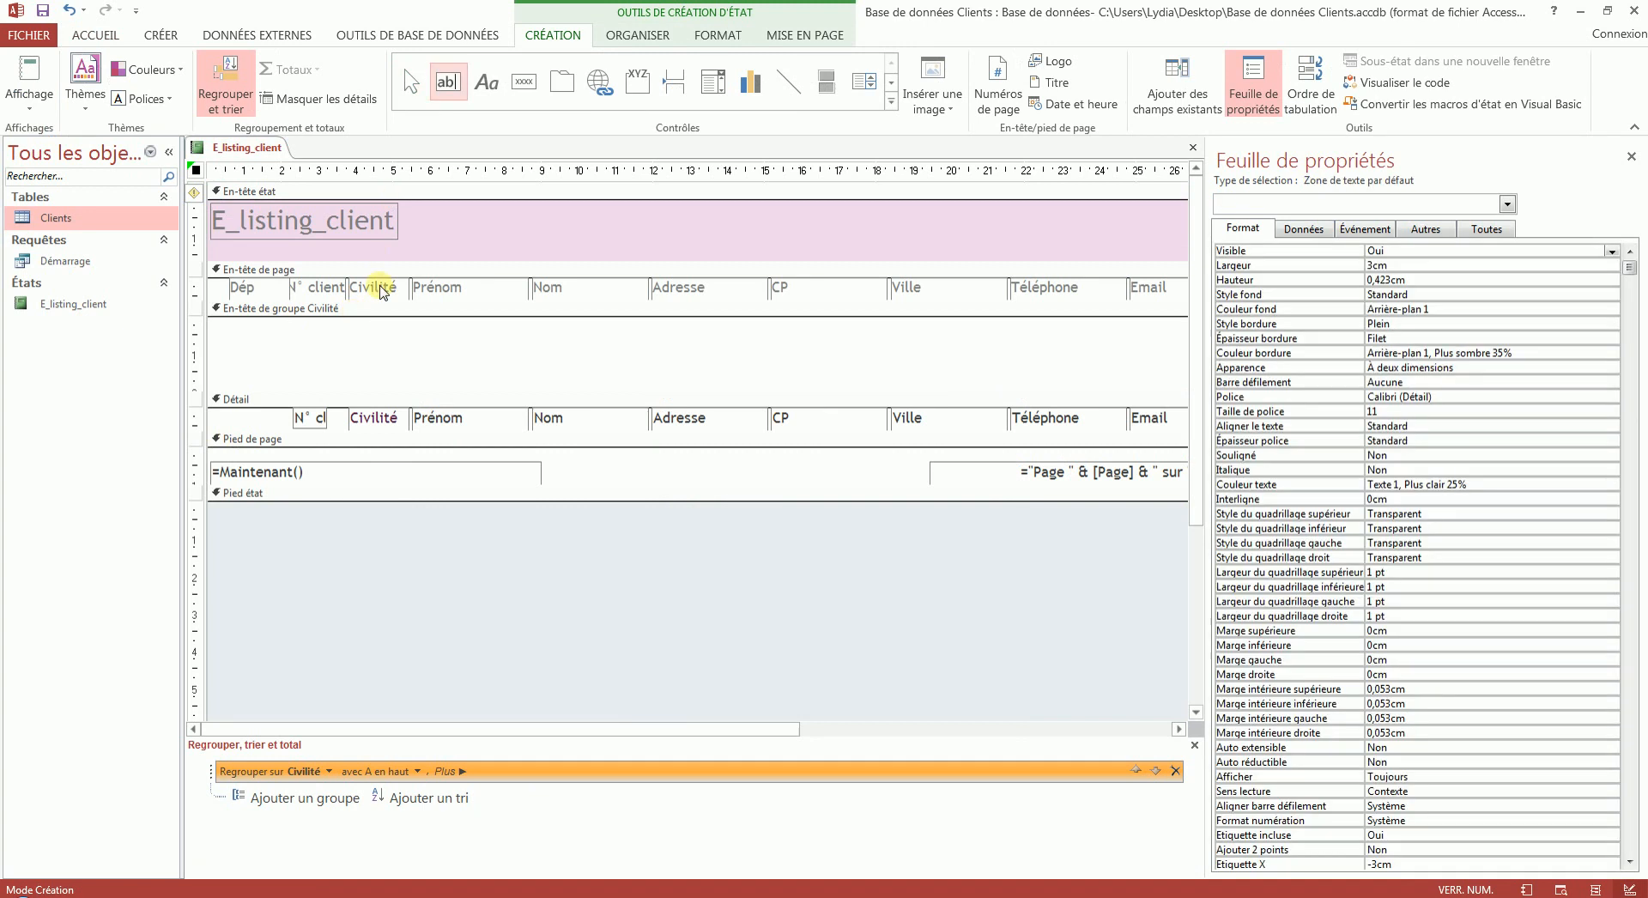
{"action": "left_click", "coordinate": [260, 342]}
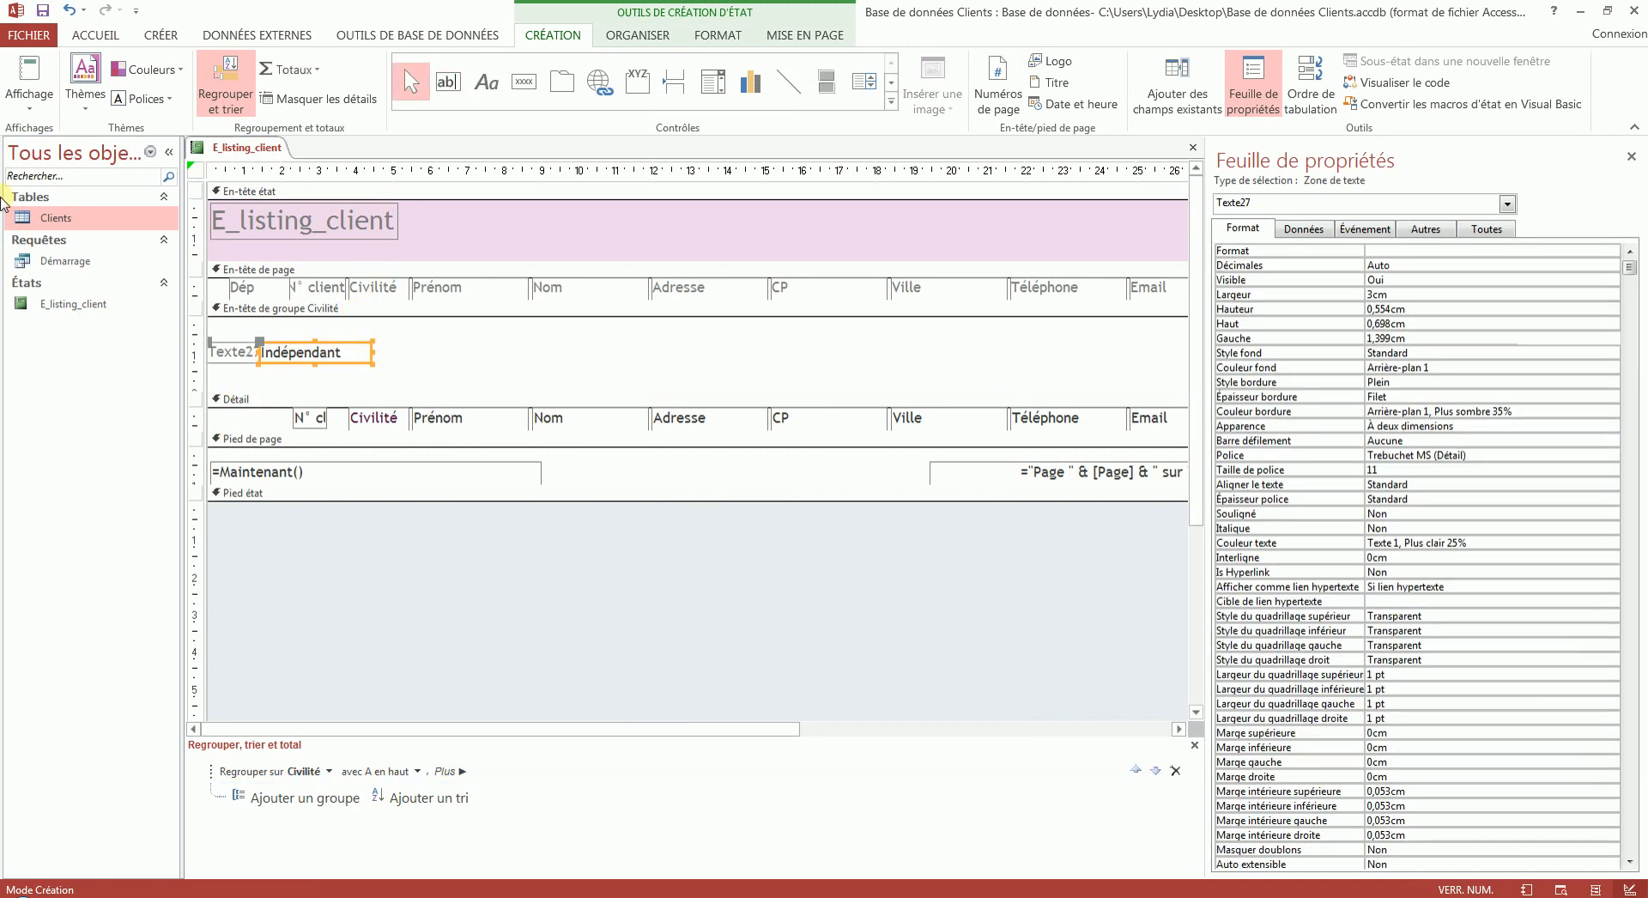
{"action": "left_click", "coordinate": [17, 60]}
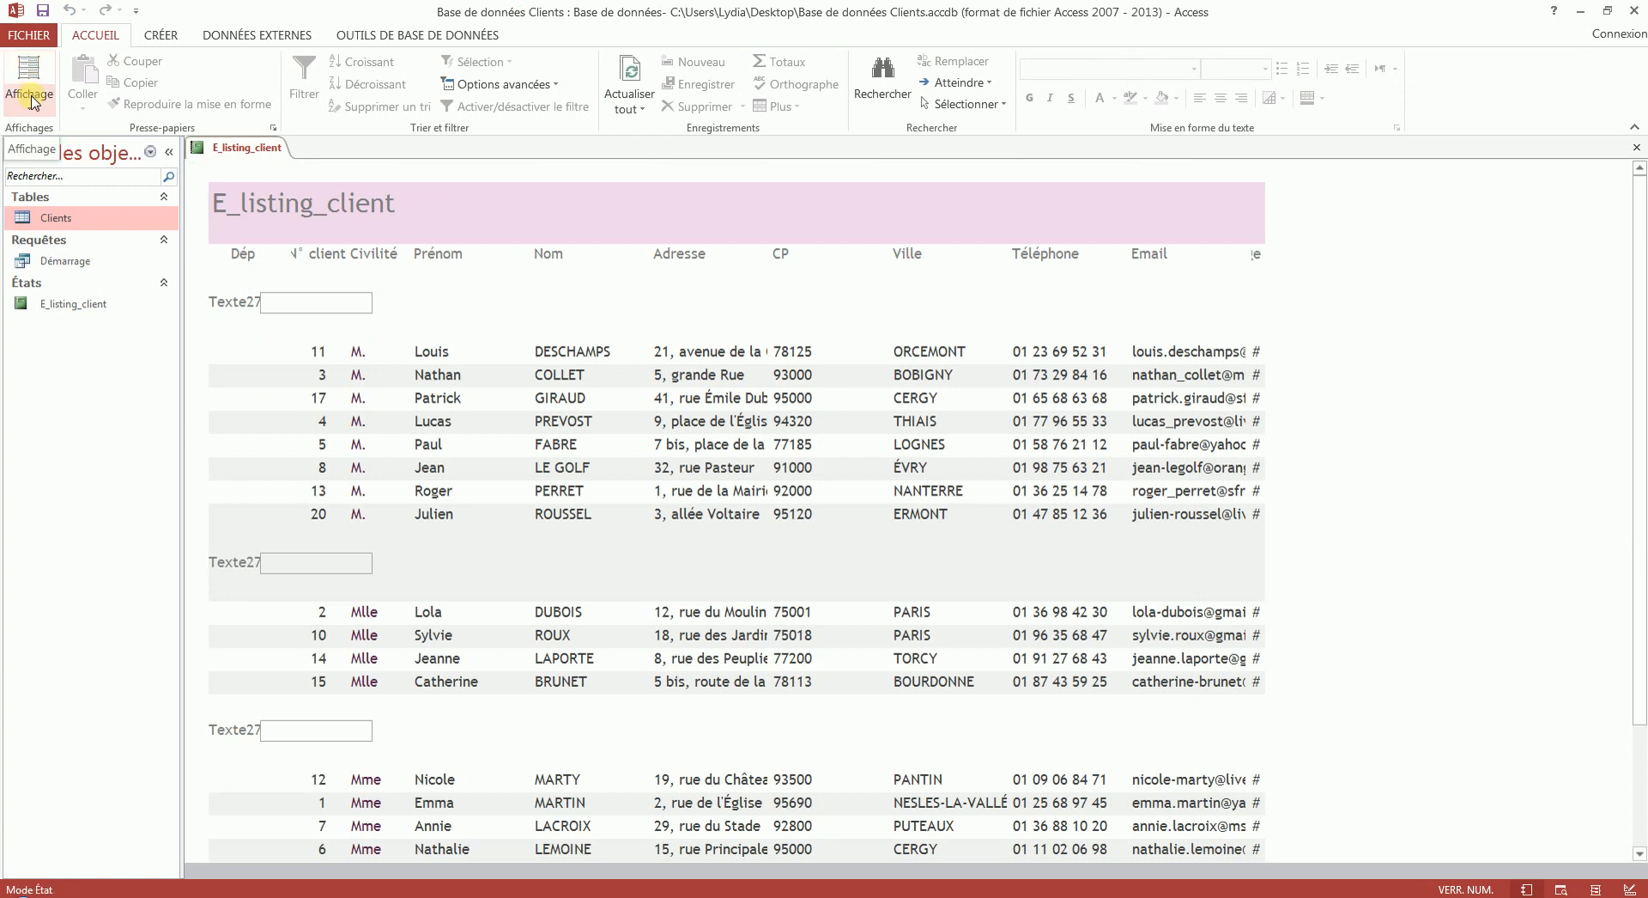
- In design mode, set the control source of the Civilité group header's text box to Civilité and check it in report view
{"action": "left_click", "coordinate": [29, 101]}
{"action": "left_click", "coordinate": [53, 265]}
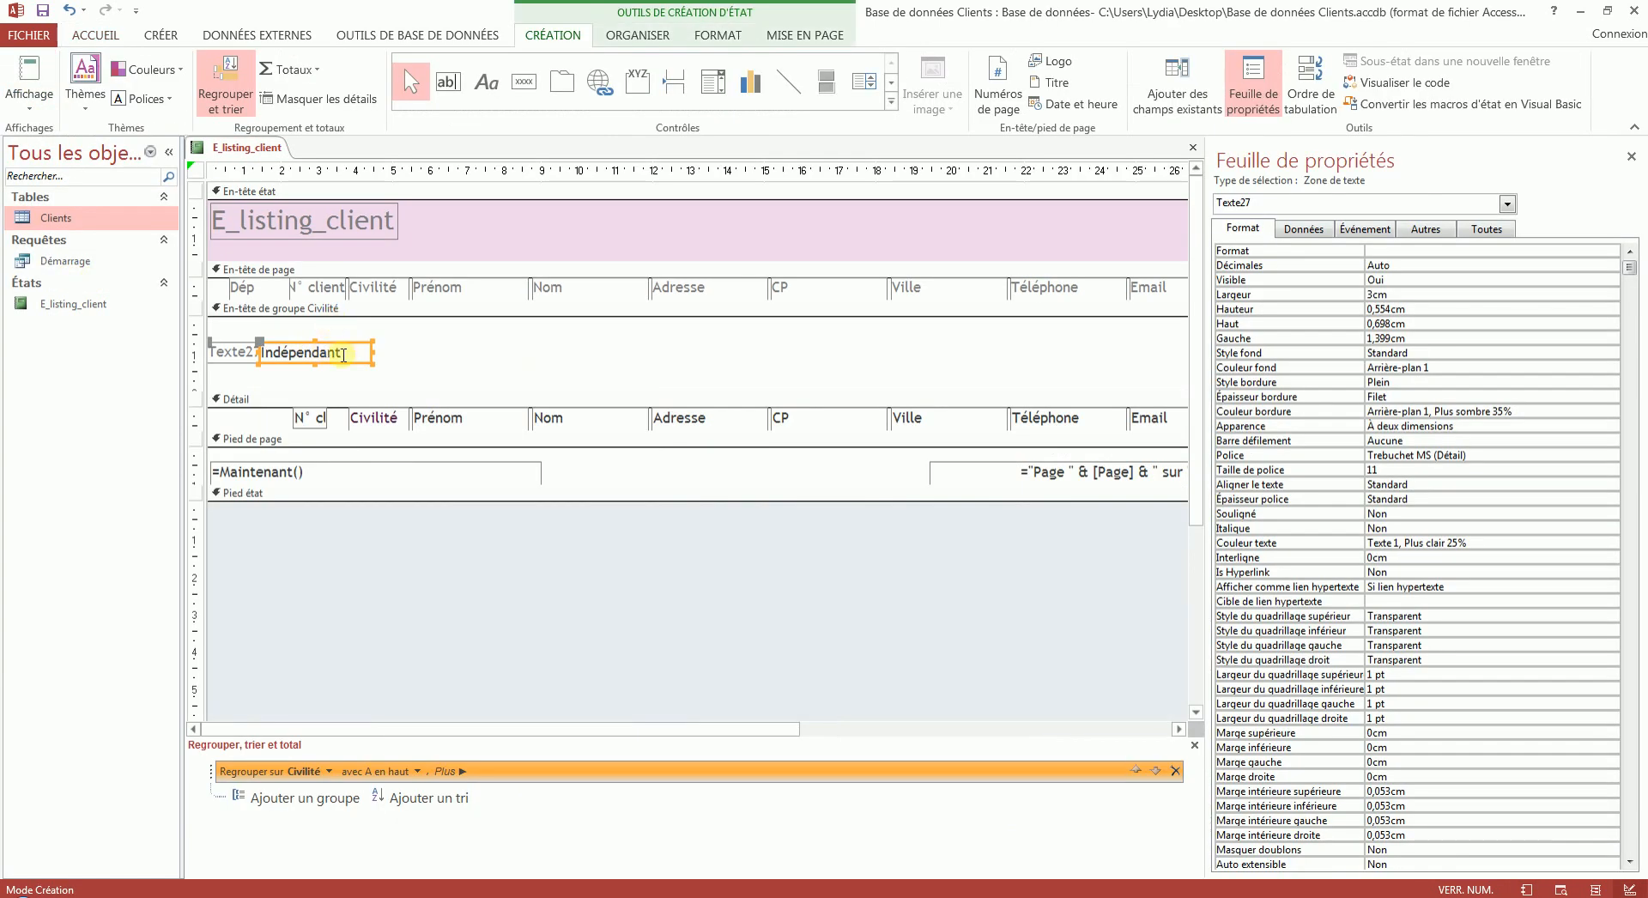
{"action": "left_click", "coordinate": [385, 351]}
{"action": "left_click", "coordinate": [286, 352]}
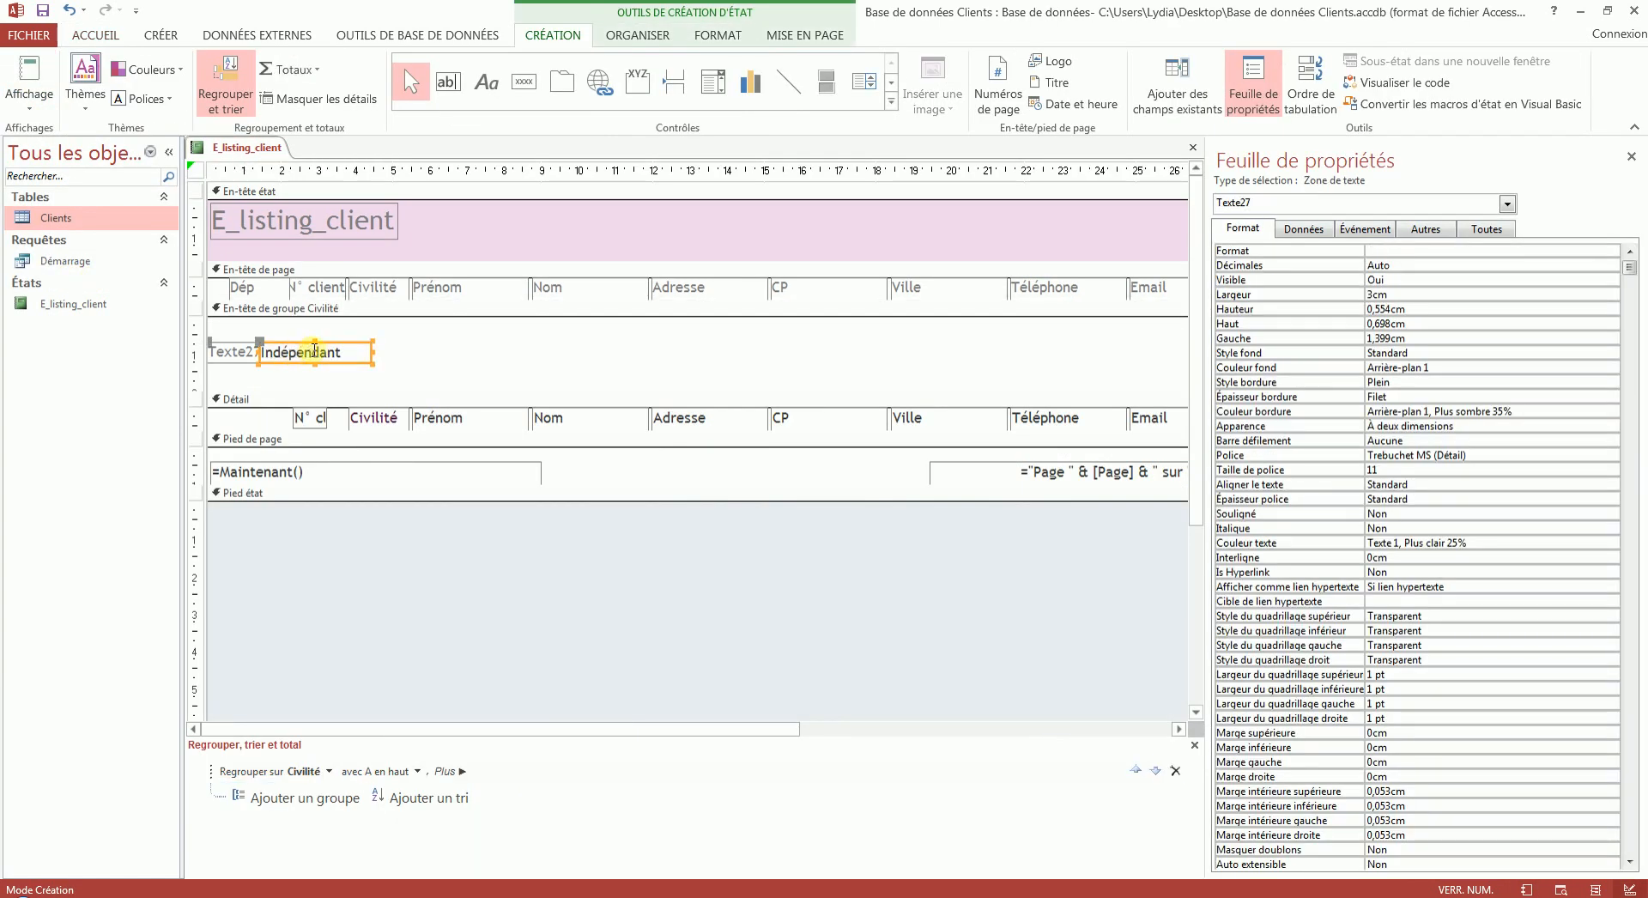
{"action": "left_click", "coordinate": [1303, 230]}
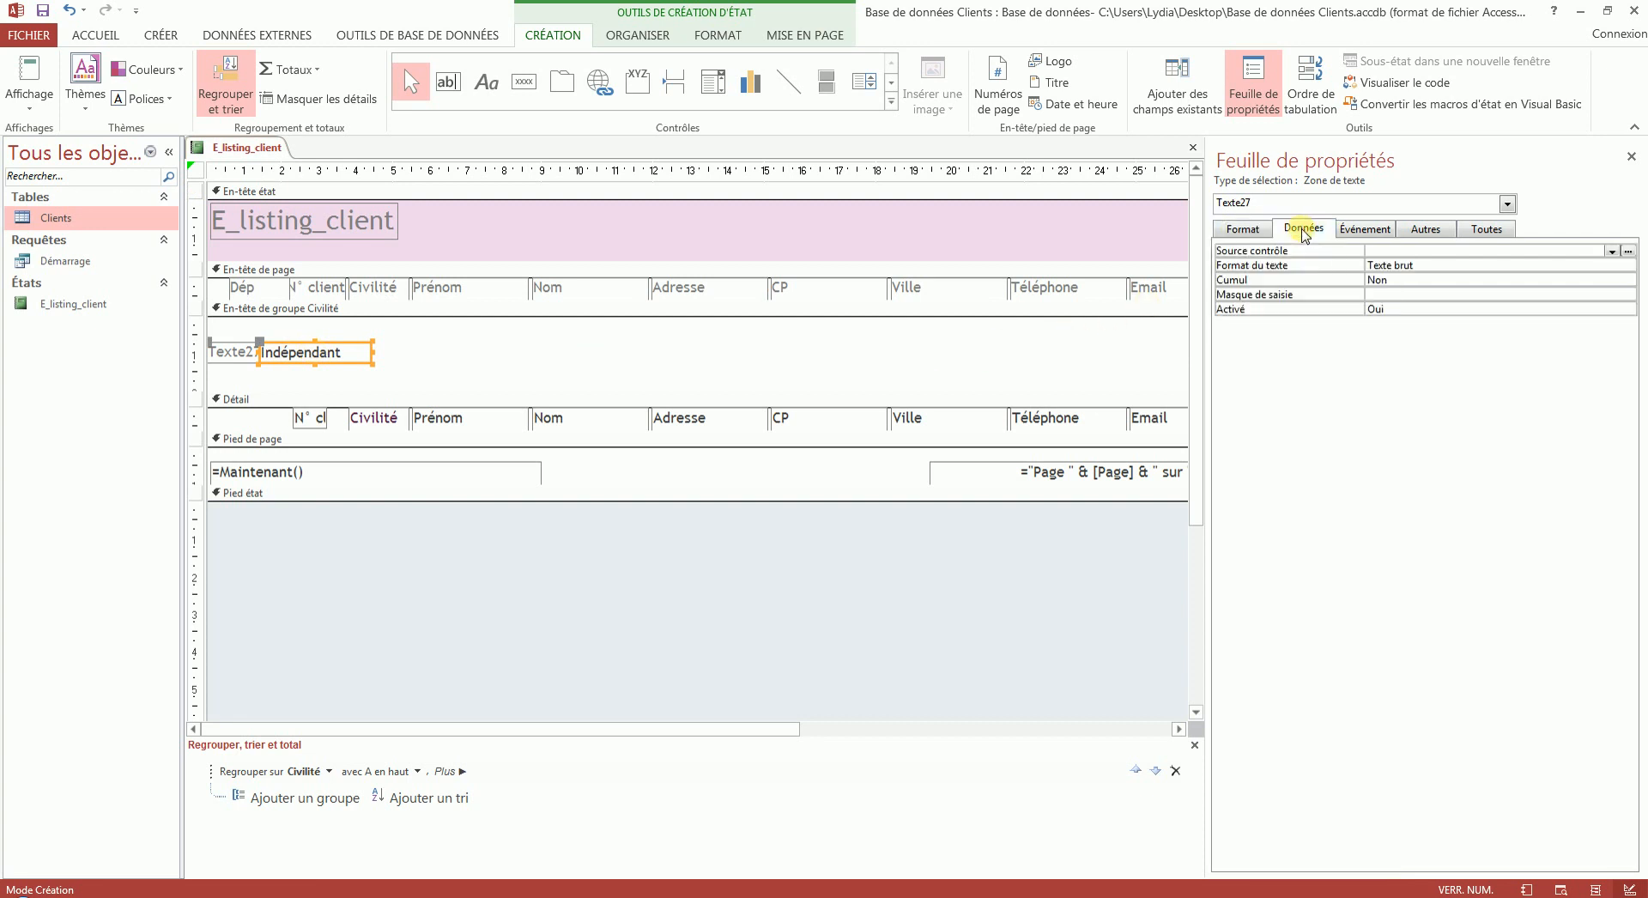
{"action": "left_click", "coordinate": [1611, 251]}
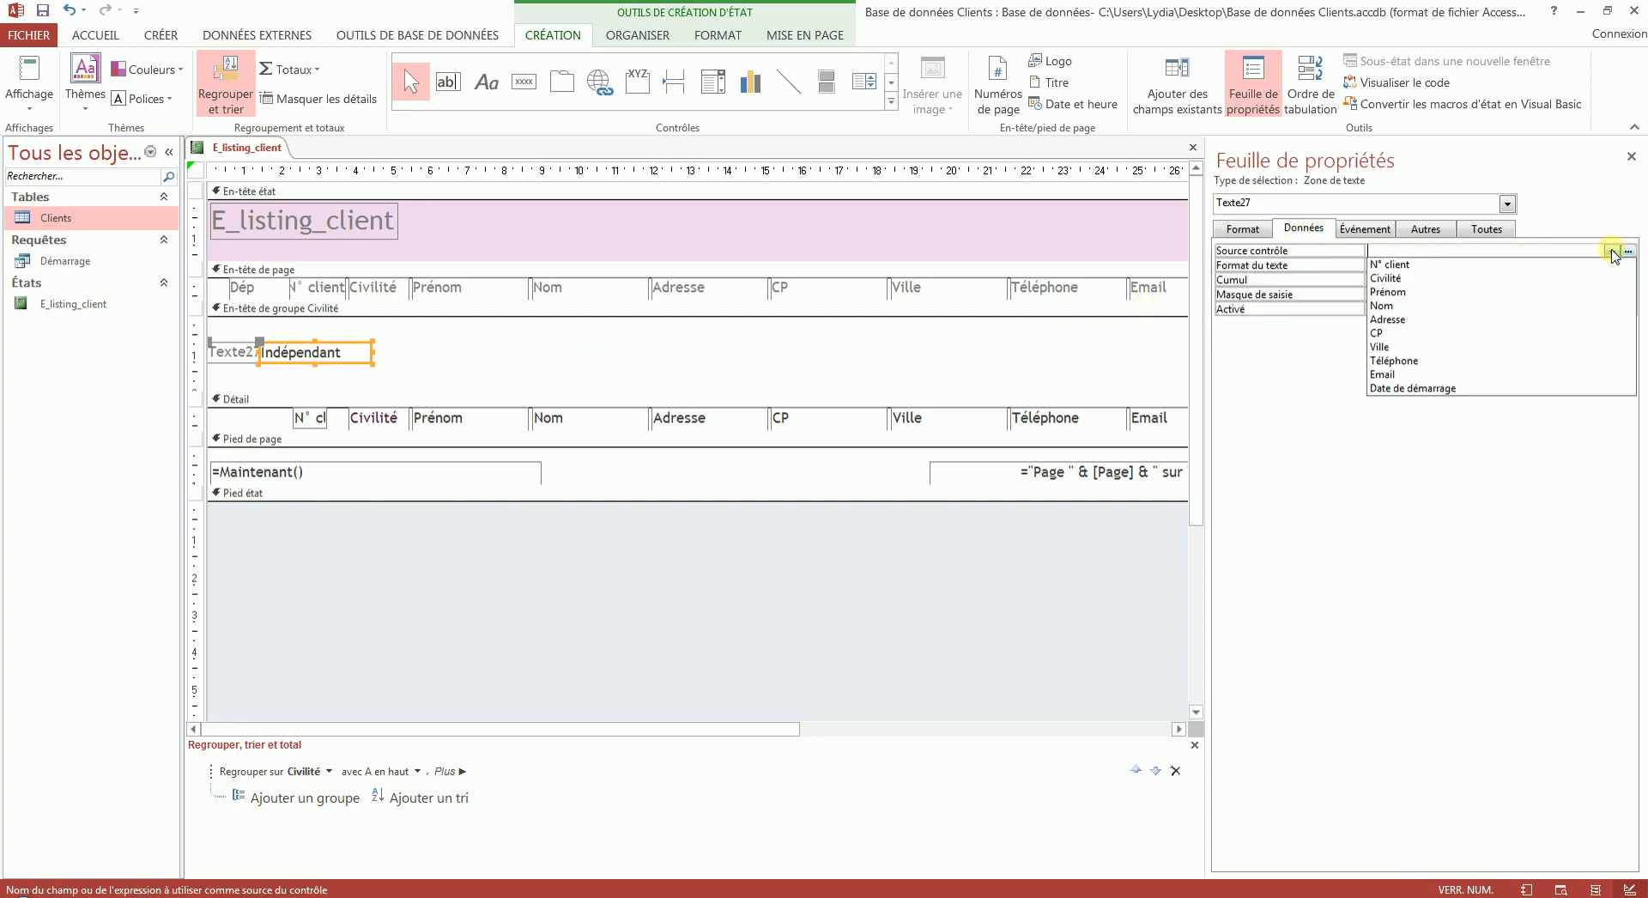
{"action": "left_click", "coordinate": [1428, 278]}
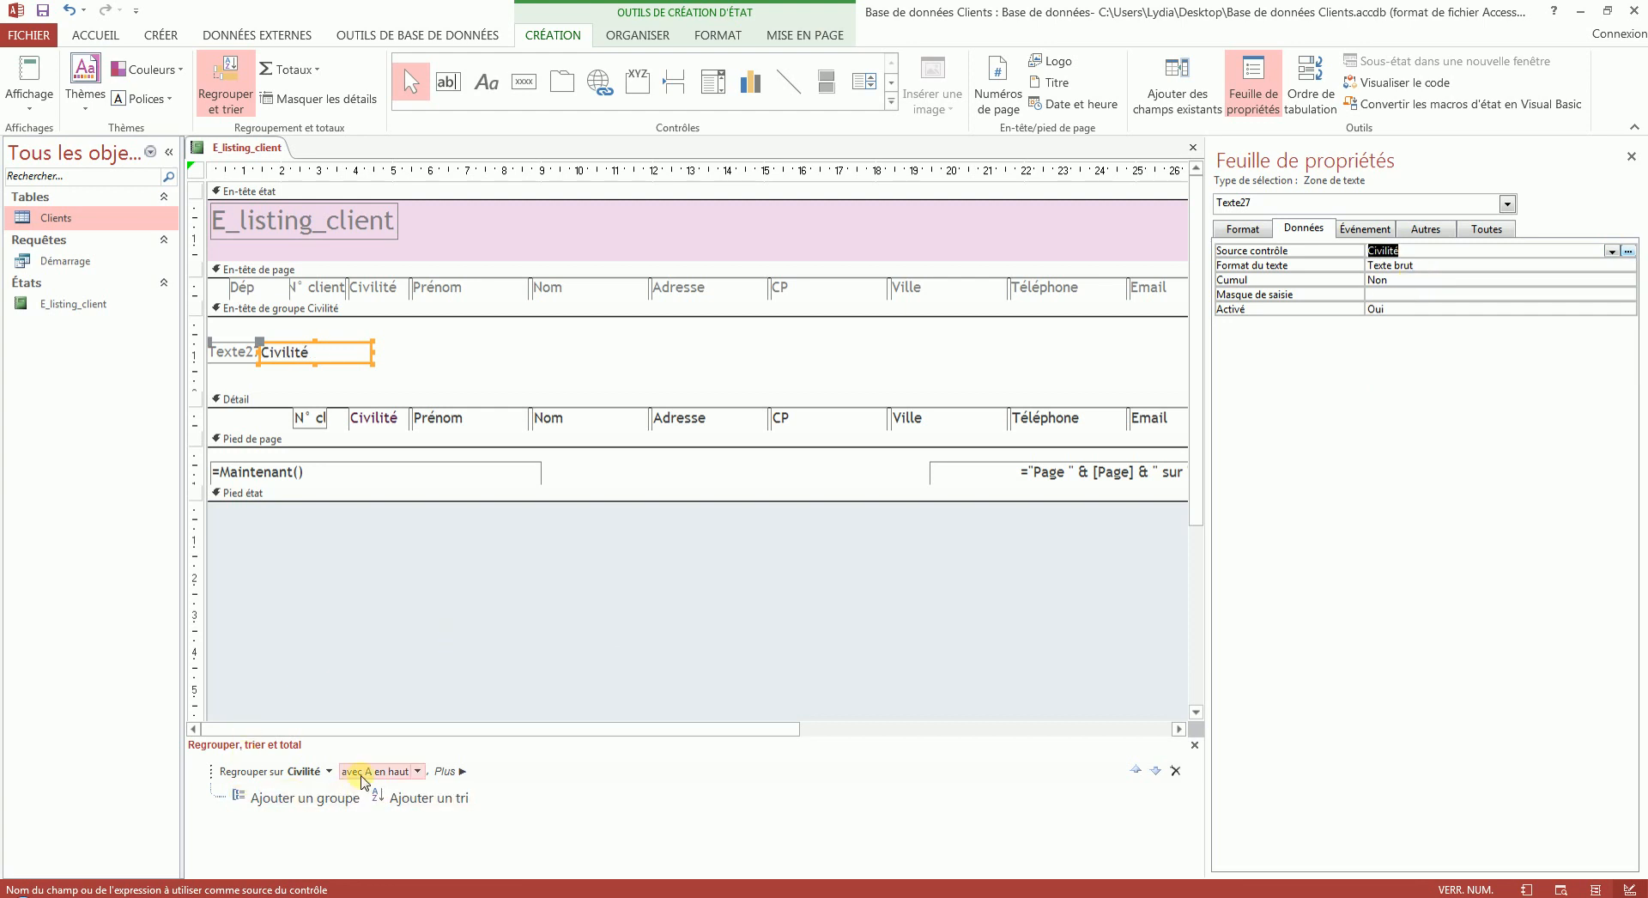
{"action": "left_click", "coordinate": [29, 75]}
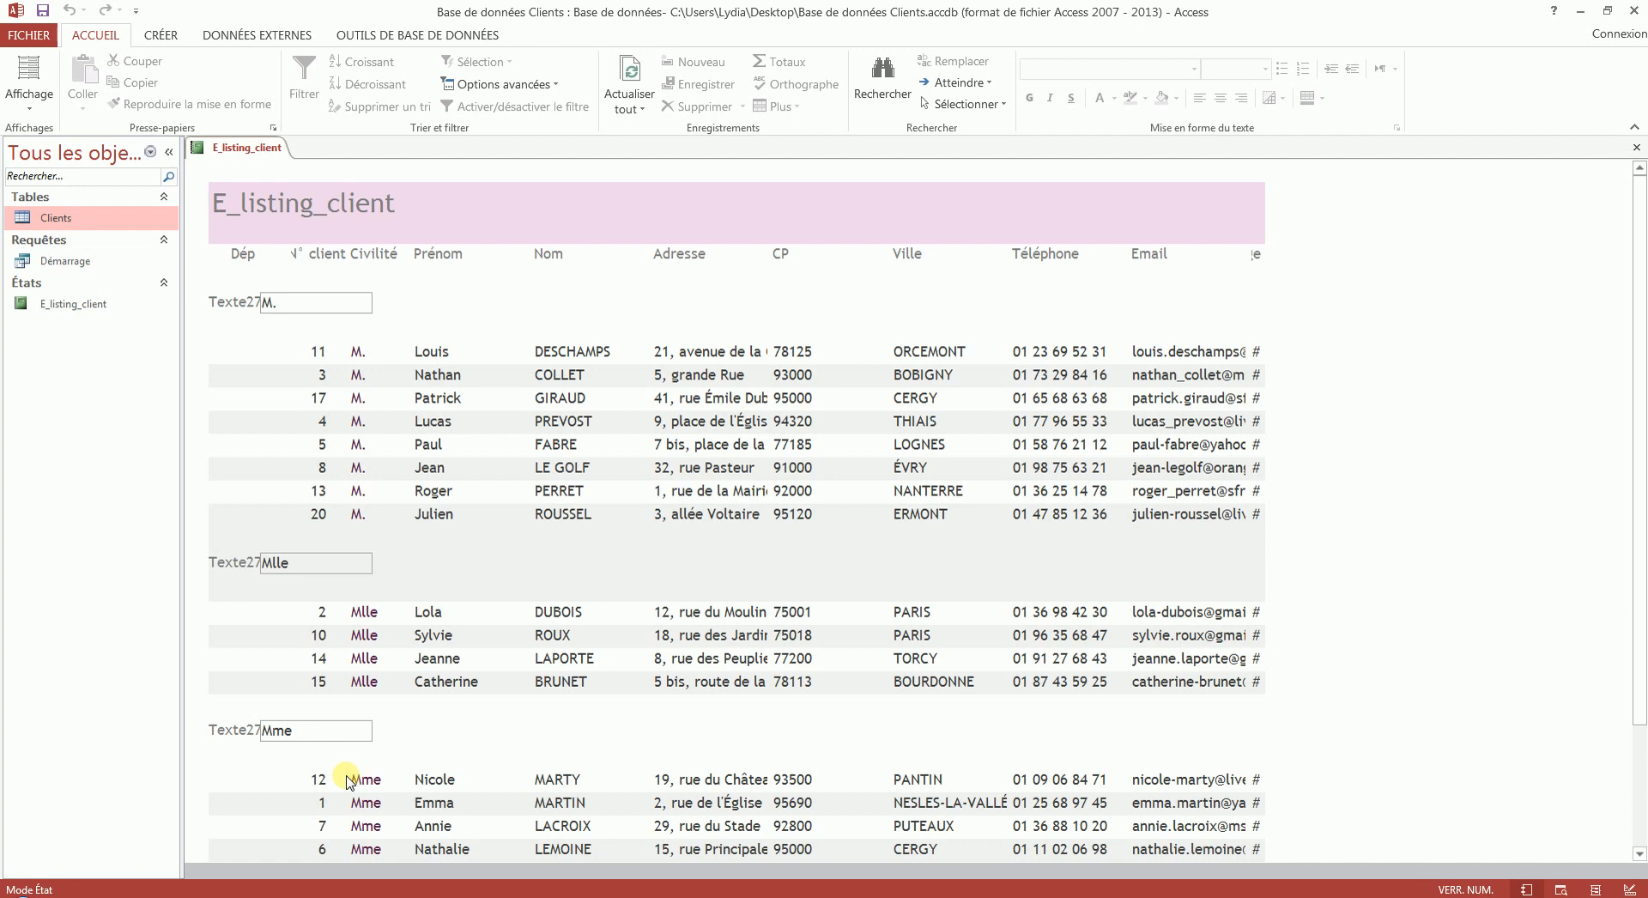
- In design mode, add an ascending sort on Nom within the Civilité group and display the report in report view
{"action": "right_click", "coordinate": [225, 150]}
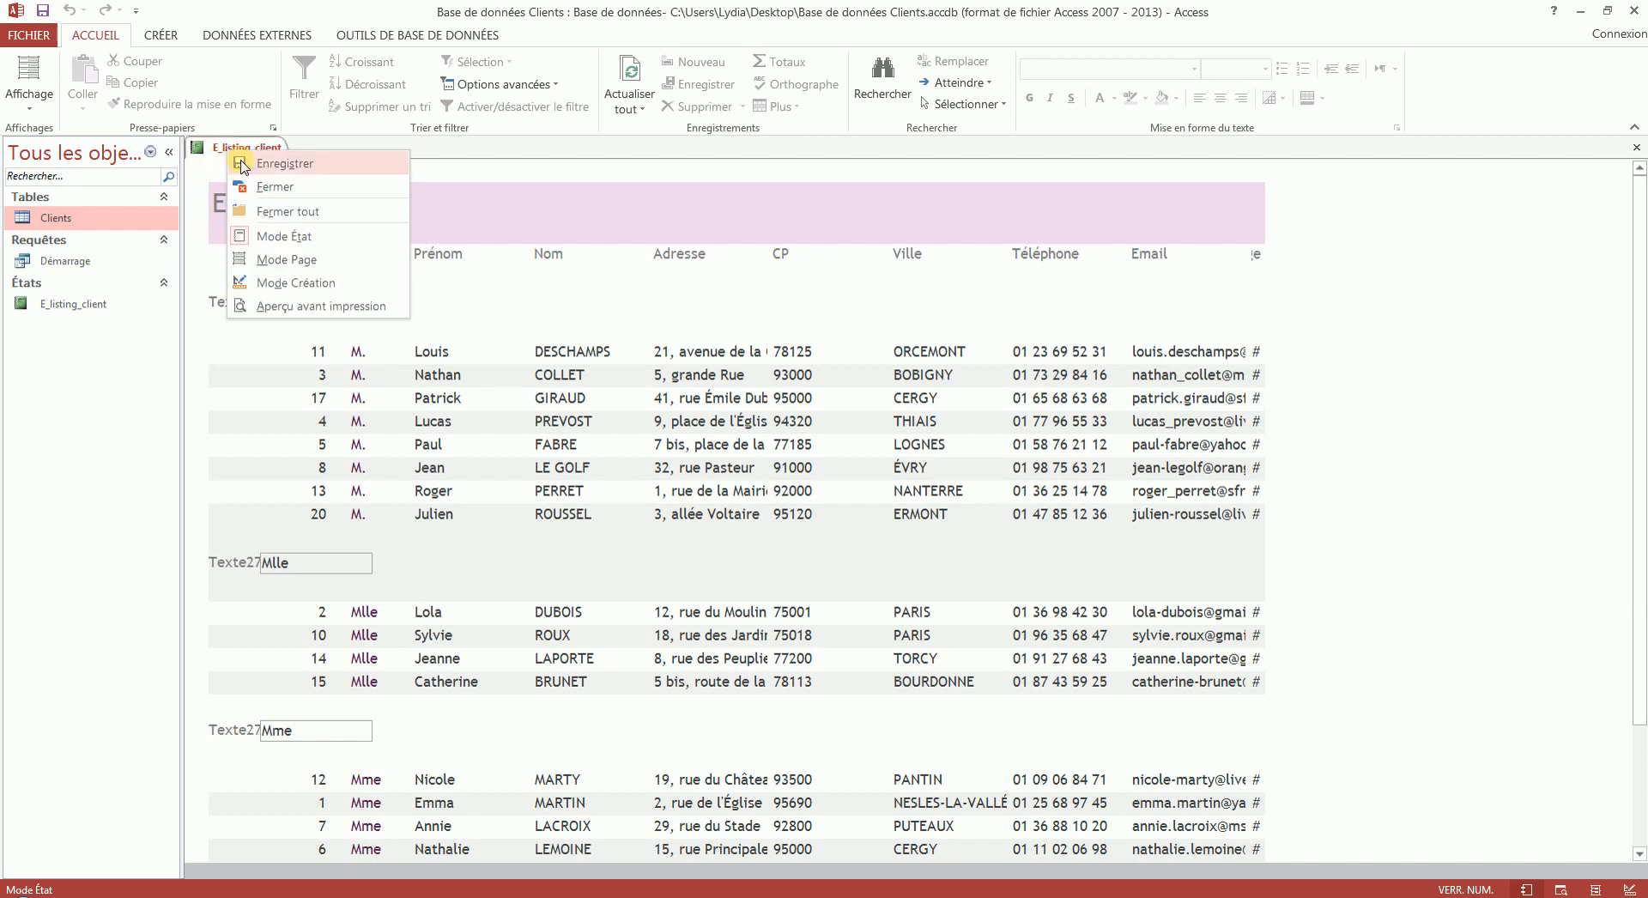
{"action": "left_click", "coordinate": [284, 276]}
{"action": "left_click", "coordinate": [427, 797]}
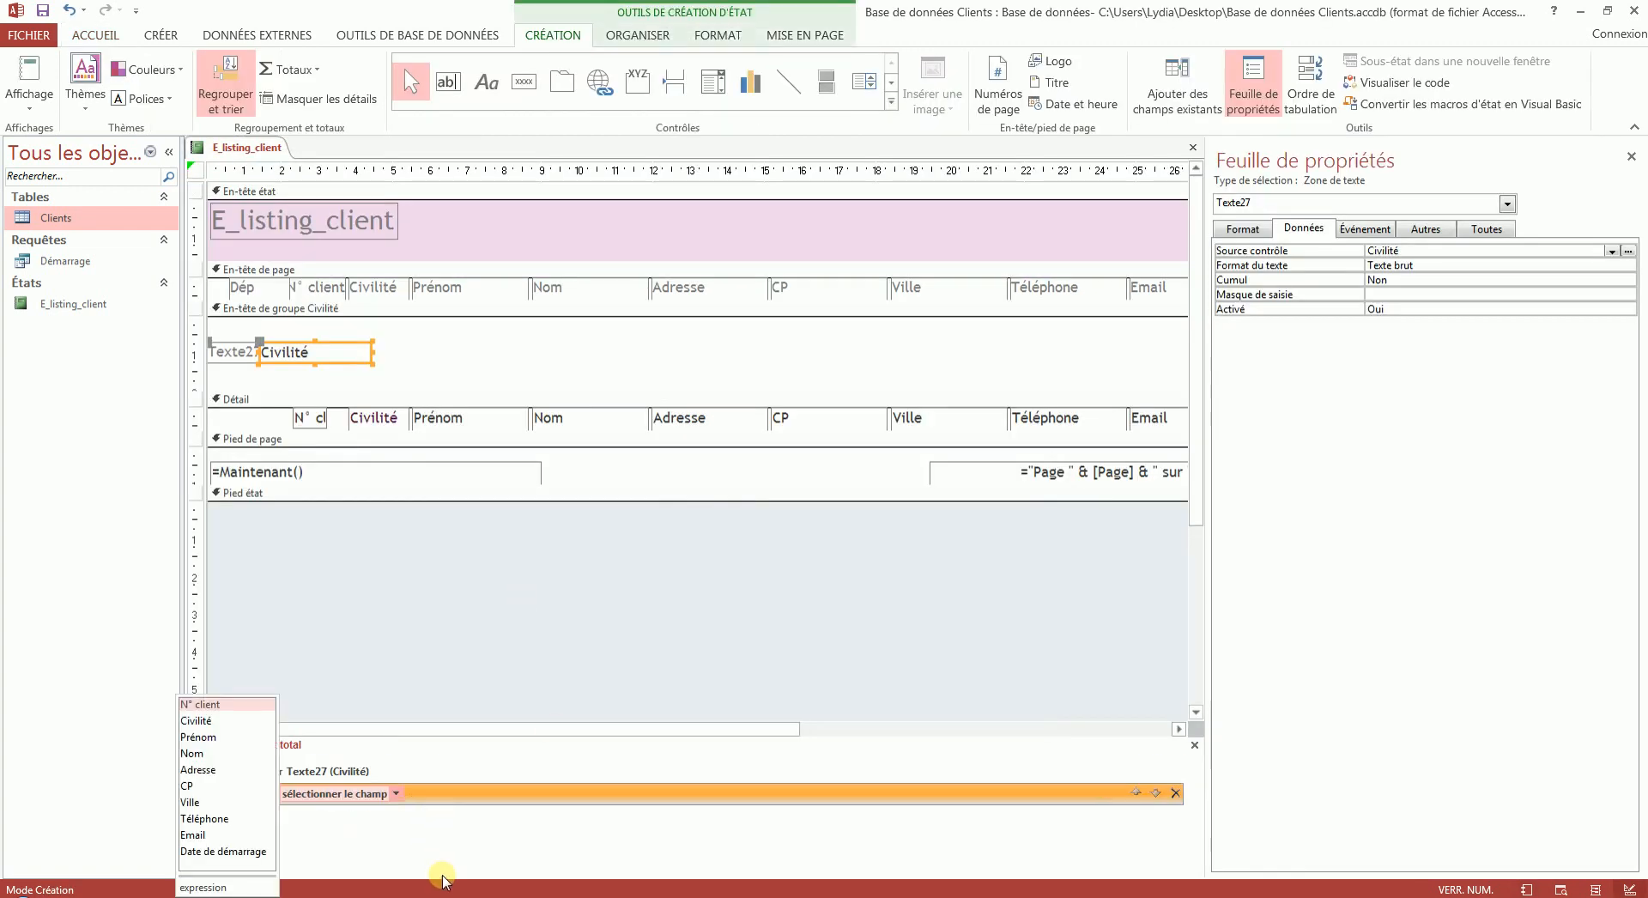
{"action": "left_click", "coordinate": [225, 740]}
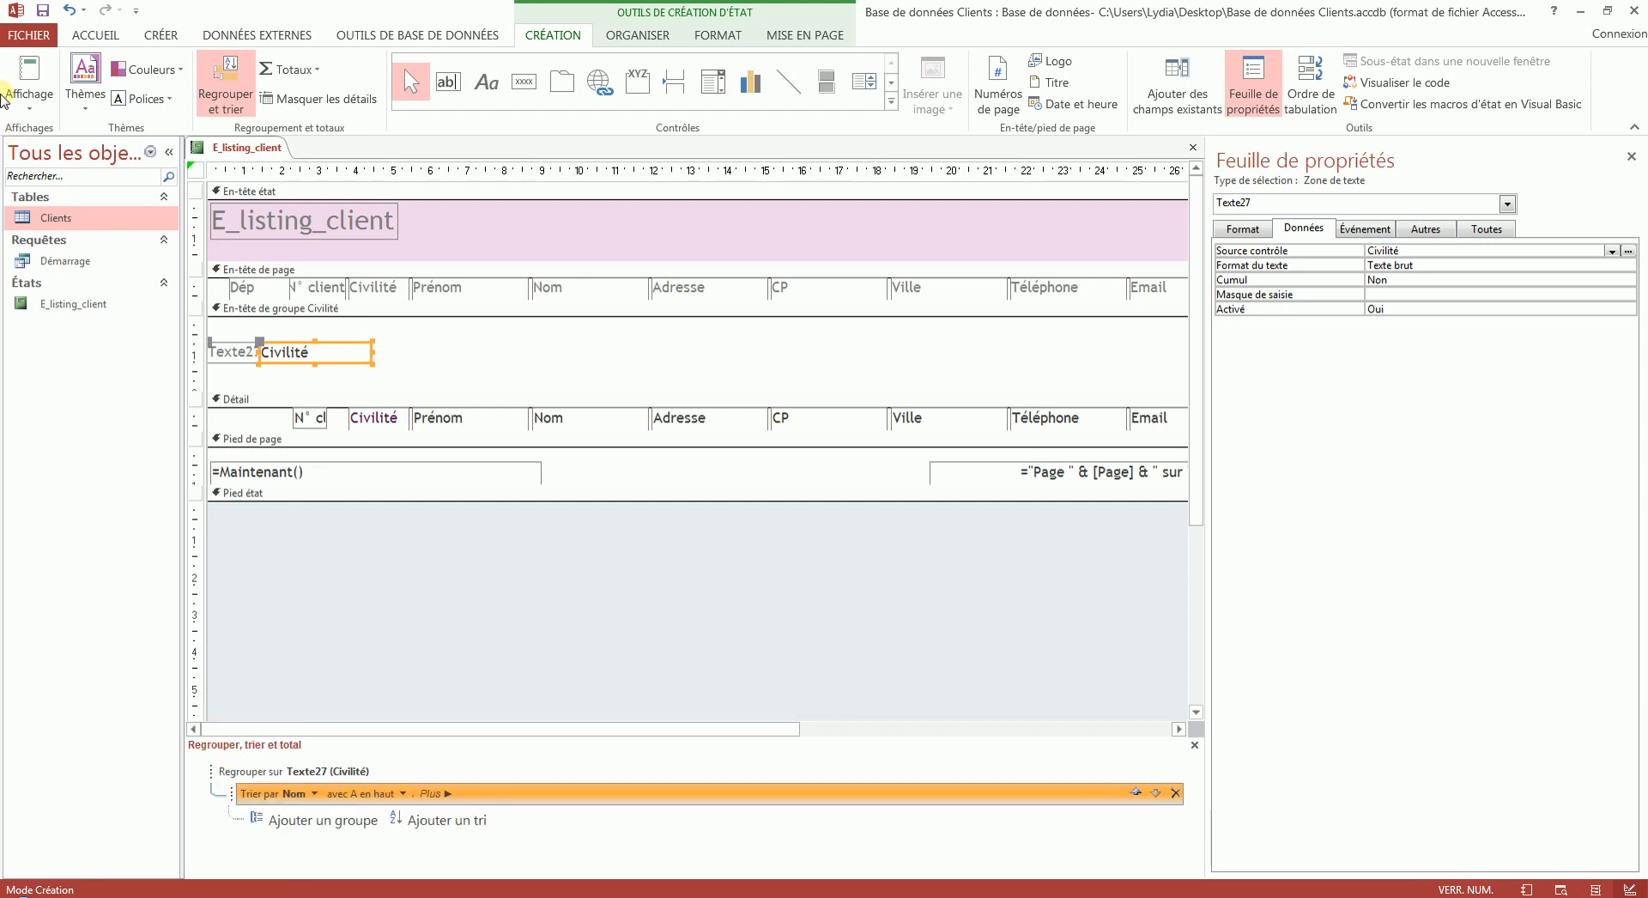
{"action": "left_click", "coordinate": [29, 77]}
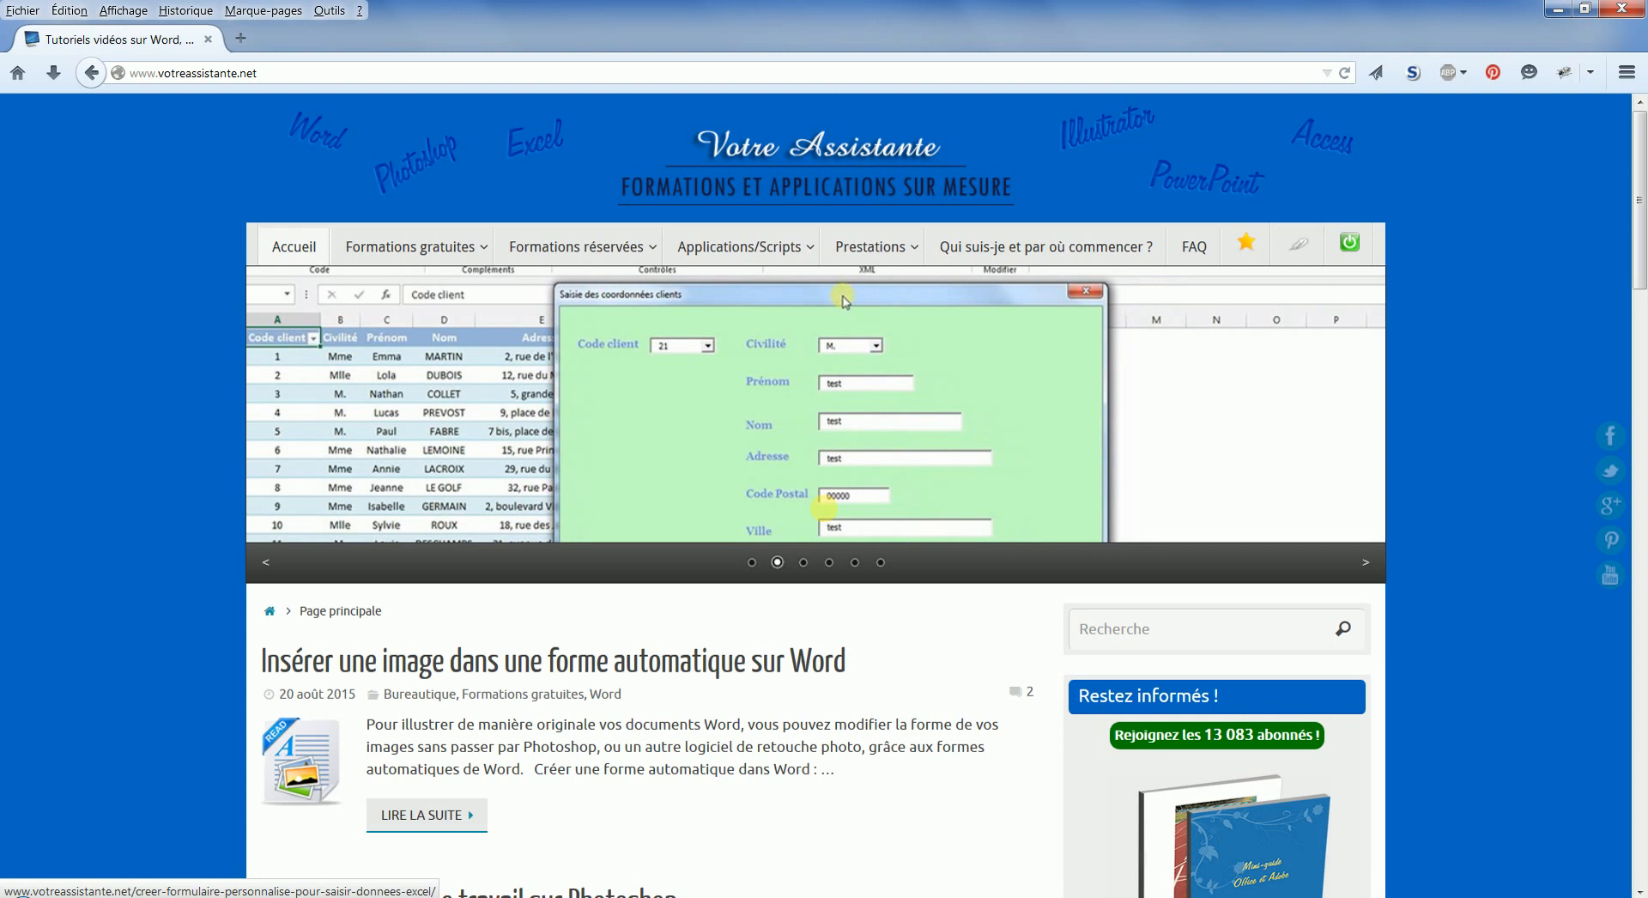
- In the web browser, examine the newsletter subscription form on the votreassistante.net home page and return to the page's beginning
{"action": "scroll", "coordinate": [827, 515], "scroll_direction": "down", "scroll_amount": 10}
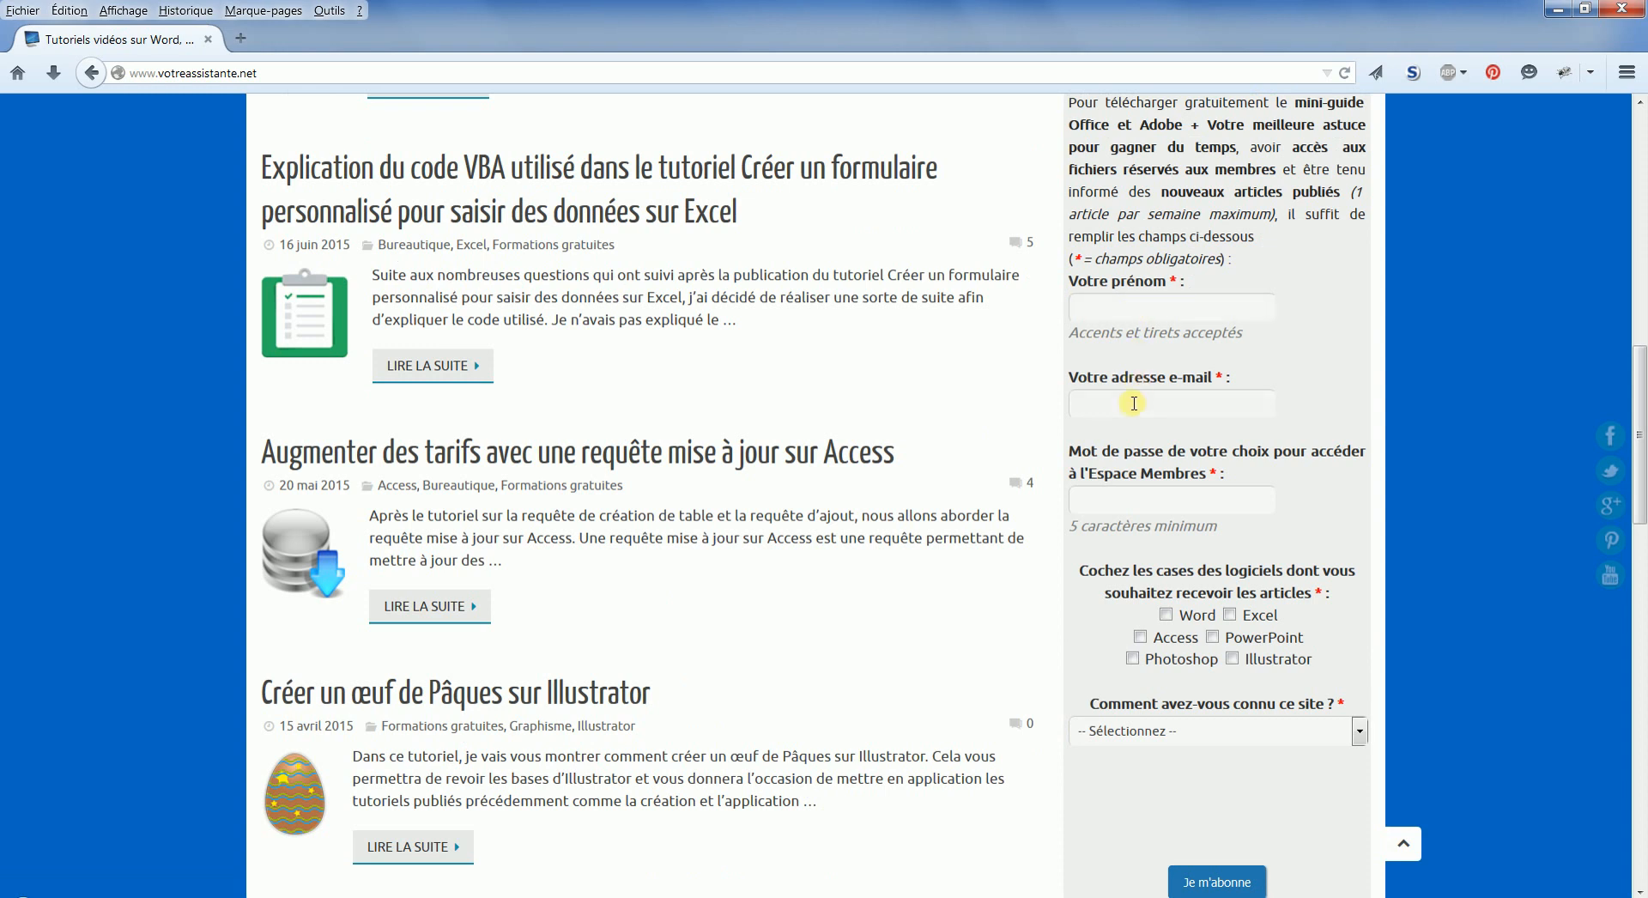
{"action": "left_click", "coordinate": [1125, 500]}
{"action": "left_click", "coordinate": [1196, 738]}
{"action": "left_click", "coordinate": [1198, 738]}
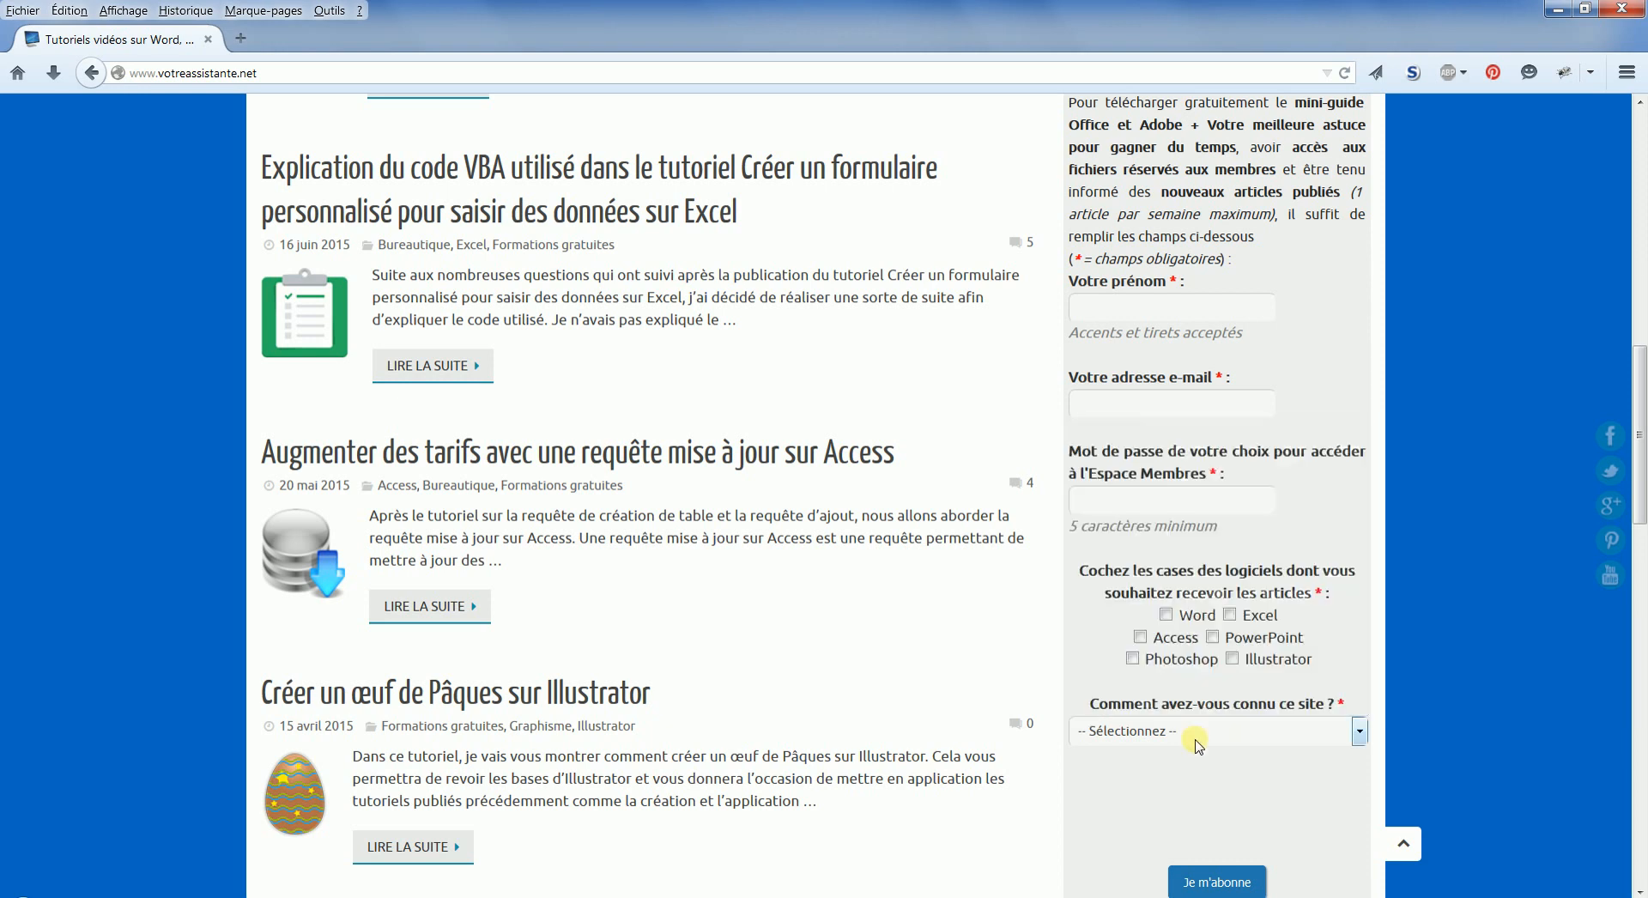
{"action": "scroll", "coordinate": [1239, 828], "scroll_direction": "up", "scroll_amount": 9}
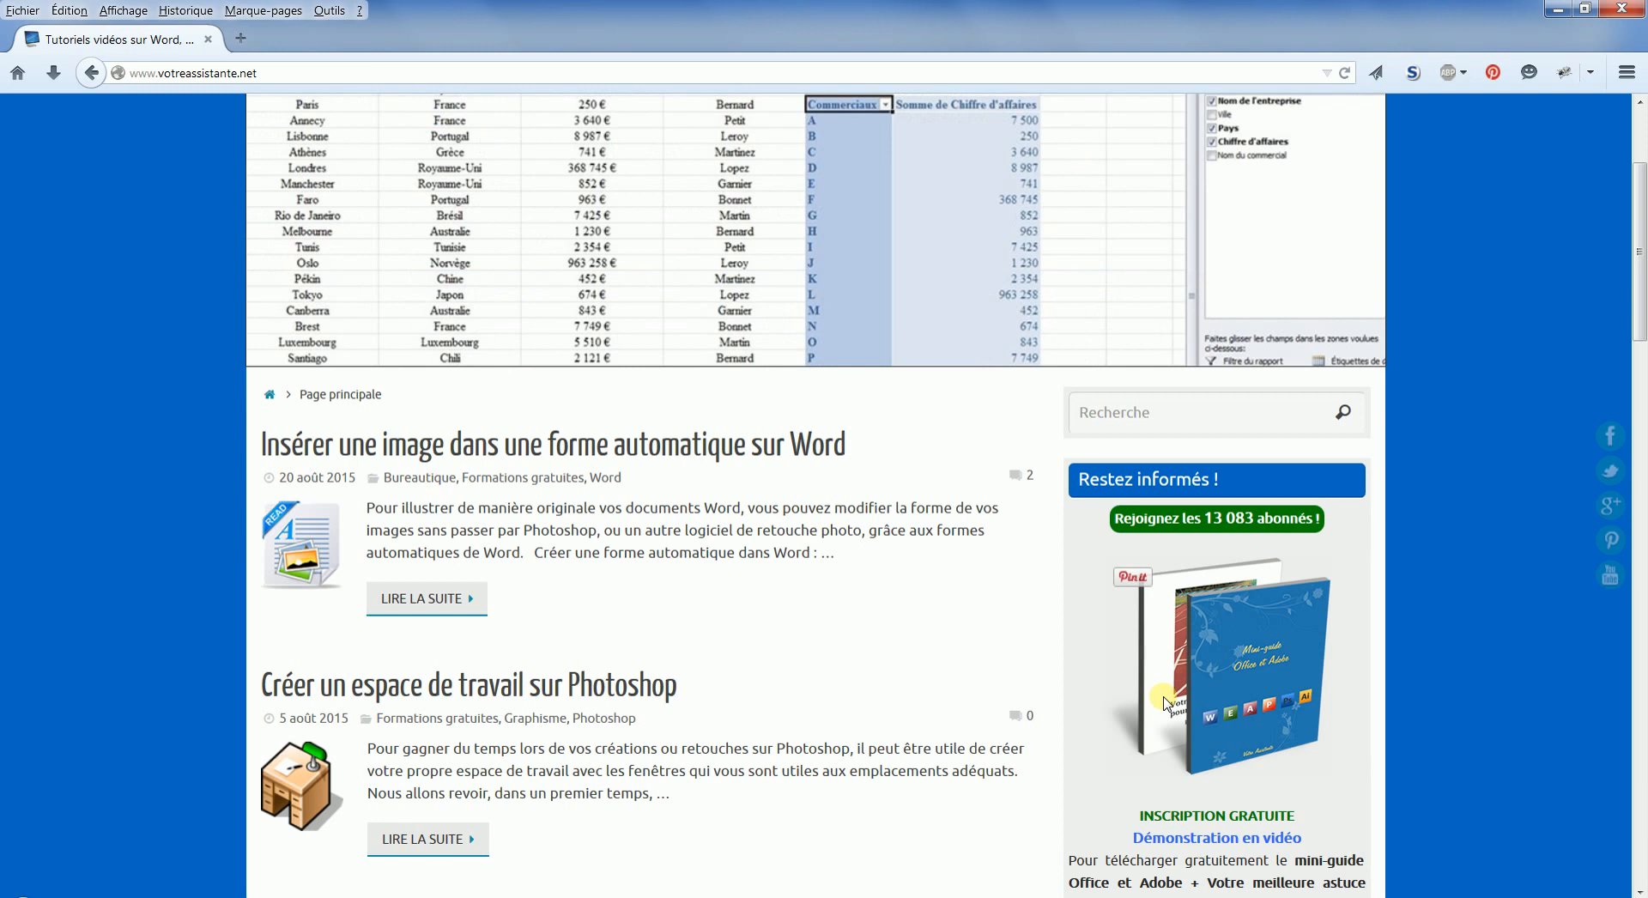
{"action": "scroll", "coordinate": [1164, 704], "scroll_direction": "up", "scroll_amount": 3}
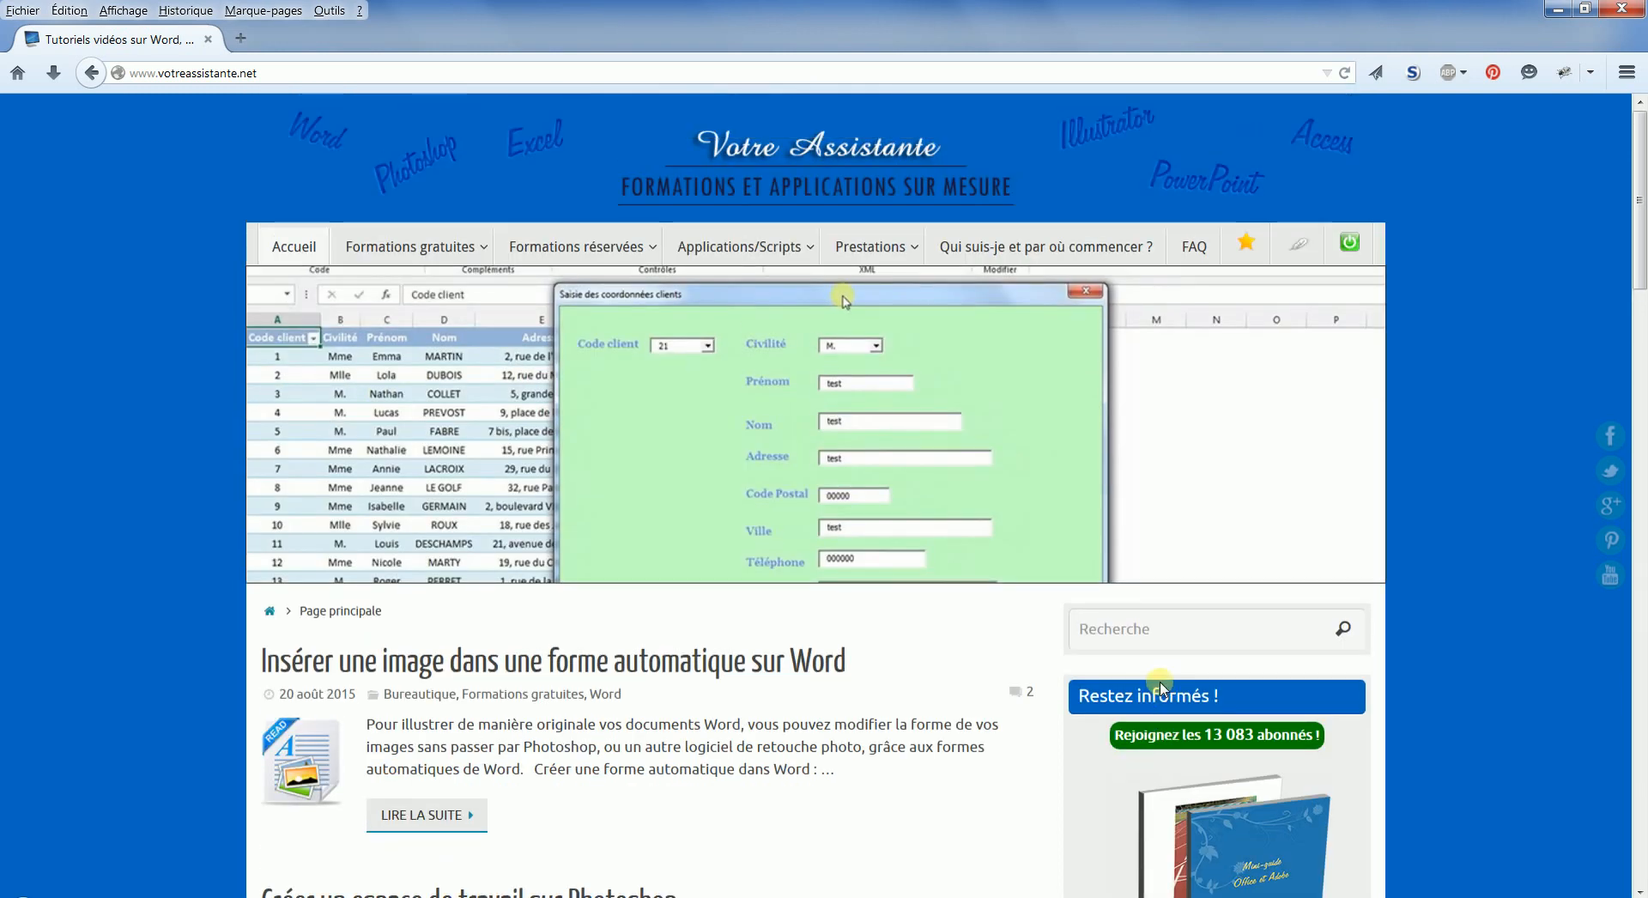